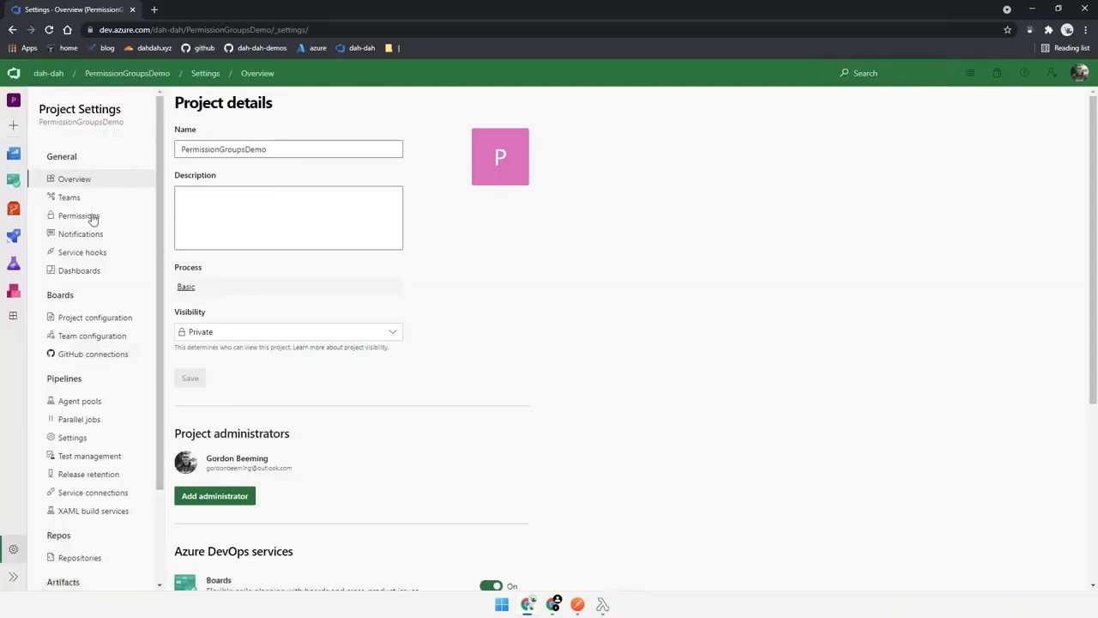
Create a project permission group named View Project with the demo user account as a member.
{"action": "left_click", "coordinate": [88, 216]}
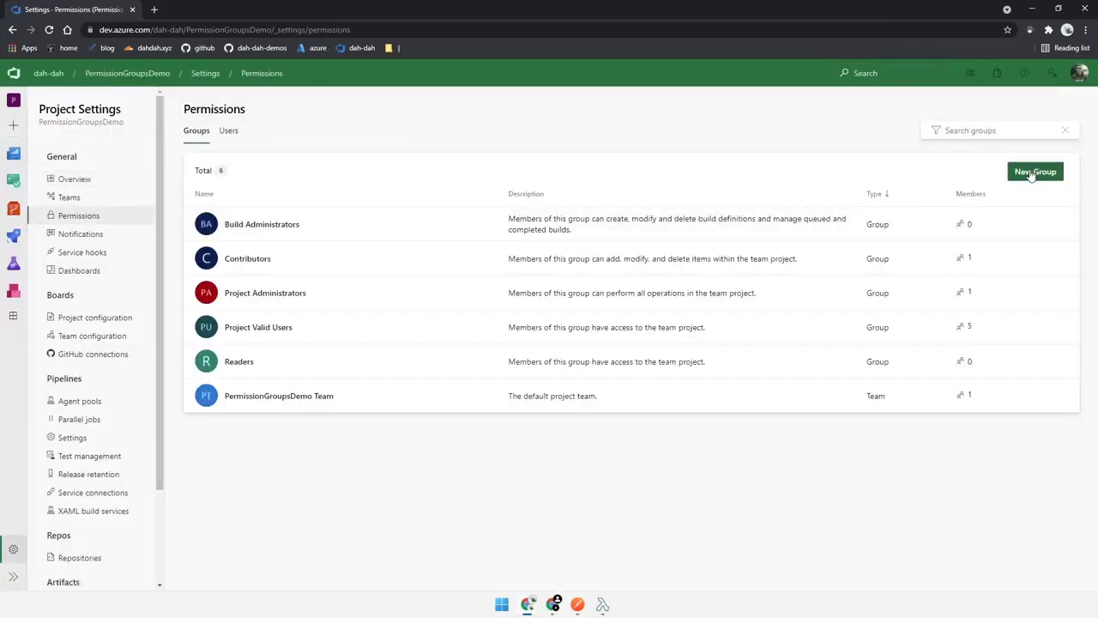
{"action": "left_click", "coordinate": [1034, 172]}
{"action": "type", "text": "View Project"}
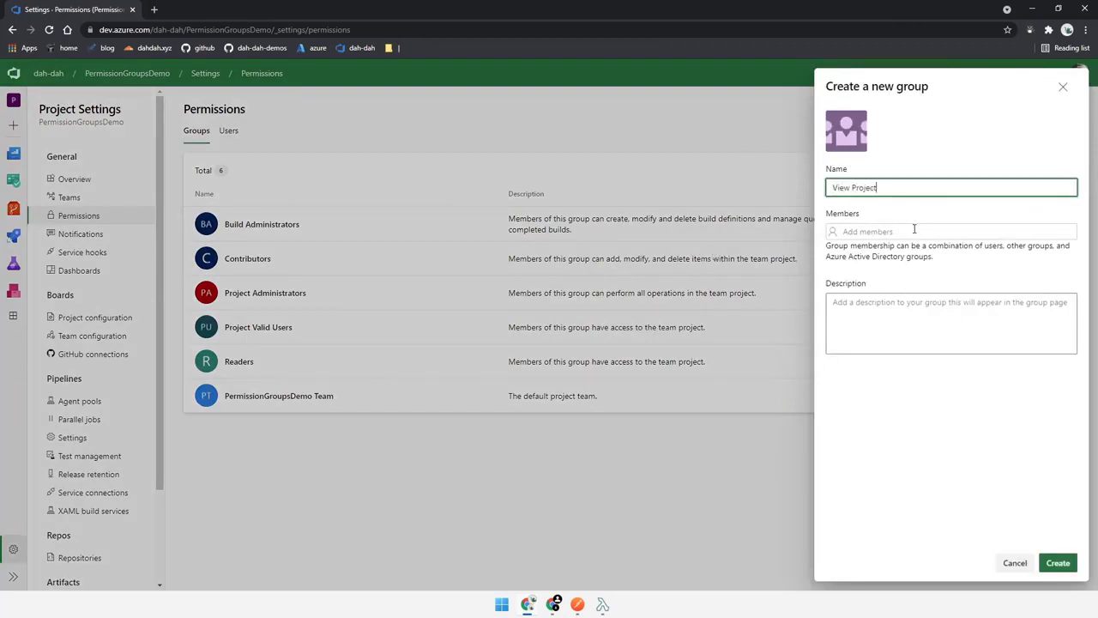
{"action": "left_click", "coordinate": [915, 229]}
{"action": "type", "text": "da"}
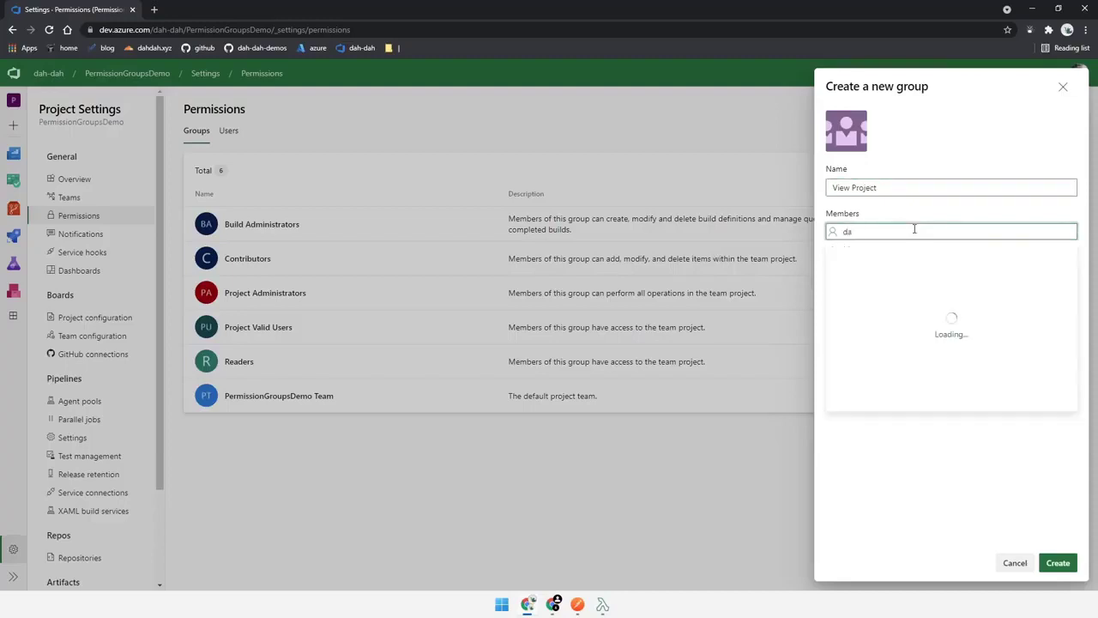
{"action": "left_click", "coordinate": [932, 279]}
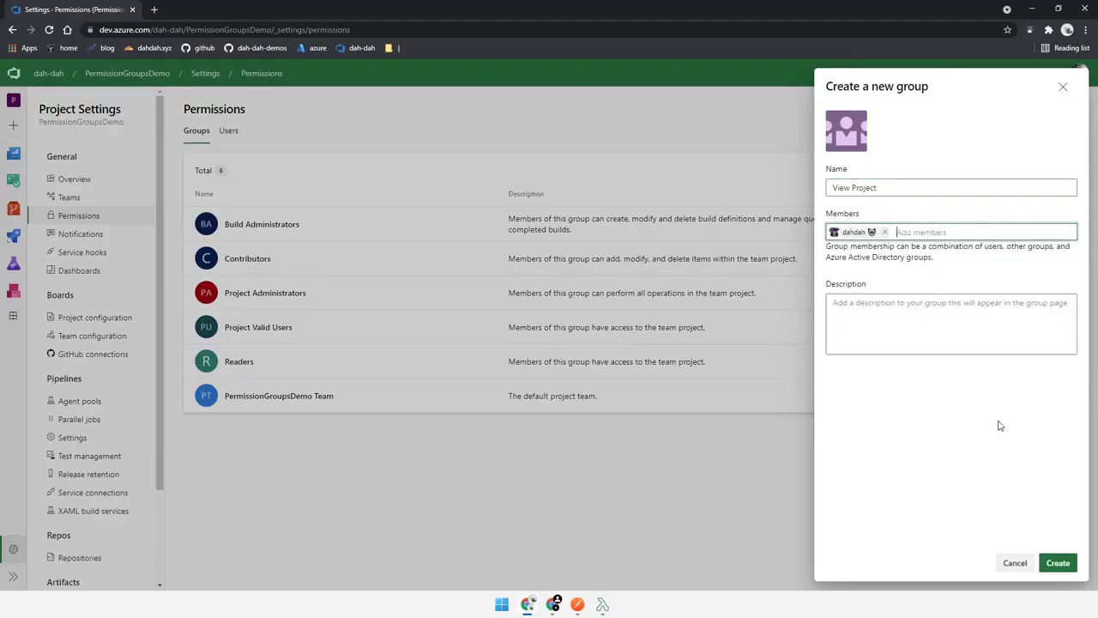
{"action": "left_click", "coordinate": [1058, 563]}
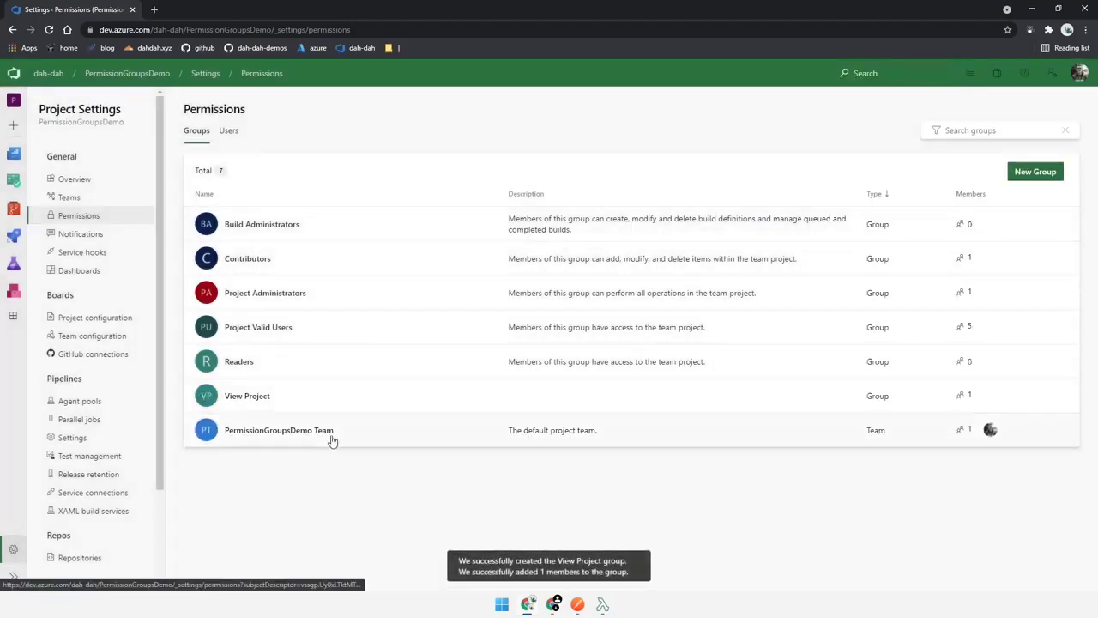
Set the View project-level information permission to Allow for the View Project group.
{"action": "left_click", "coordinate": [297, 397]}
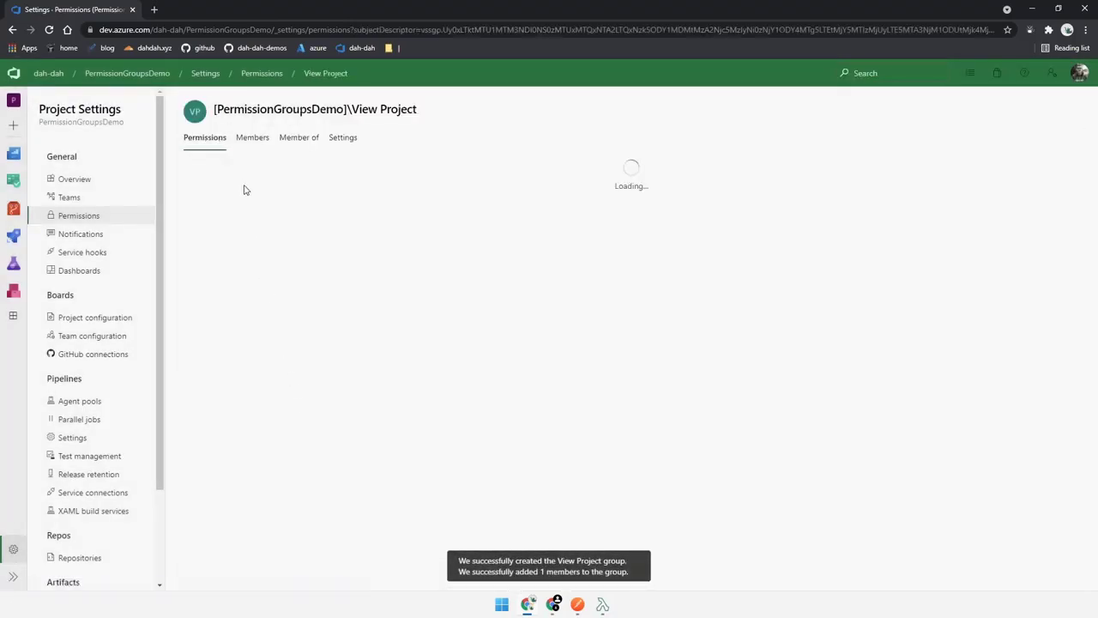
{"action": "left_click", "coordinate": [399, 323]}
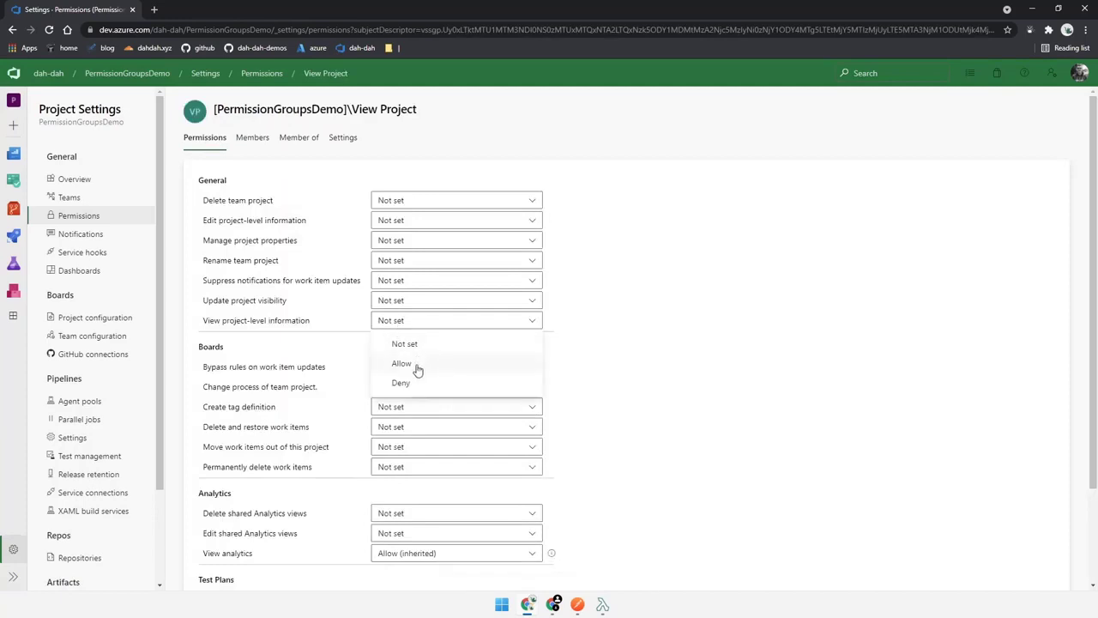
{"action": "left_click", "coordinate": [416, 363]}
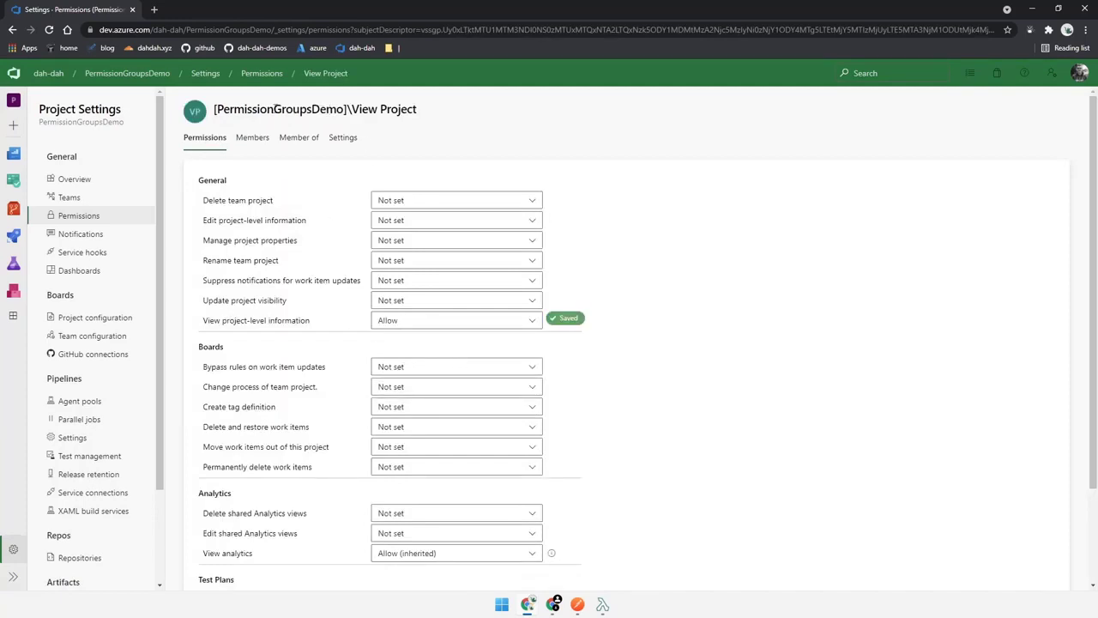
{"action": "left_click_drag", "start_coordinate": [207, 320], "coordinate": [278, 320]}
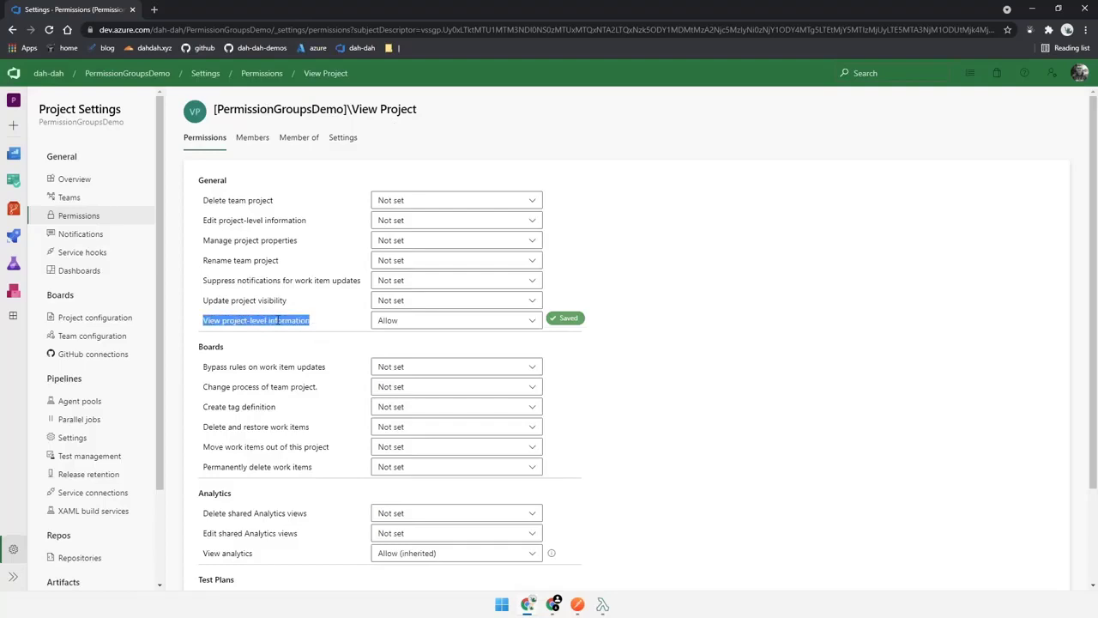
Create another project permission group named The Group without any members.
{"action": "left_click", "coordinate": [108, 215]}
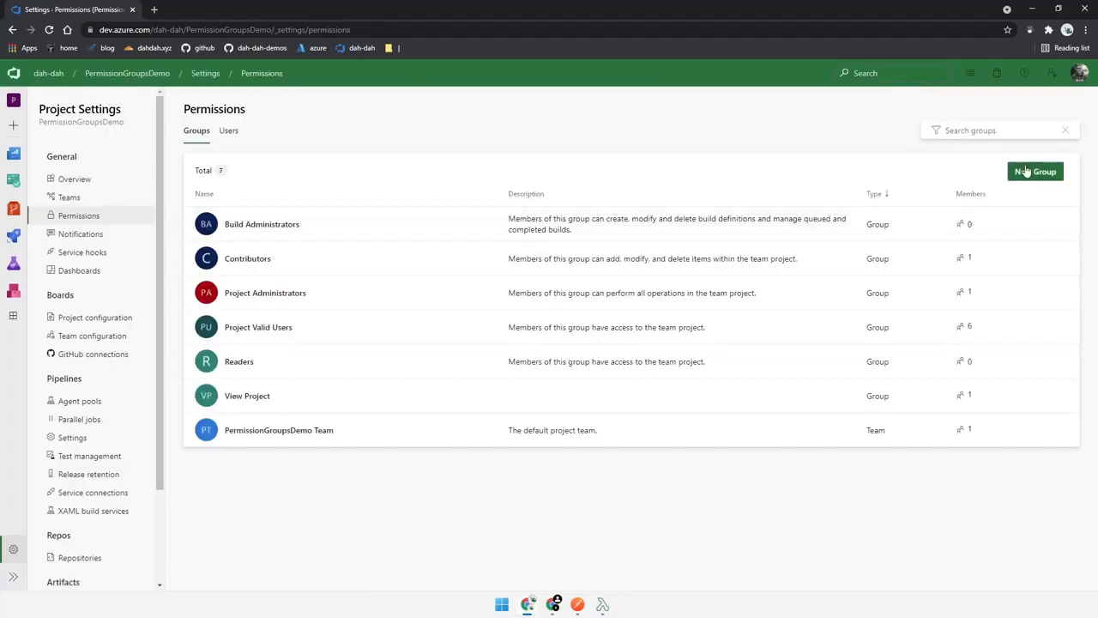
{"action": "left_click", "coordinate": [1033, 172]}
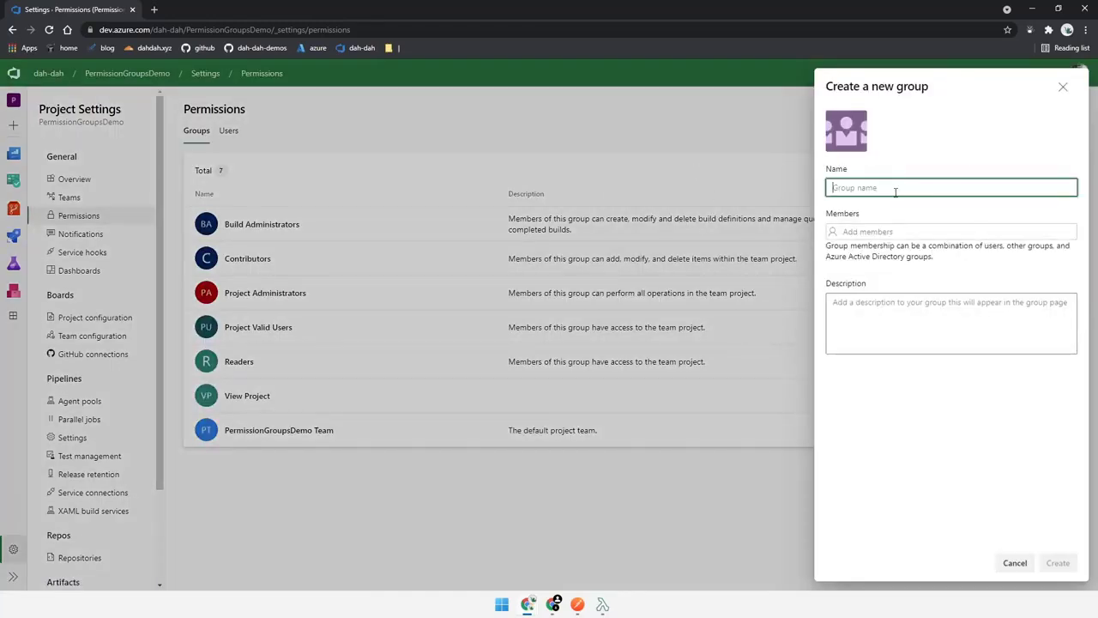
{"action": "type", "text": "The Group"}
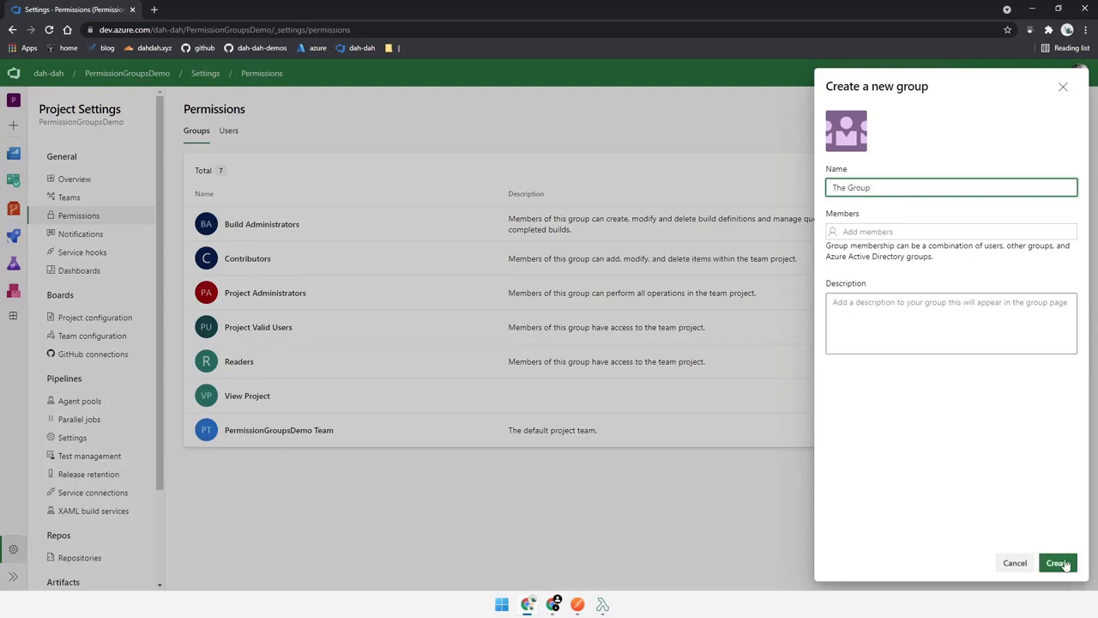
{"action": "left_click", "coordinate": [1060, 563]}
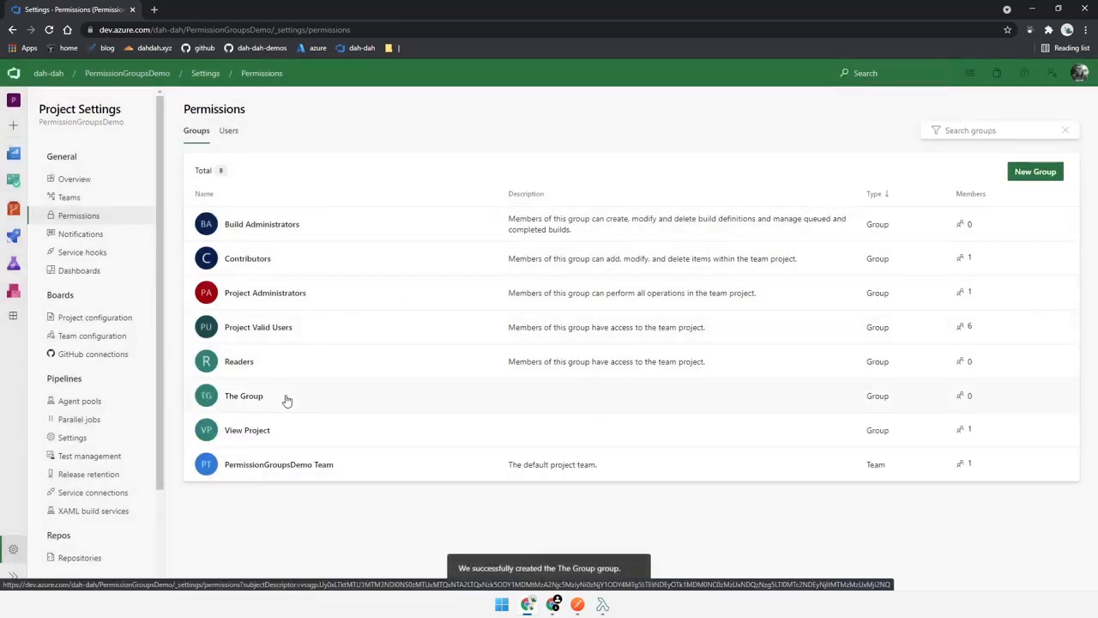
Switch to the demo user's Chrome window and examine the permissions and members of The Group in PermissionGroupsDemo's project settings.
{"action": "left_click", "coordinate": [553, 605]}
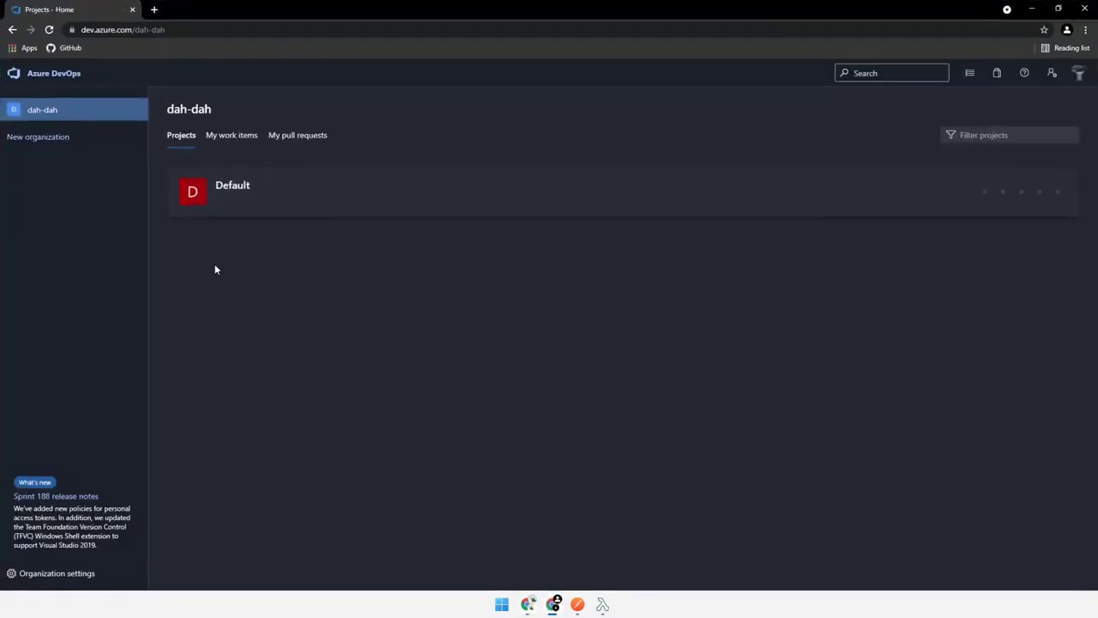
{"action": "key", "text": "F5"}
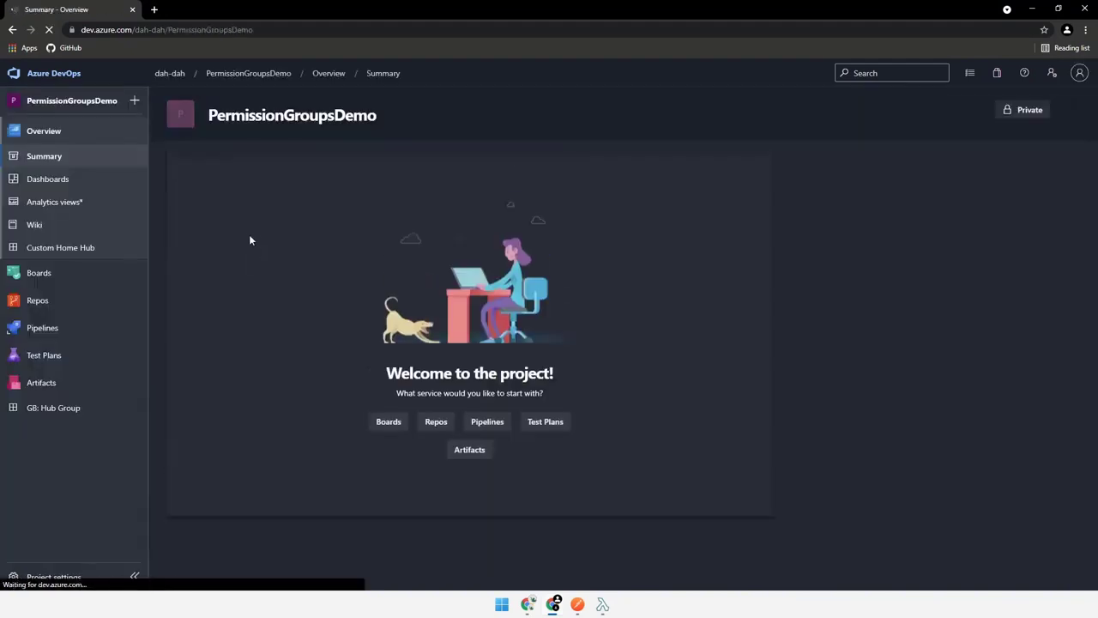
{"action": "left_click", "coordinate": [58, 576]}
{"action": "left_click", "coordinate": [89, 216]}
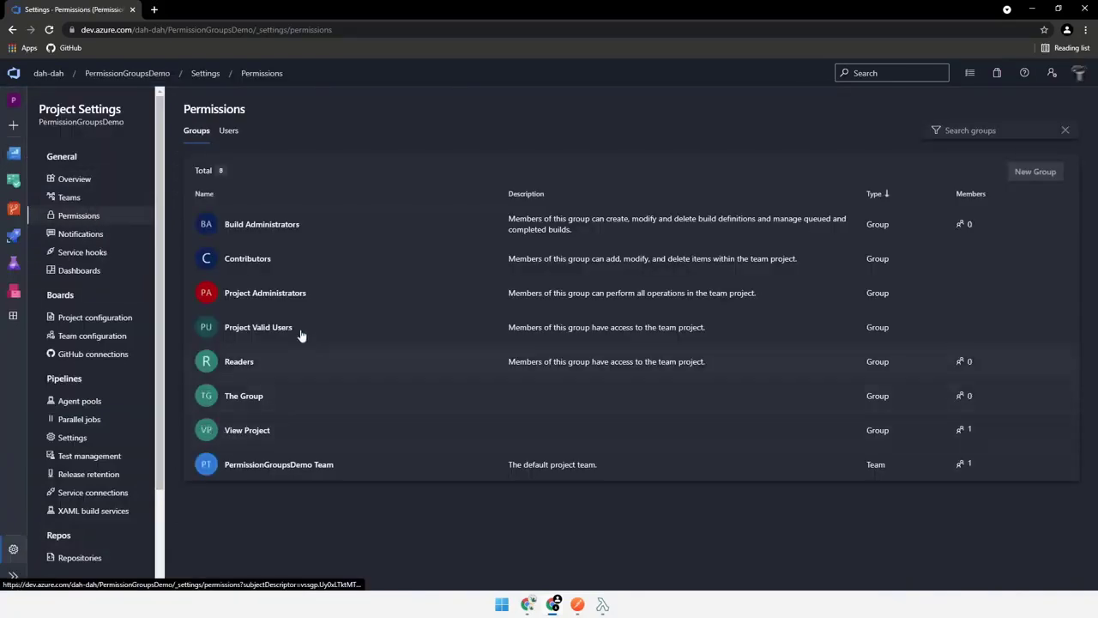
{"action": "left_click", "coordinate": [255, 396]}
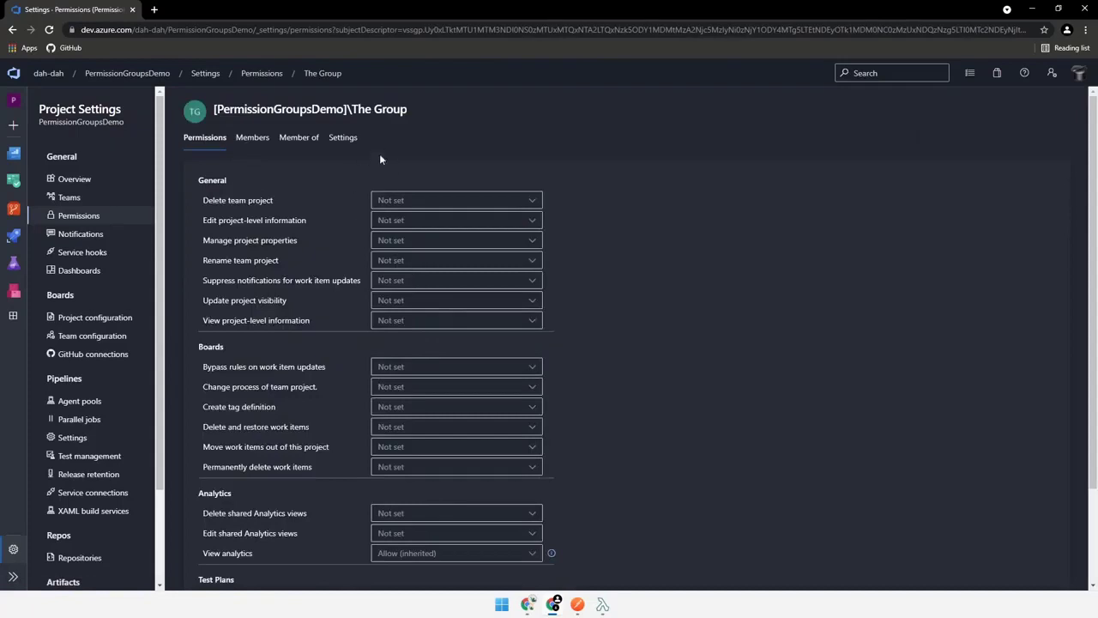
{"action": "left_click", "coordinate": [253, 139]}
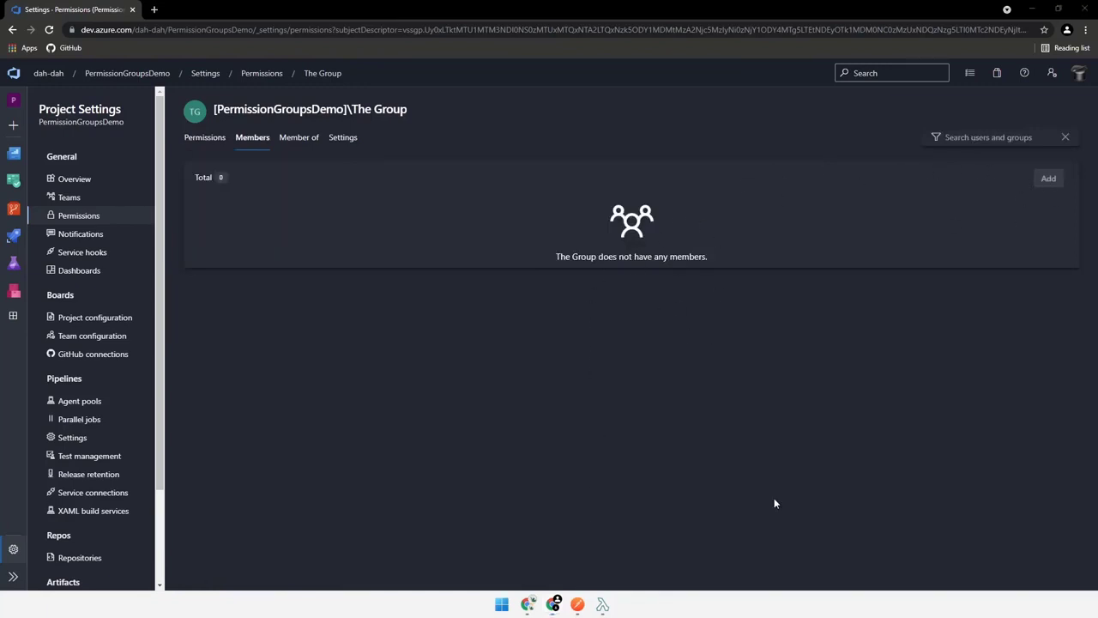
Switch to Postman, import the Permission Groups Demo environment and collection files, and expand the imported collection.
{"action": "left_click", "coordinate": [579, 605]}
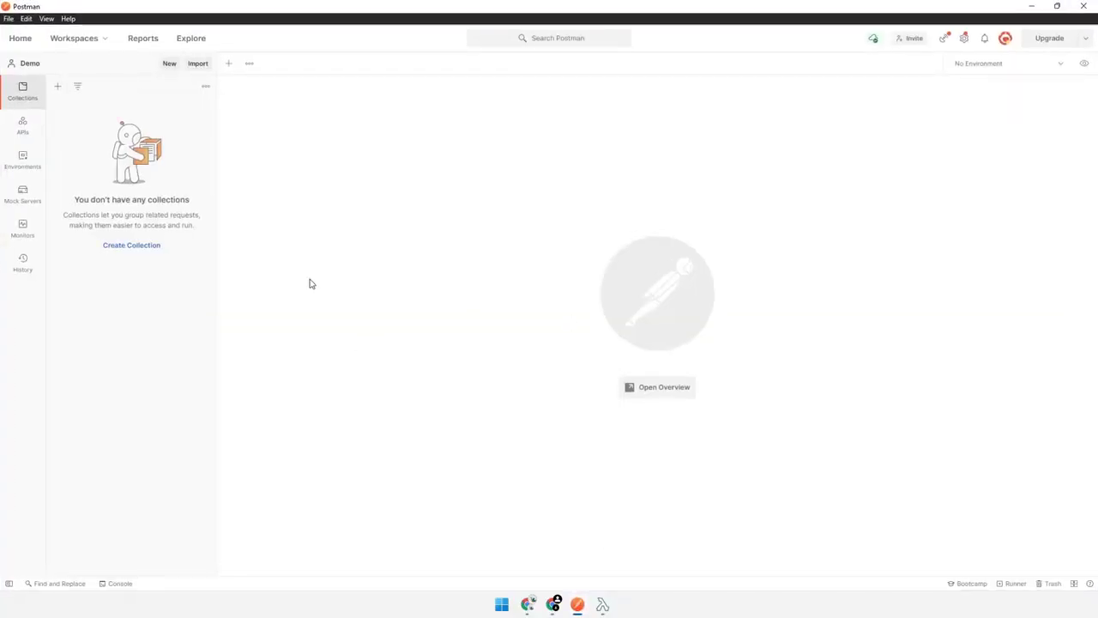
{"action": "left_click", "coordinate": [197, 64]}
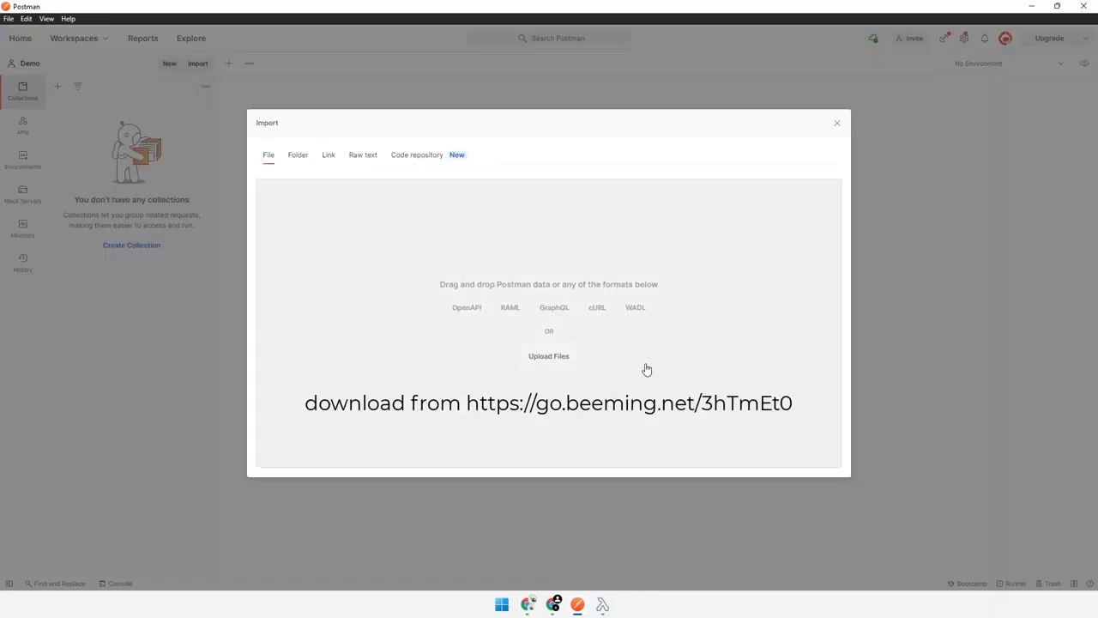
{"action": "left_click_drag", "start_coordinate": [646, 368], "coordinate": [645, 368]}
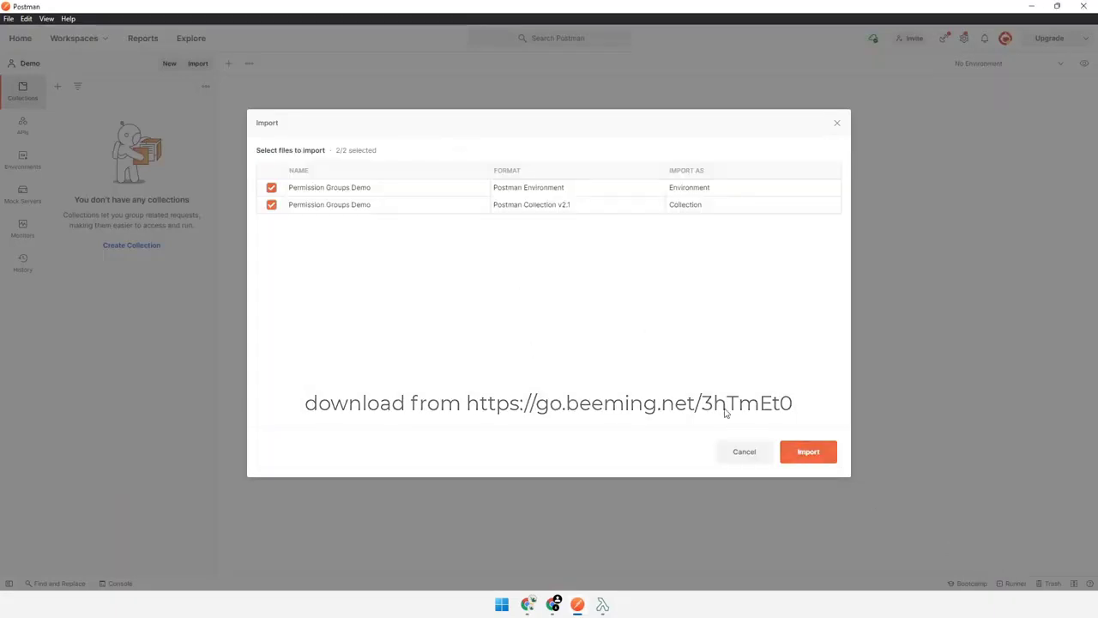
{"action": "left_click", "coordinate": [808, 452]}
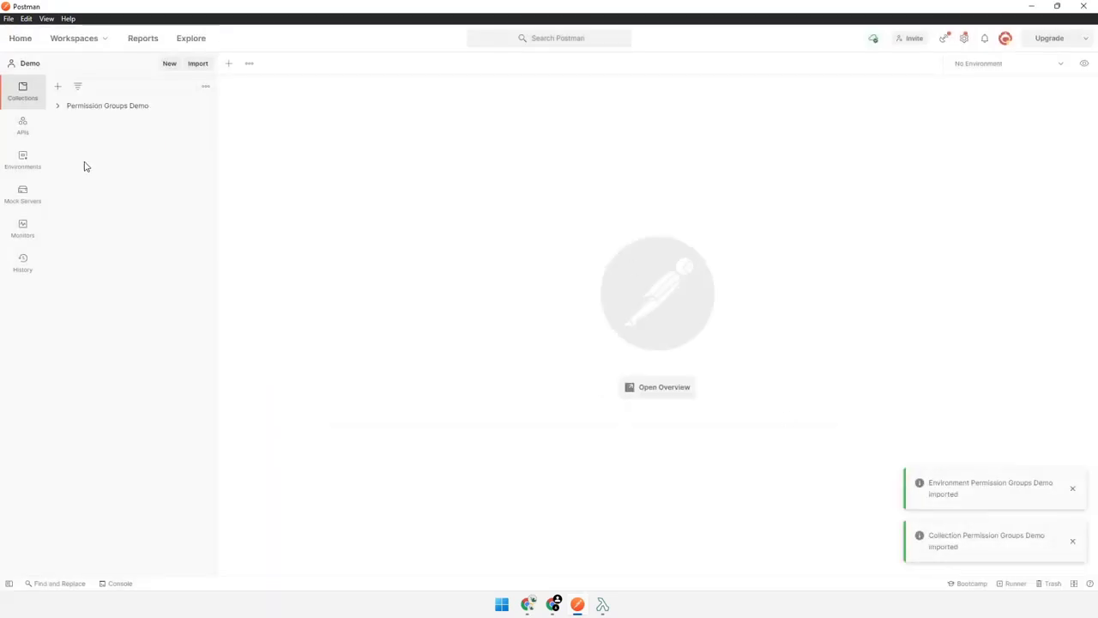
{"action": "left_click", "coordinate": [60, 106]}
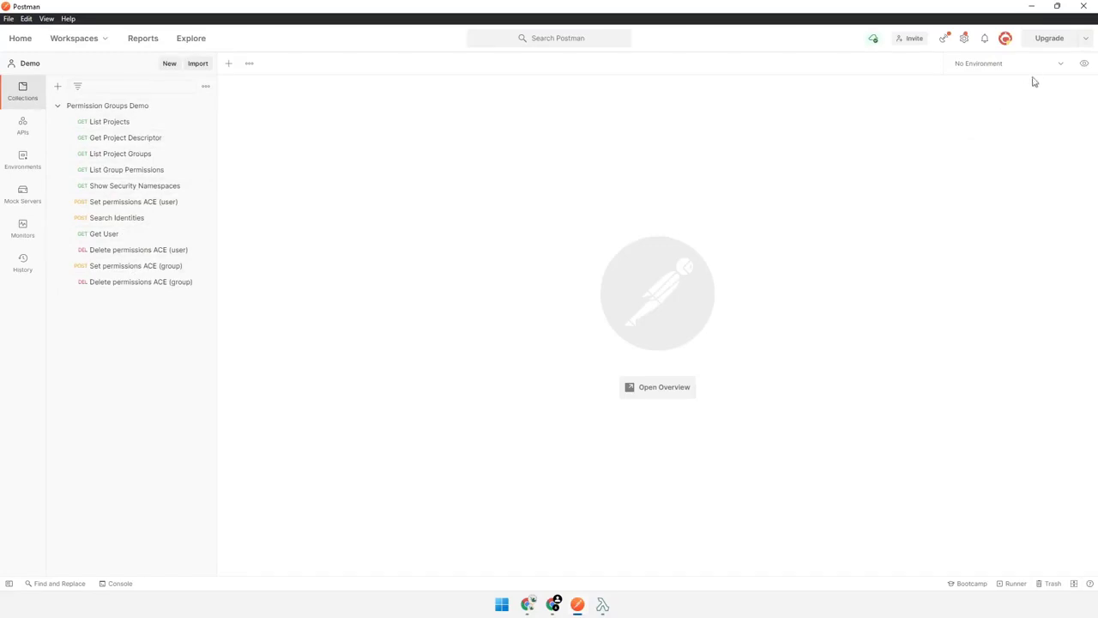
Make Permission Groups Demo the active environment and open its variables for editing.
{"action": "left_click", "coordinate": [1057, 66]}
{"action": "left_click", "coordinate": [1007, 107]}
{"action": "left_click", "coordinate": [1084, 63]}
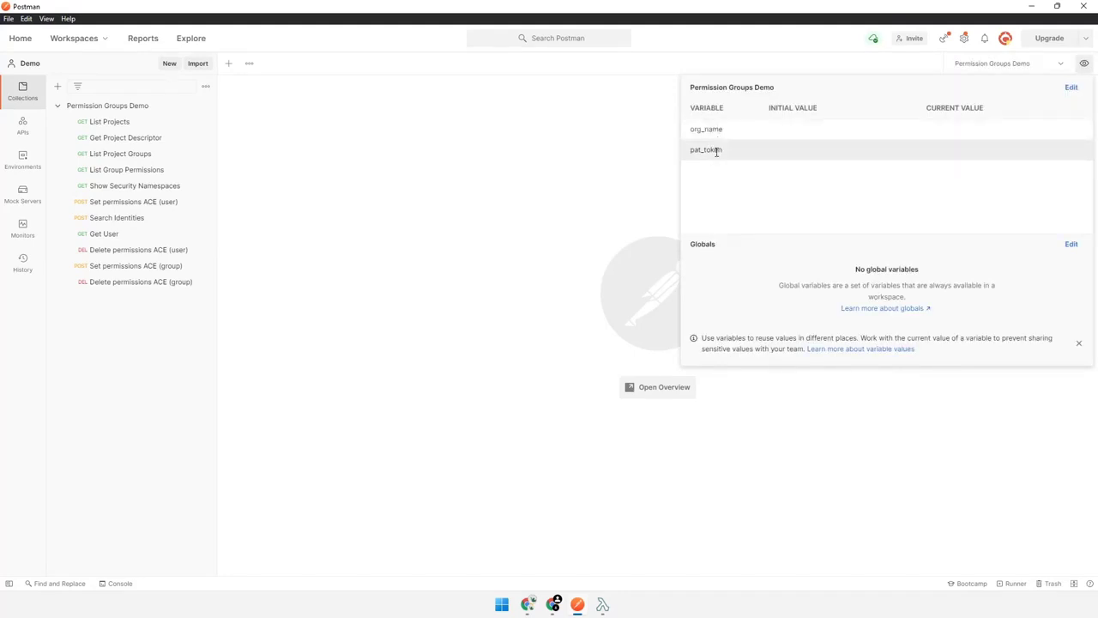
{"action": "left_click", "coordinate": [1071, 87]}
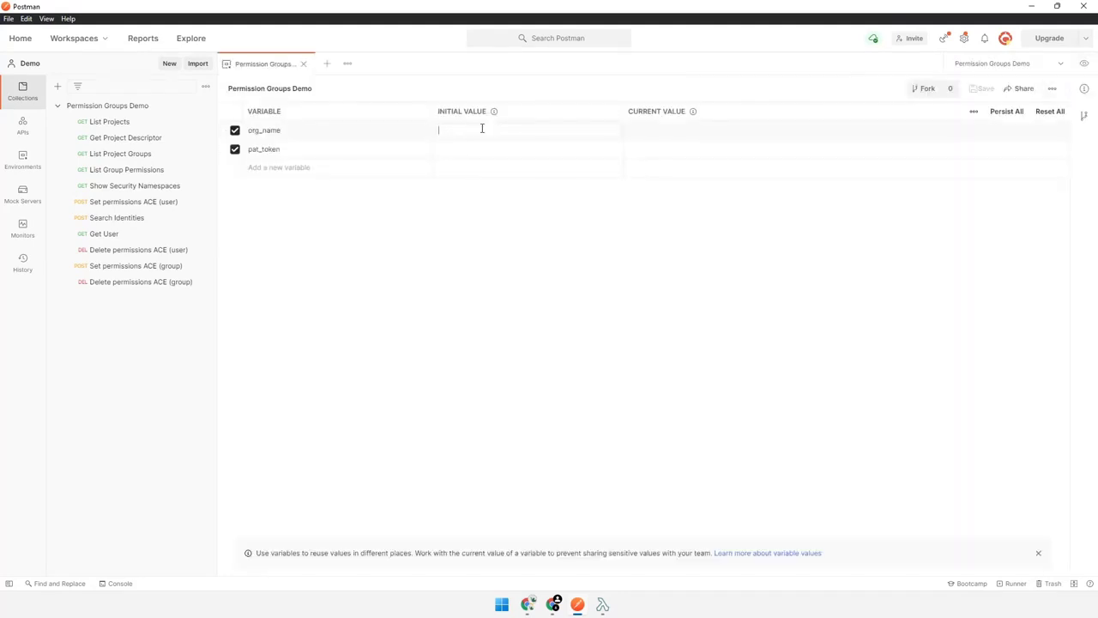
Copy the organization name dah-dah from the Azure DevOps URL in Chrome into the initial and current values of Postman's org_name variable.
{"action": "left_click", "coordinate": [527, 604]}
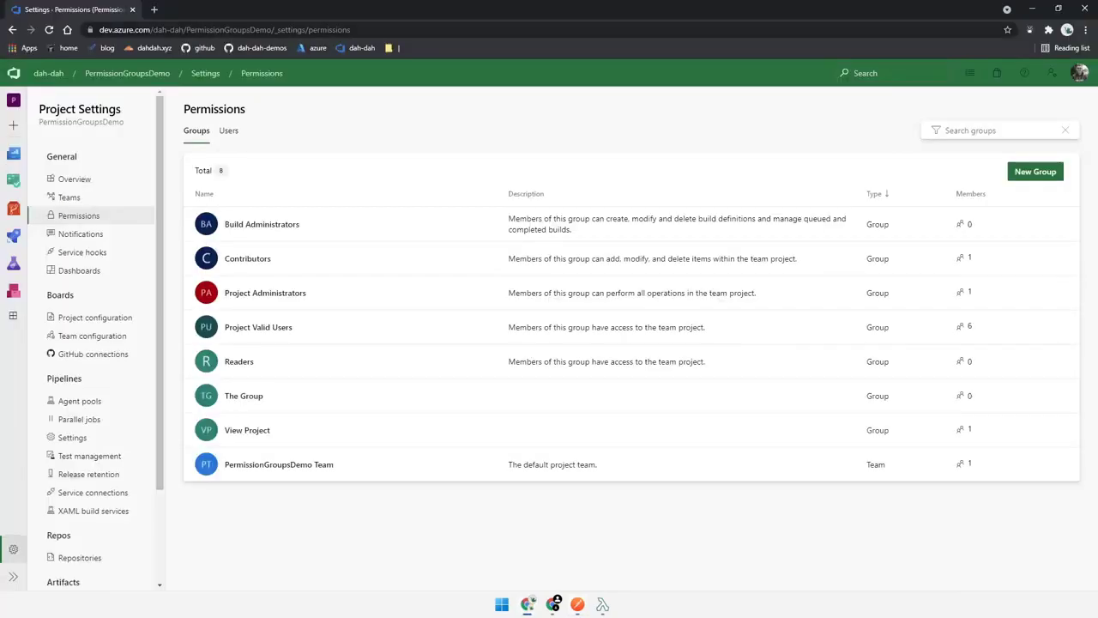
{"action": "left_click", "coordinate": [179, 29]}
{"action": "left_click_drag", "start_coordinate": [179, 30], "coordinate": [205, 32]}
{"action": "key", "text": "ctrl+c"}
{"action": "key", "text": "alt+Tab"}
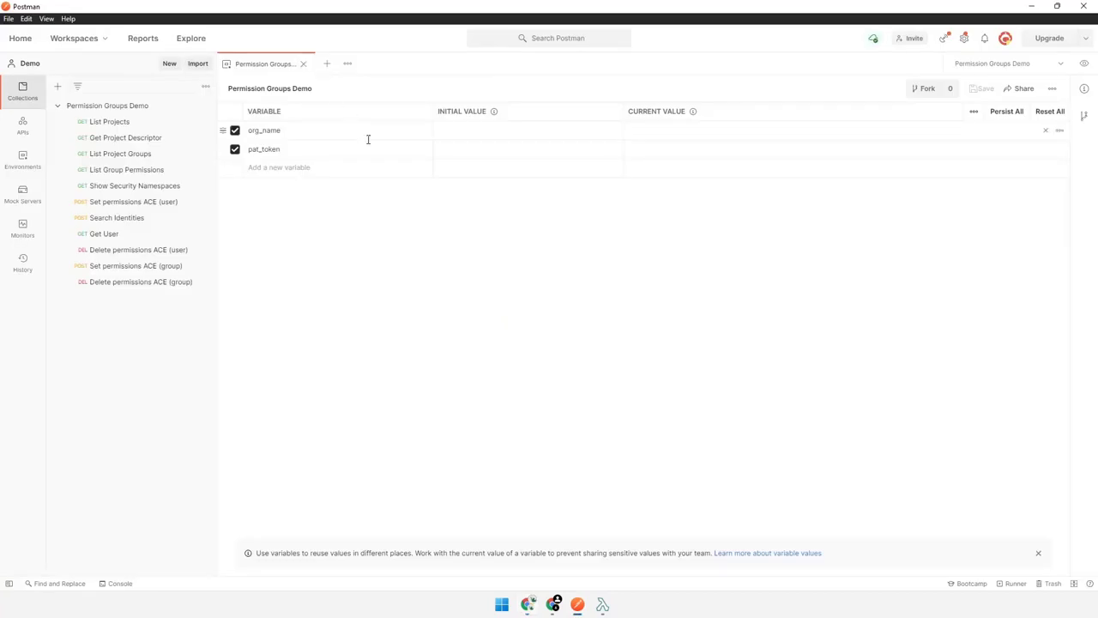
{"action": "left_click", "coordinate": [461, 130]}
{"action": "key", "text": "ctrl+v"}
{"action": "left_click", "coordinate": [640, 127]}
{"action": "key", "text": "ctrl+v"}
Switch to Azure DevOps in Chrome, create a full-access personal access token named pat-20210722 with a custom expiration date, and copy the token.
{"action": "key", "text": "alt+Tab"}
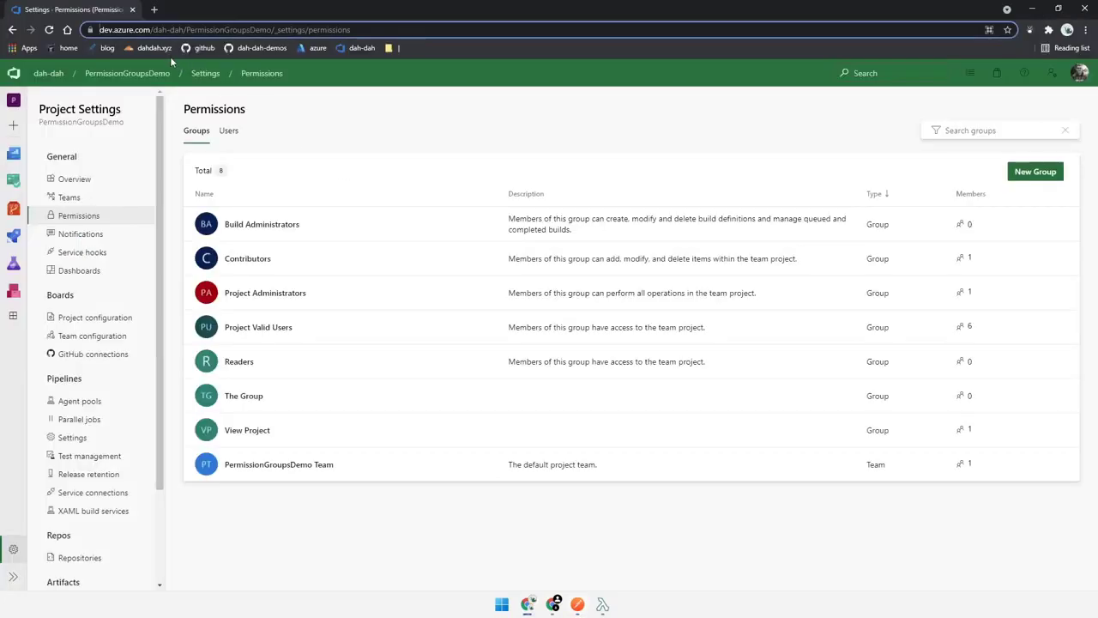
{"action": "left_click", "coordinate": [1053, 76]}
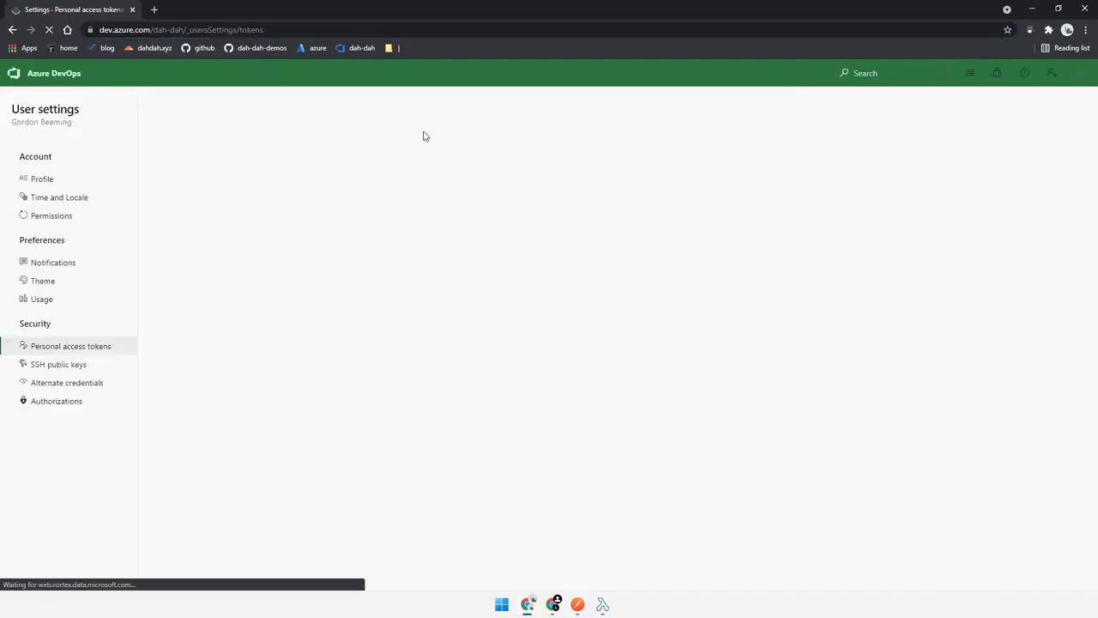
{"action": "left_click", "coordinate": [179, 138]}
{"action": "type", "text": "pat-20210722"}
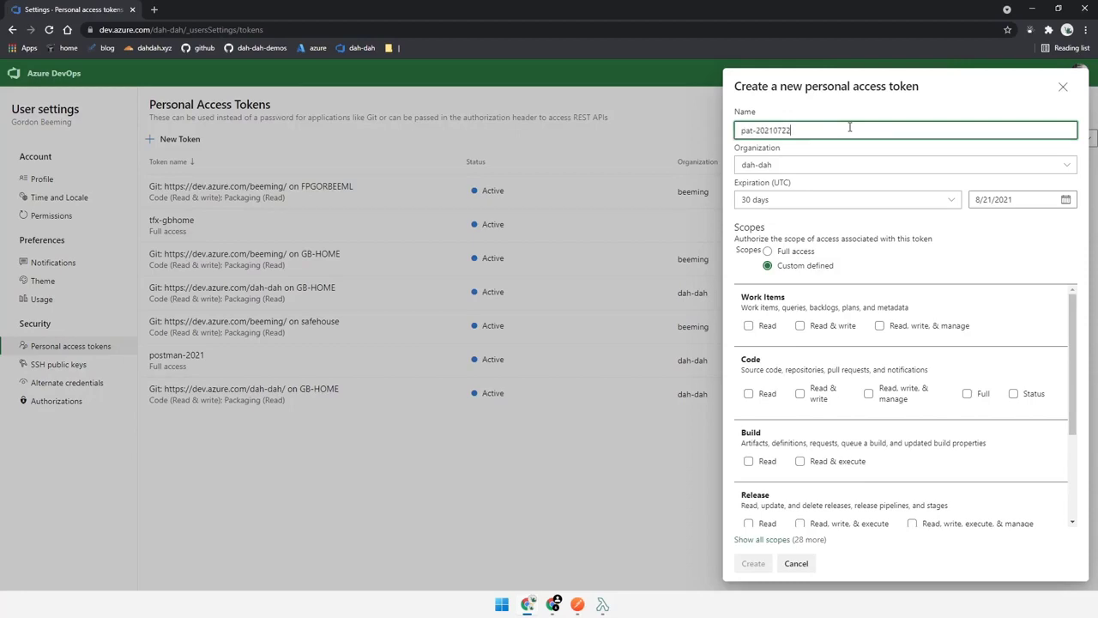
{"action": "left_click", "coordinate": [1008, 199]}
{"action": "left_click", "coordinate": [986, 313]}
{"action": "left_click", "coordinate": [918, 309]}
{"action": "left_click", "coordinate": [768, 251]}
{"action": "left_click", "coordinate": [753, 564]}
{"action": "left_click", "coordinate": [935, 149]}
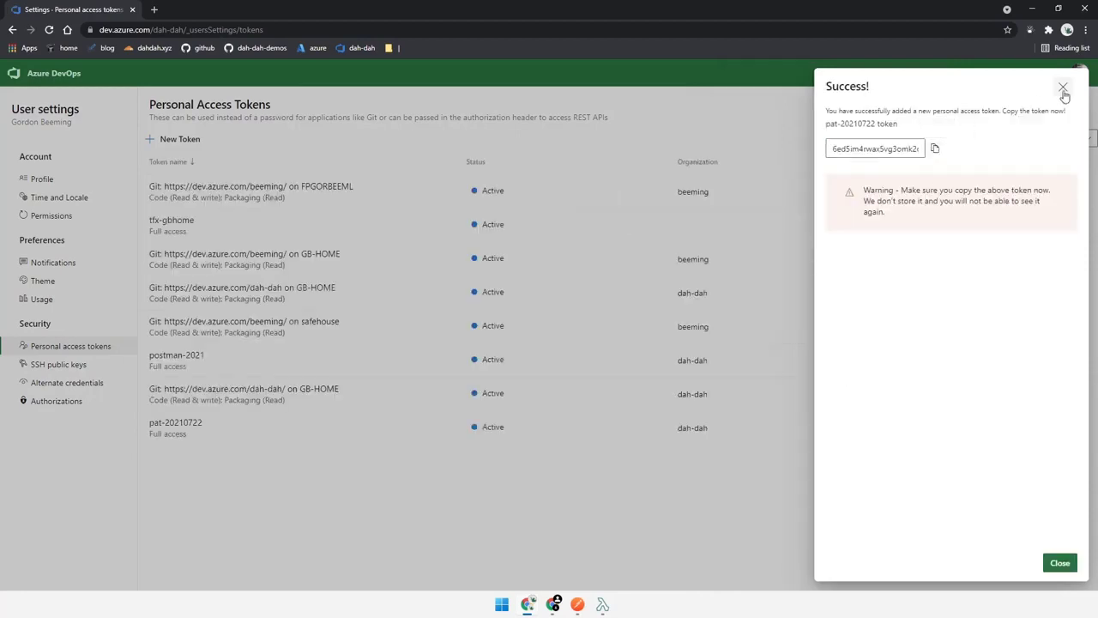
{"action": "left_click", "coordinate": [1063, 89]}
Switch to Postman, paste the personal access token as pat_token's initial and current values, then save and close the environment.
{"action": "key", "text": "alt+Tab"}
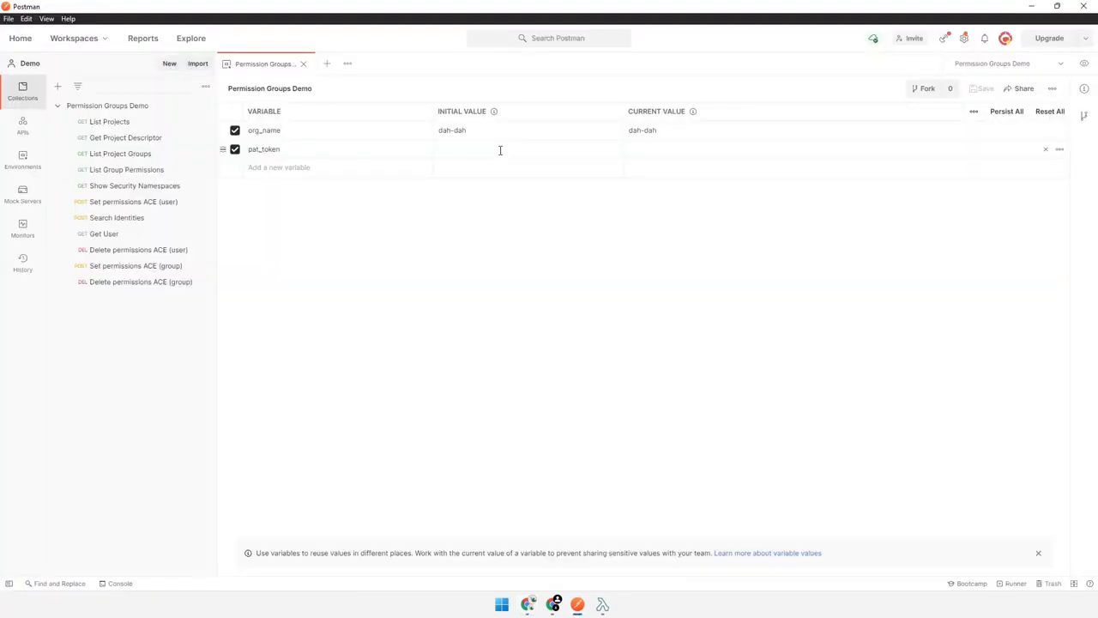
{"action": "key", "text": "ctrl+v"}
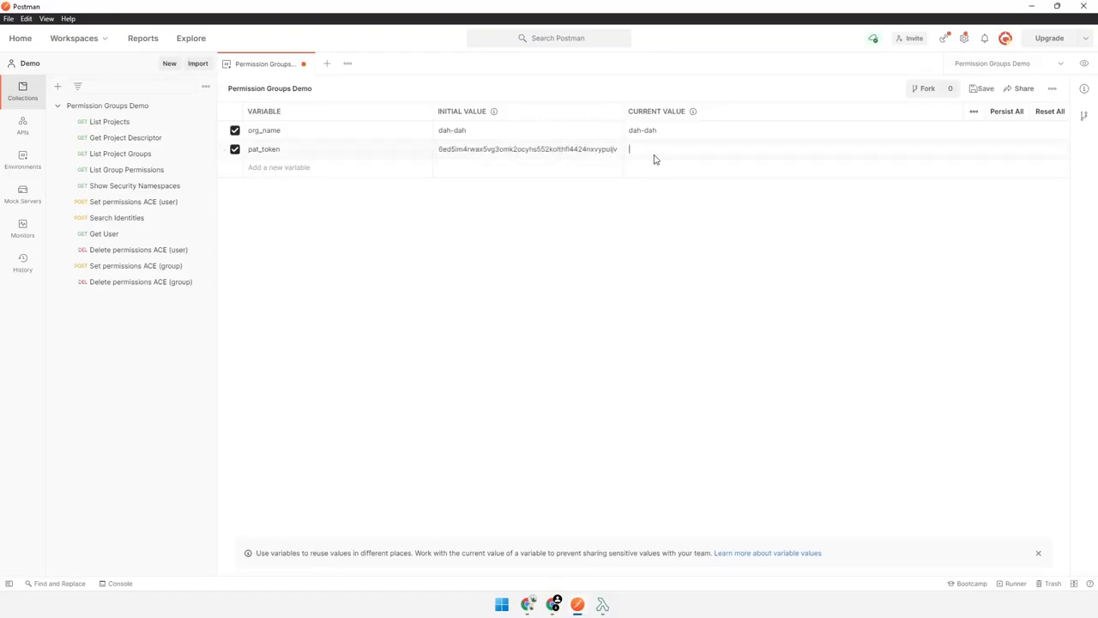
{"action": "key", "text": "ctrl+v"}
{"action": "key", "text": "ctrl+s"}
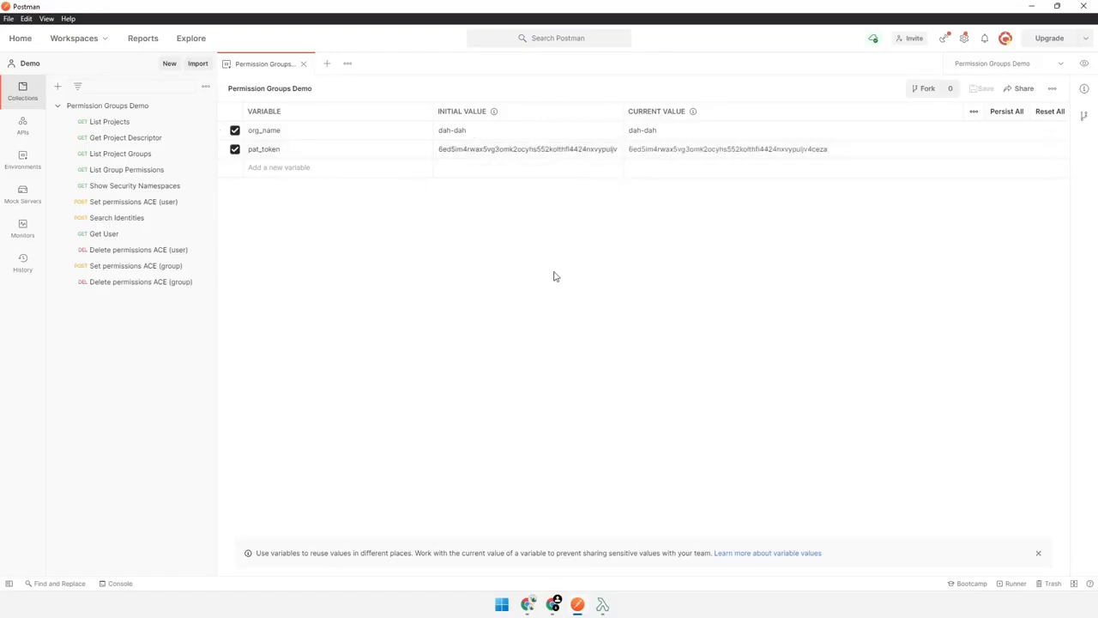
{"action": "left_click", "coordinate": [303, 63]}
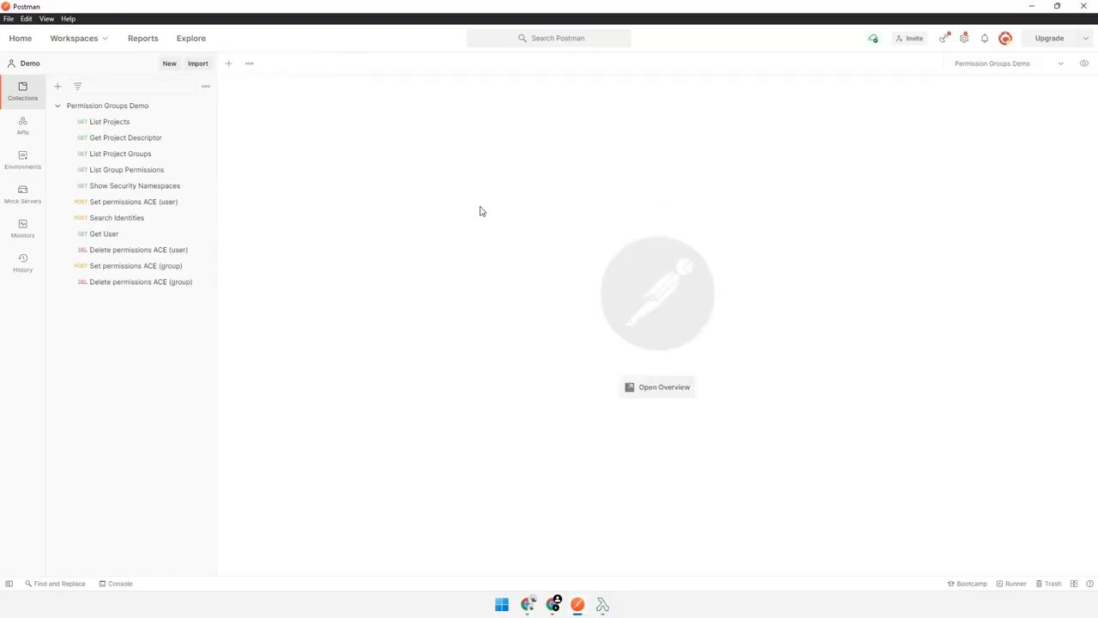
Send the List Projects request and show its test script that stores the project_id variable.
{"action": "left_click", "coordinate": [127, 121]}
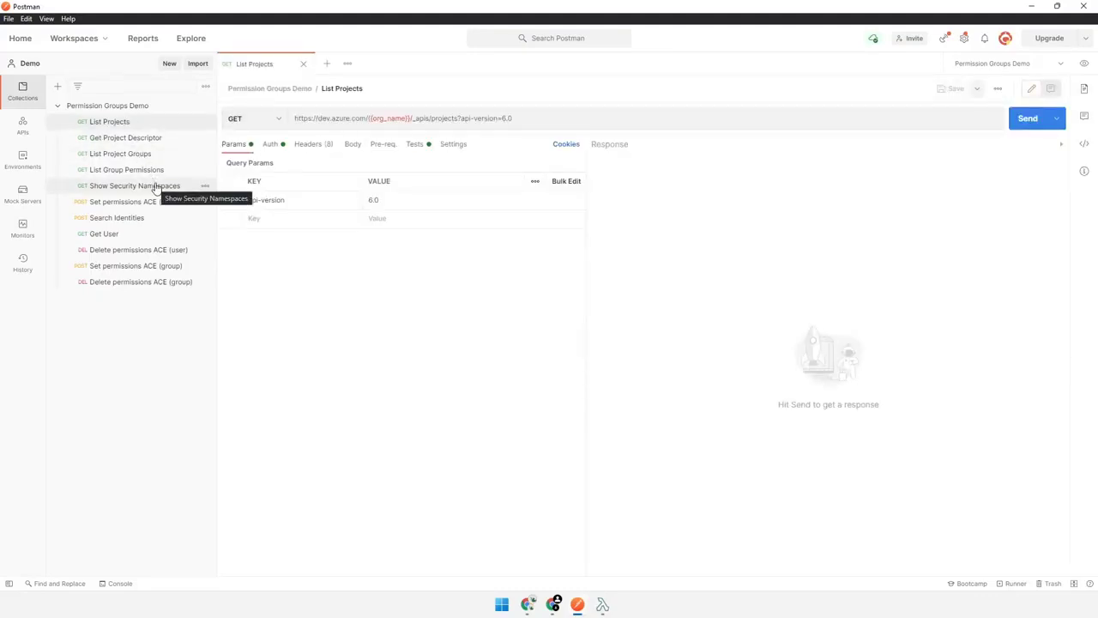
{"action": "left_click", "coordinate": [1033, 120]}
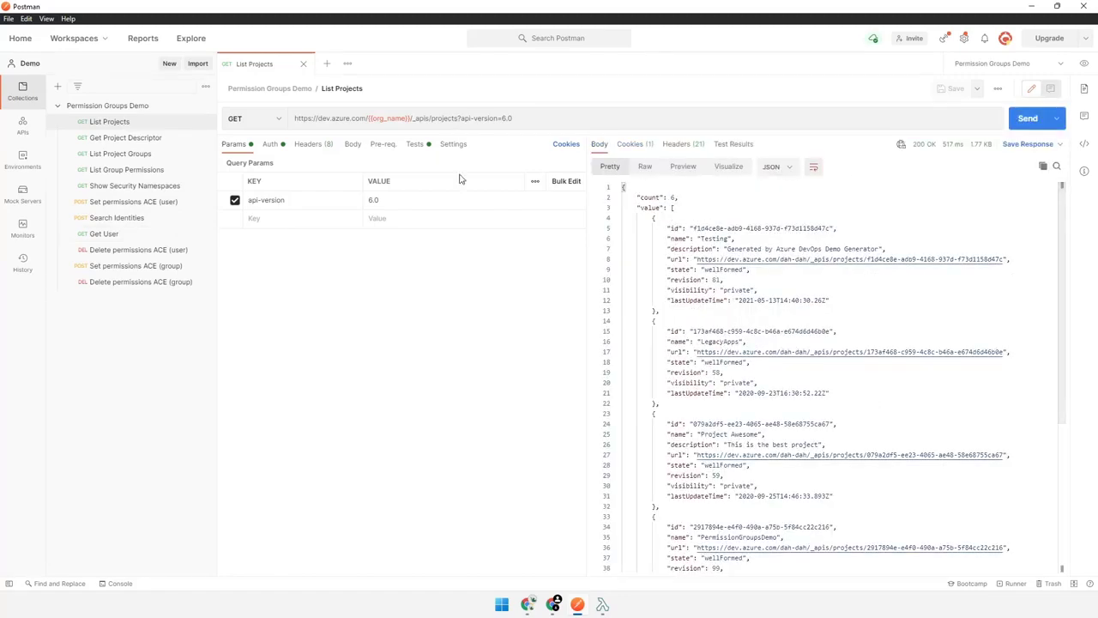
{"action": "left_click", "coordinate": [416, 145]}
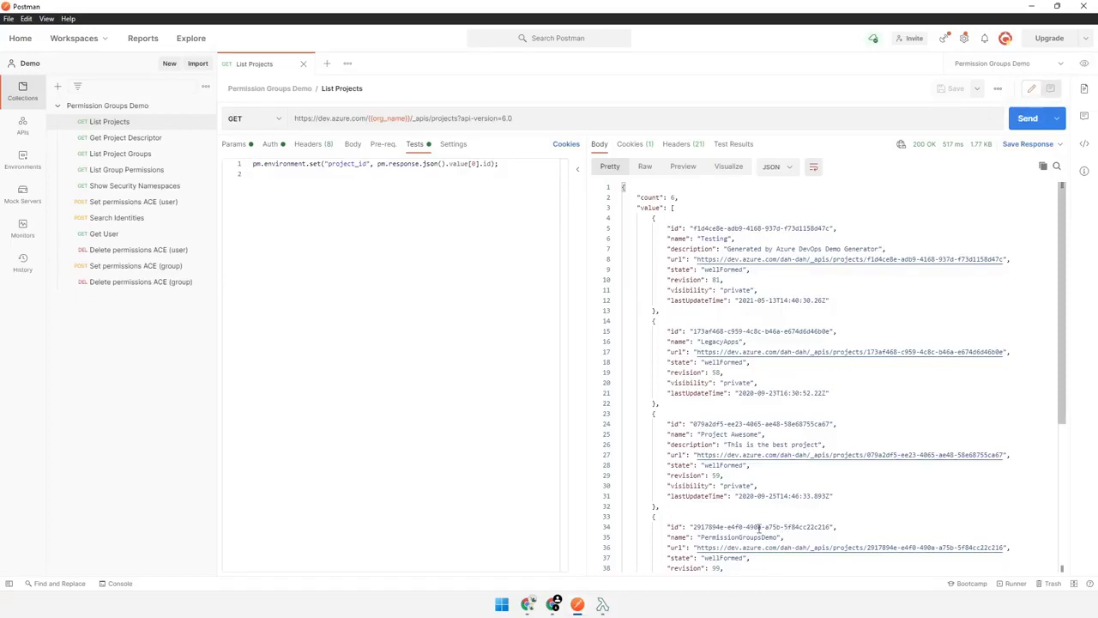
Copy the PermissionGroupsDemo project's id from the response into project_id's current value, and close the List Projects request.
{"action": "mouse_move", "coordinate": [701, 526]}
{"action": "left_mouse_down"}
{"action": "mouse_move", "coordinate": [808, 520]}
{"action": "mouse_move", "coordinate": [693, 527]}
{"action": "left_mouse_up"}
{"action": "key", "text": "ctrl+c"}
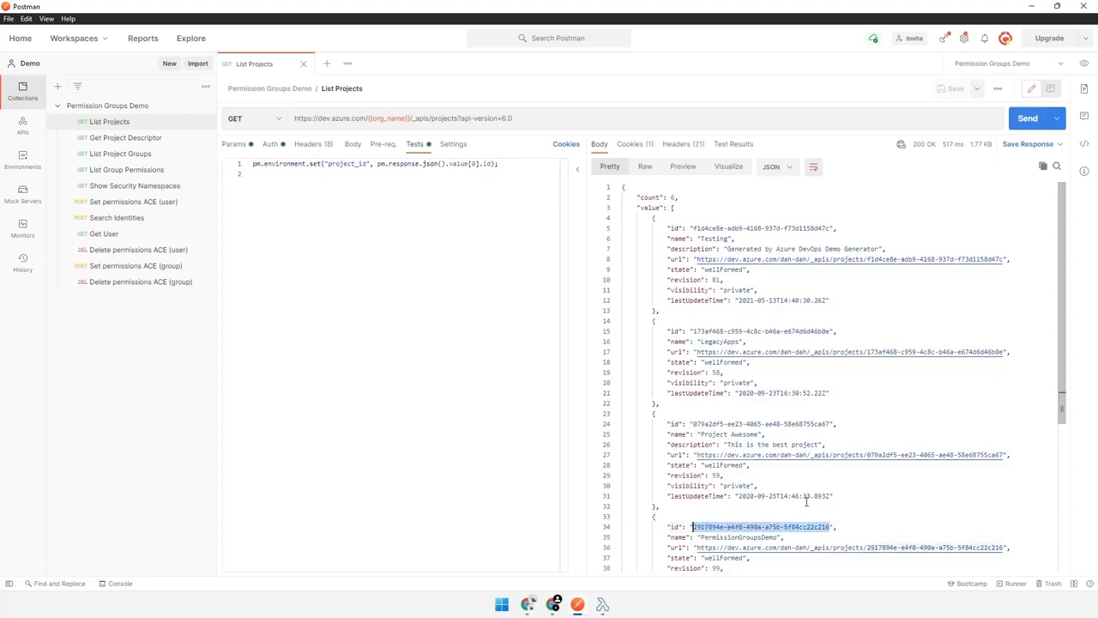
{"action": "left_click", "coordinate": [1084, 63]}
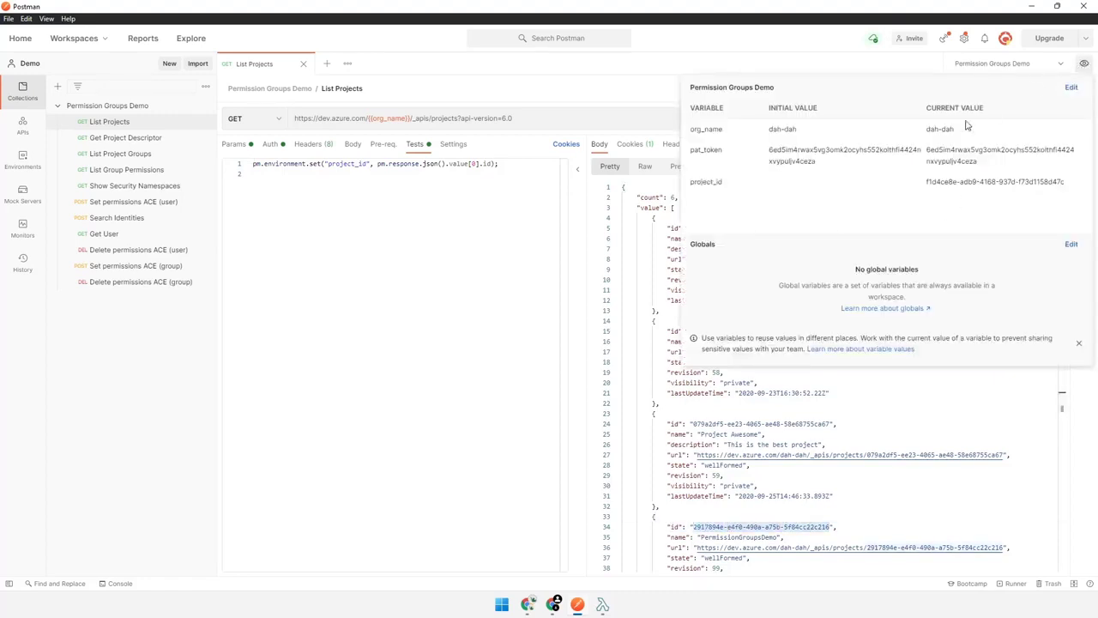
{"action": "left_click", "coordinate": [1070, 182]}
{"action": "key", "text": "ctrl+v"}
{"action": "key", "text": "Return"}
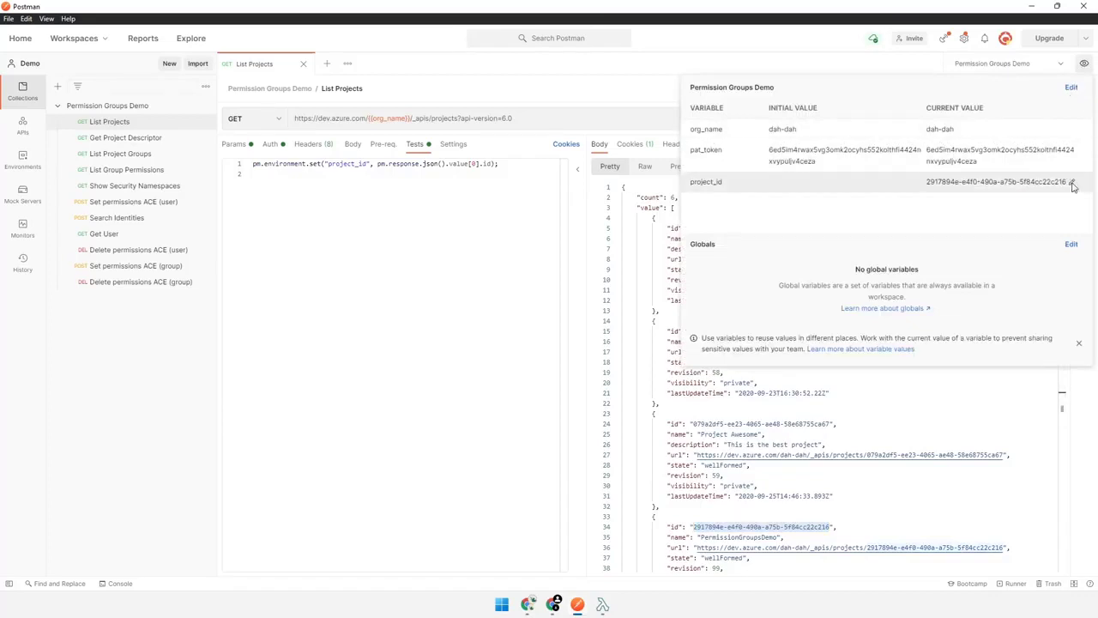
{"action": "middle_click", "coordinate": [262, 69]}
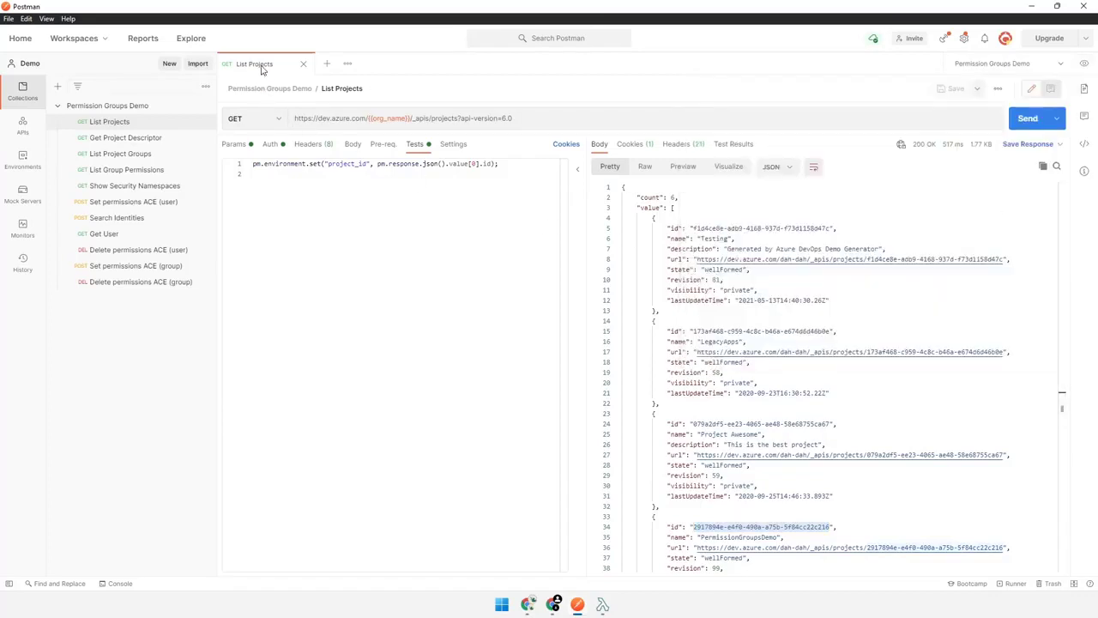
Send the Get Project Descriptor request, check its test script that stores project_descriptor, and close the request.
{"action": "left_click", "coordinate": [153, 142]}
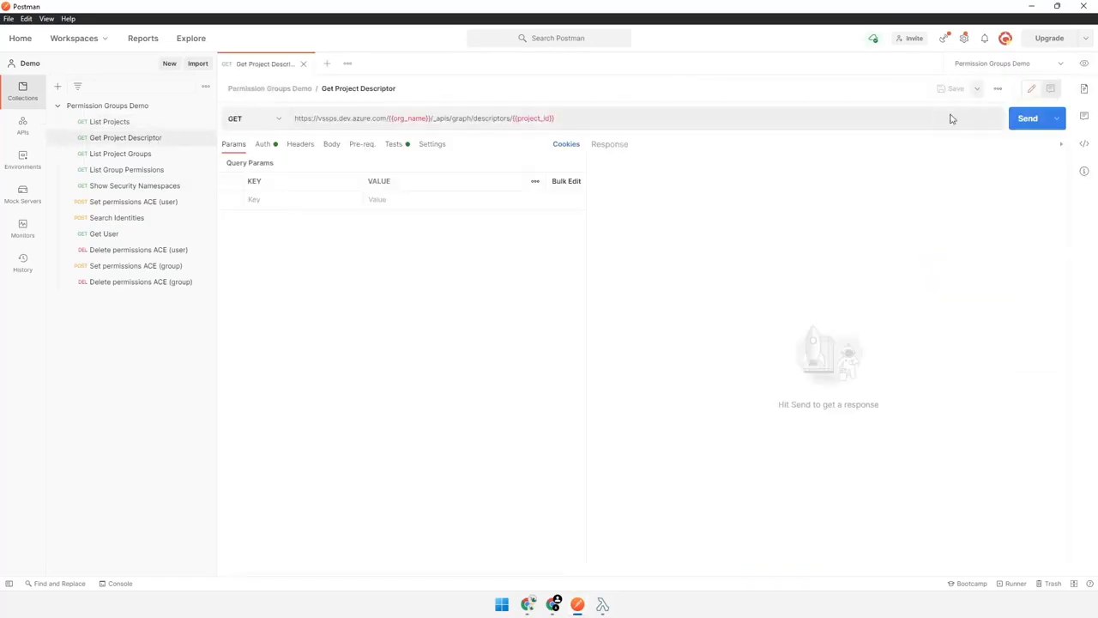
{"action": "left_click", "coordinate": [1027, 118]}
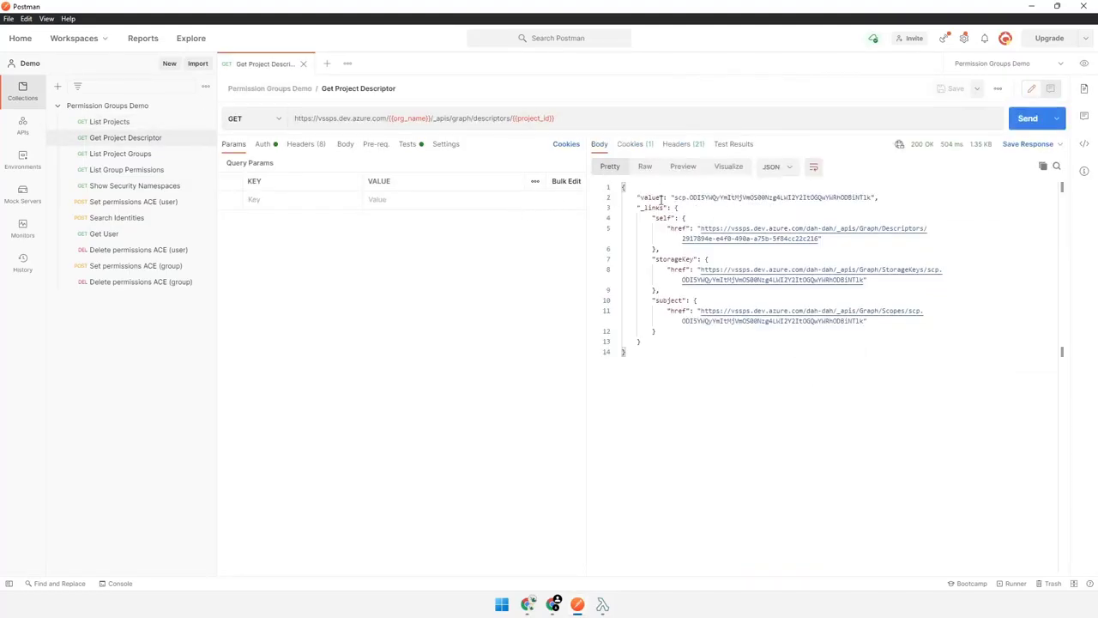
{"action": "double_click", "coordinate": [694, 197]}
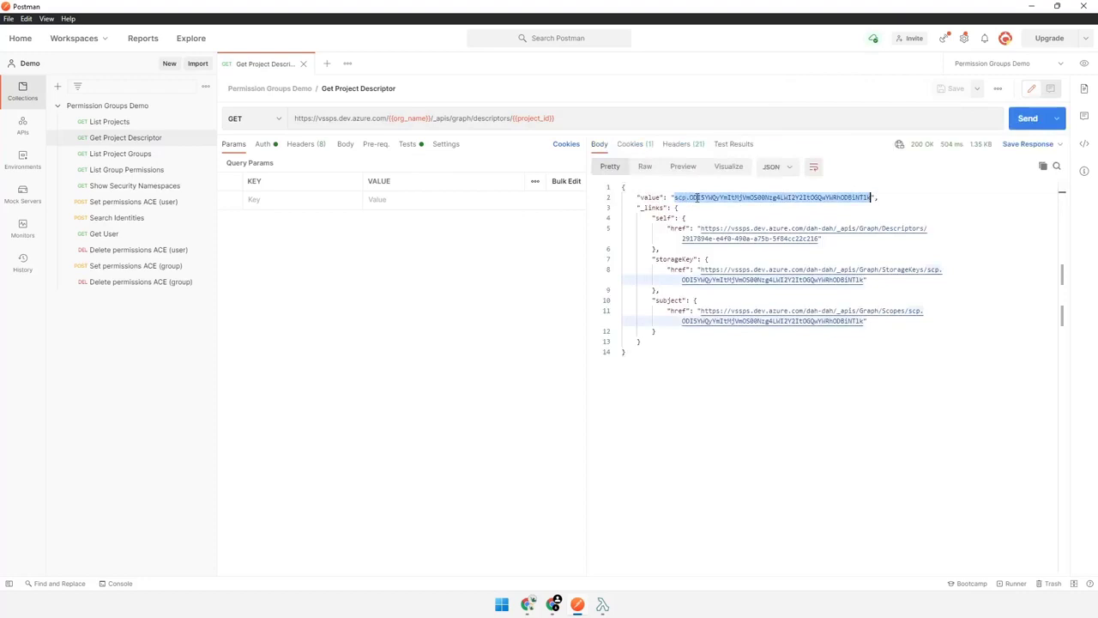
{"action": "left_click", "coordinate": [407, 144]}
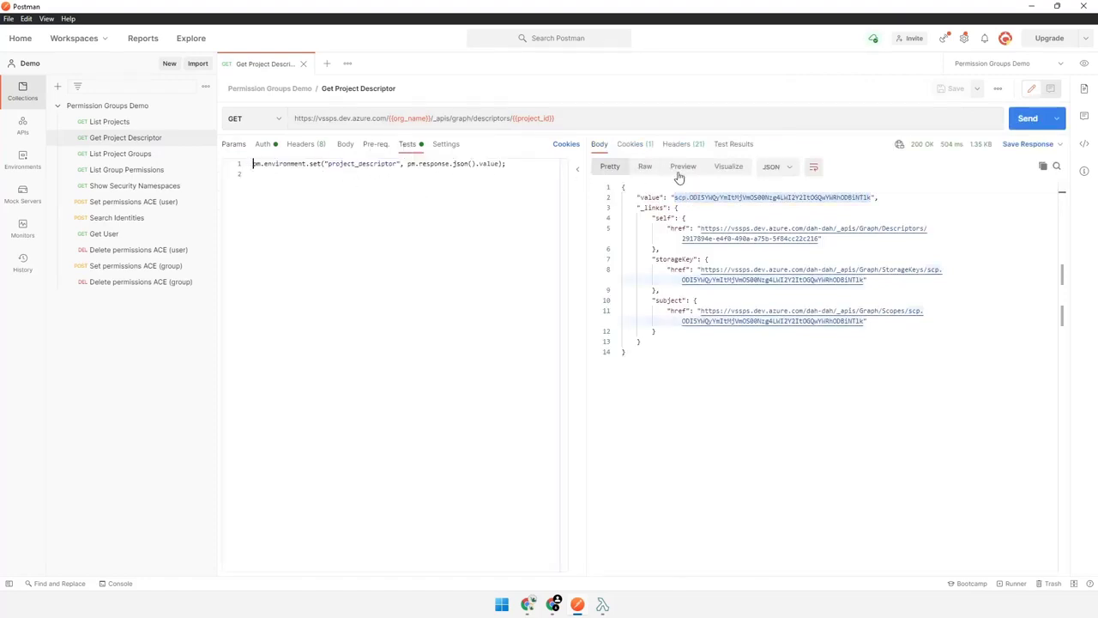
{"action": "middle_click", "coordinate": [237, 64]}
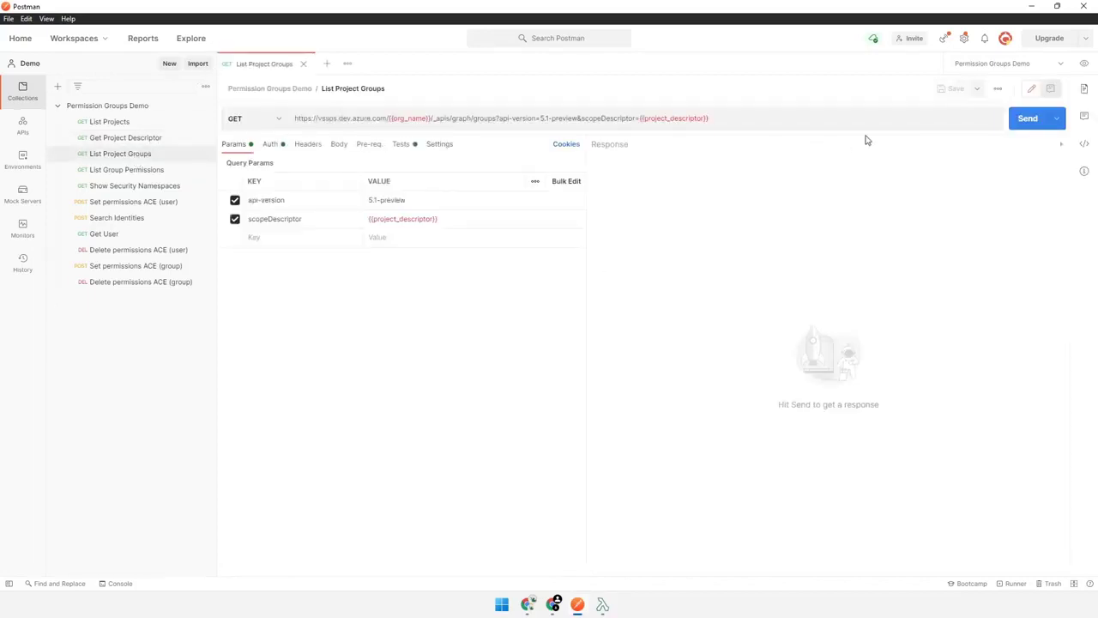
Send the List Project Groups request and find "The Gr" in the response to locate The Group.
{"action": "left_click", "coordinate": [1026, 121]}
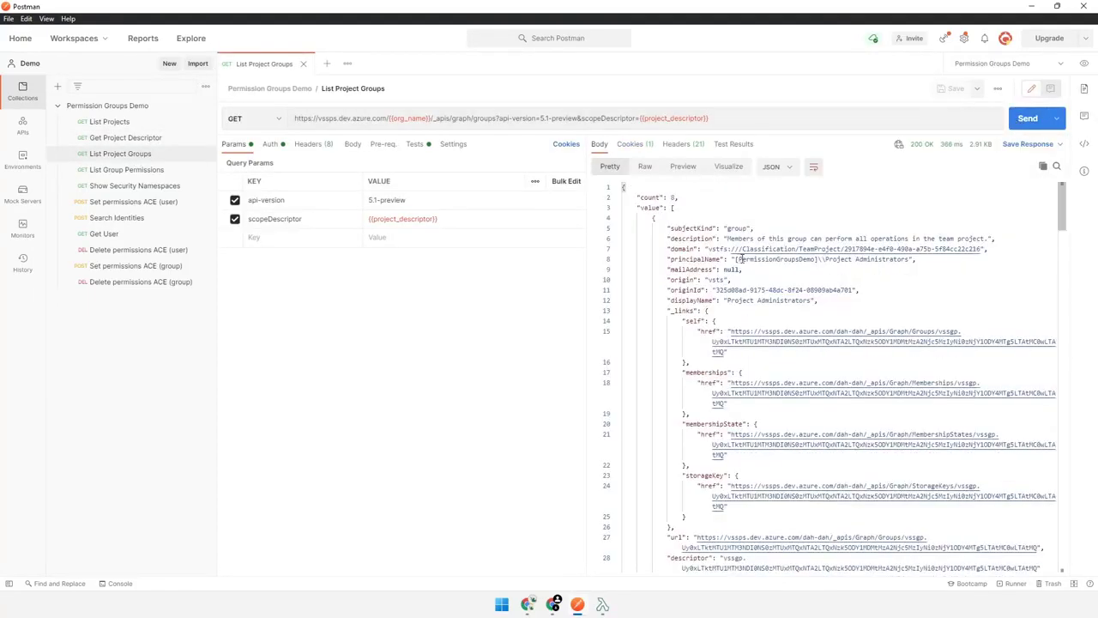
{"action": "left_click", "coordinate": [705, 239]}
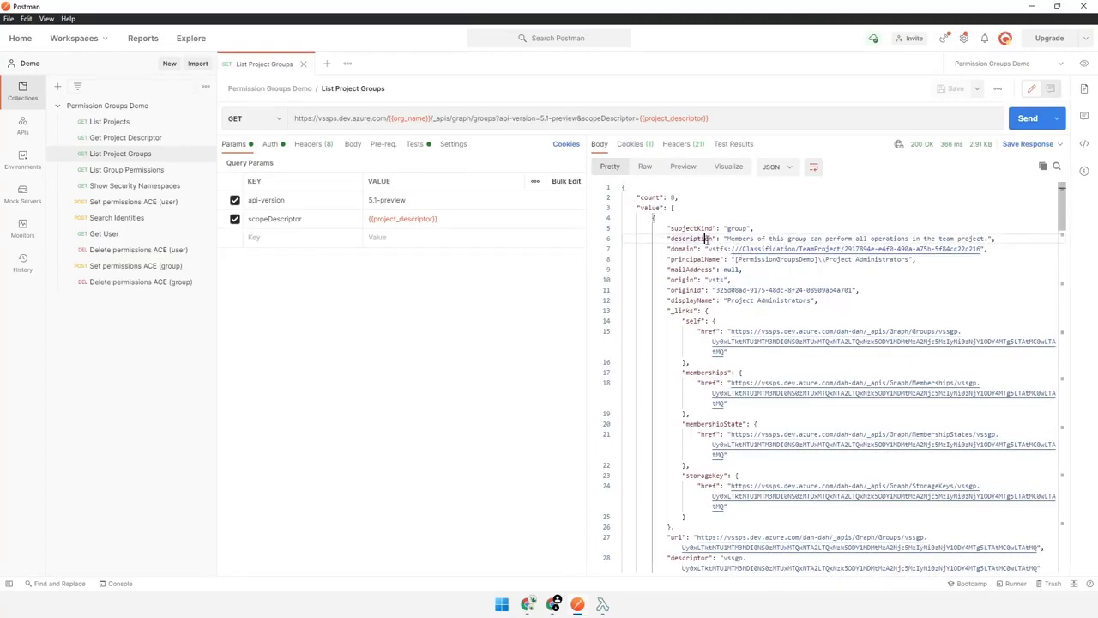
{"action": "key", "text": "ctrl+f"}
{"action": "type", "text": "The "}
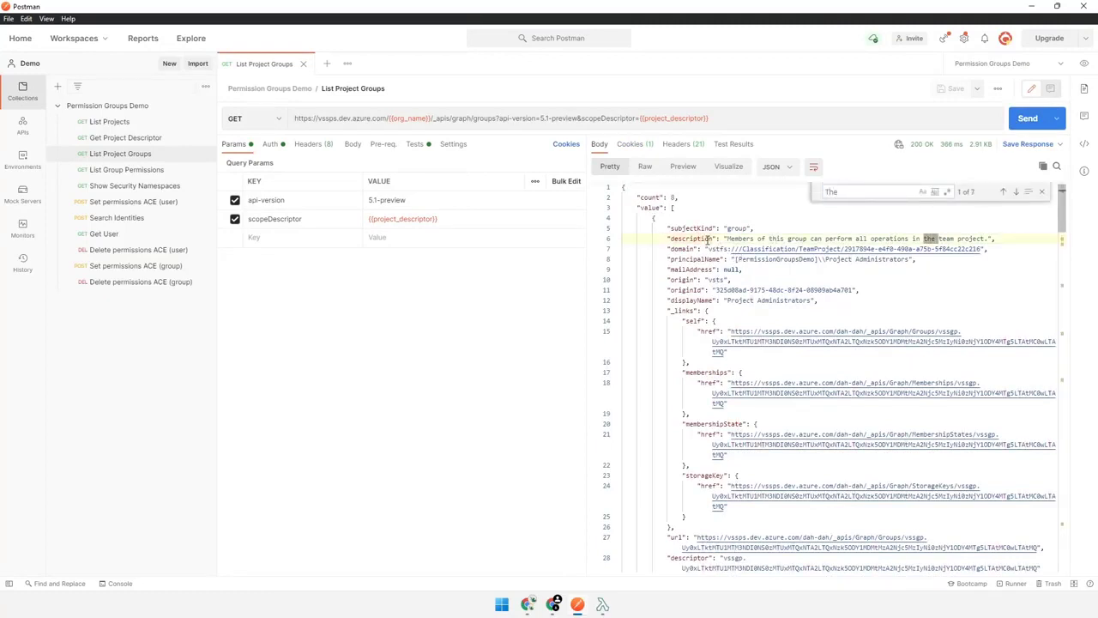
{"action": "type", "text": "Gr"}
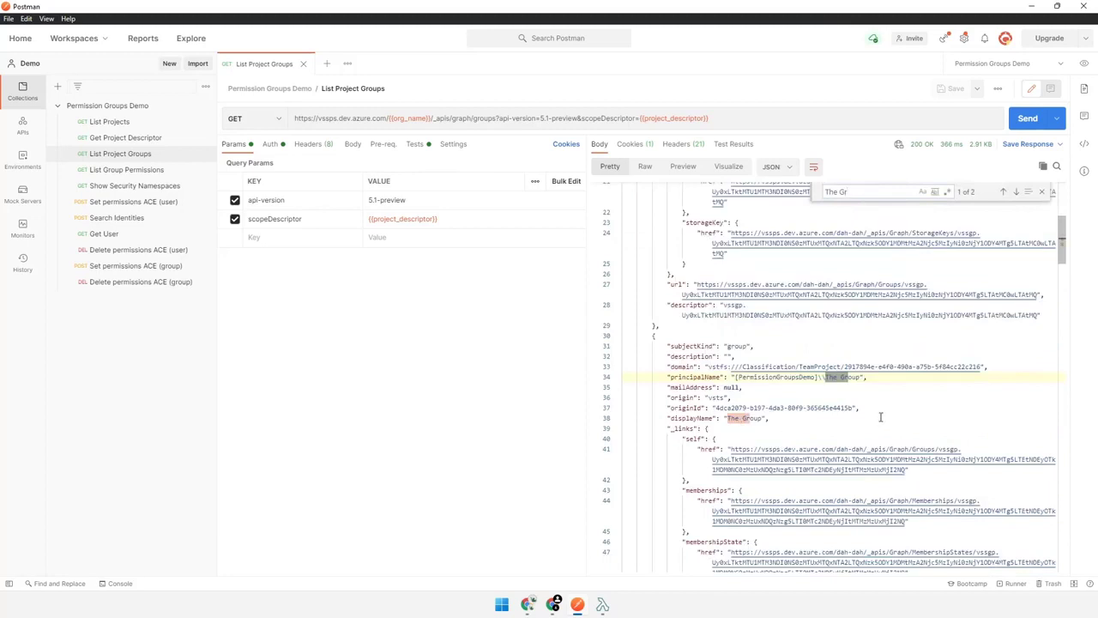
Check the group variables set by the test script and copy The Group's originId into group_id's current value in the Permission Groups Demo environment.
{"action": "left_click", "coordinate": [415, 144]}
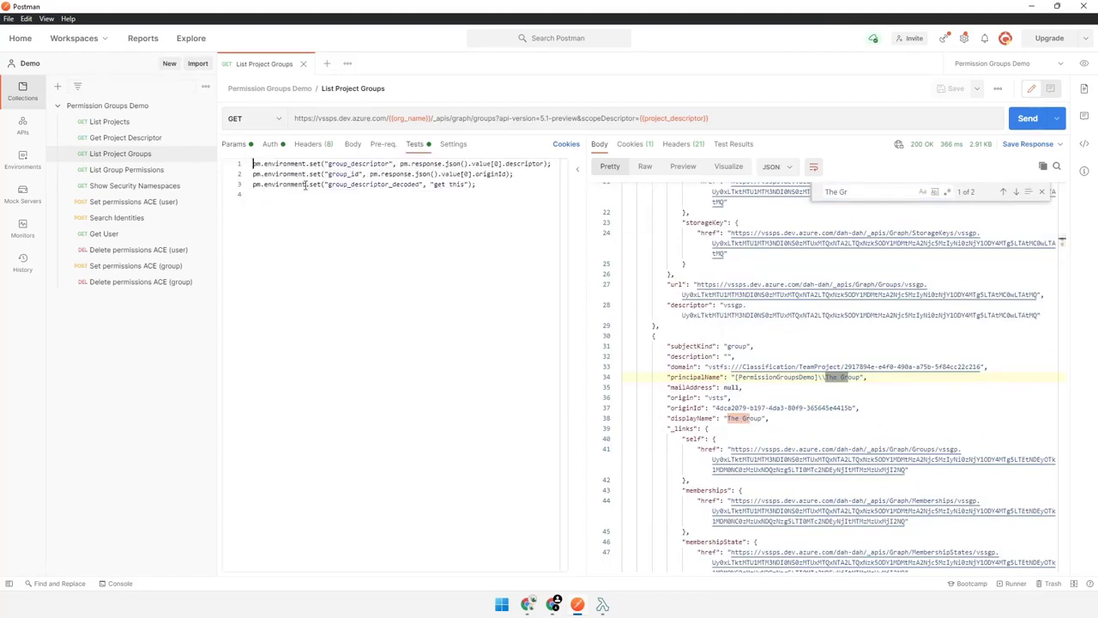
{"action": "double_click", "coordinate": [347, 163]}
{"action": "double_click", "coordinate": [347, 173]}
{"action": "double_click", "coordinate": [345, 184]}
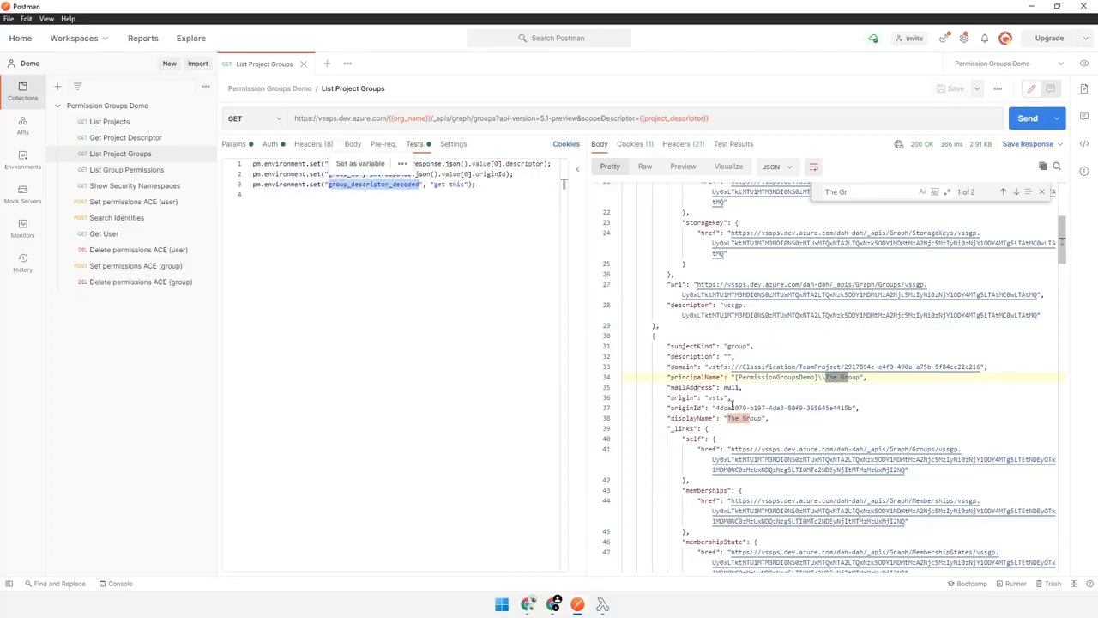
{"action": "left_click_drag", "start_coordinate": [715, 409], "coordinate": [851, 410]}
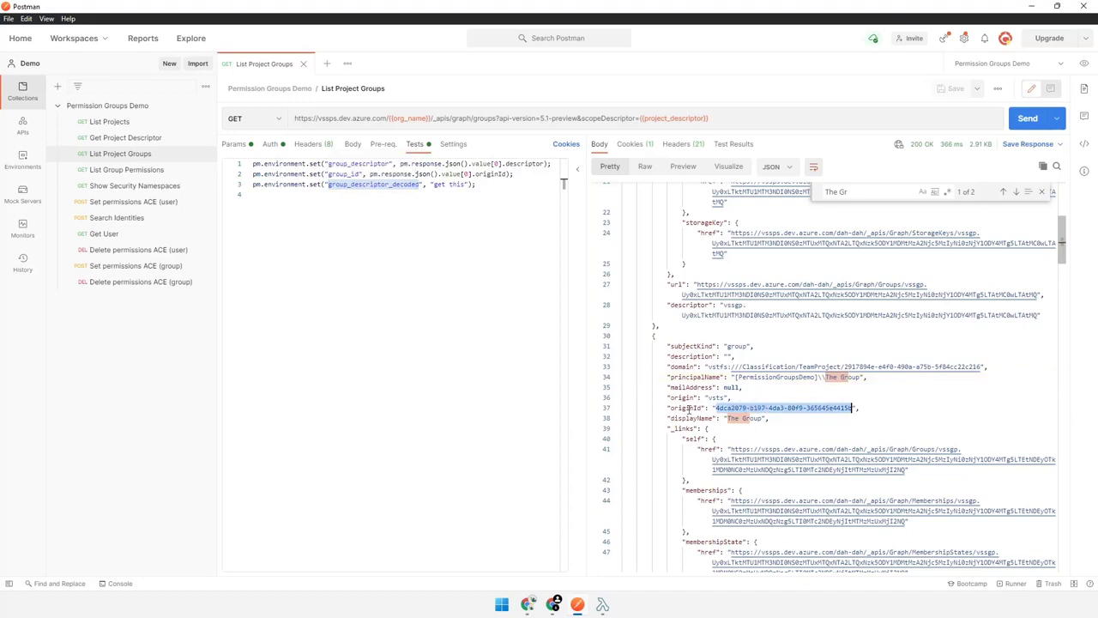
{"action": "left_click", "coordinate": [1085, 66]}
{"action": "left_click", "coordinate": [1073, 92]}
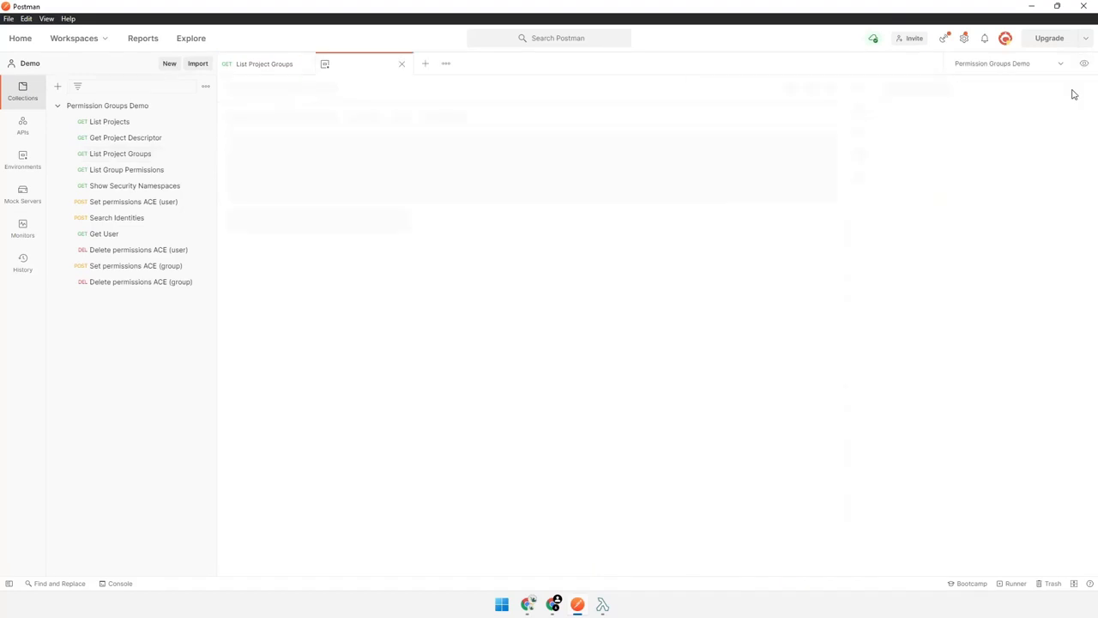
{"action": "double_click", "coordinate": [670, 225]}
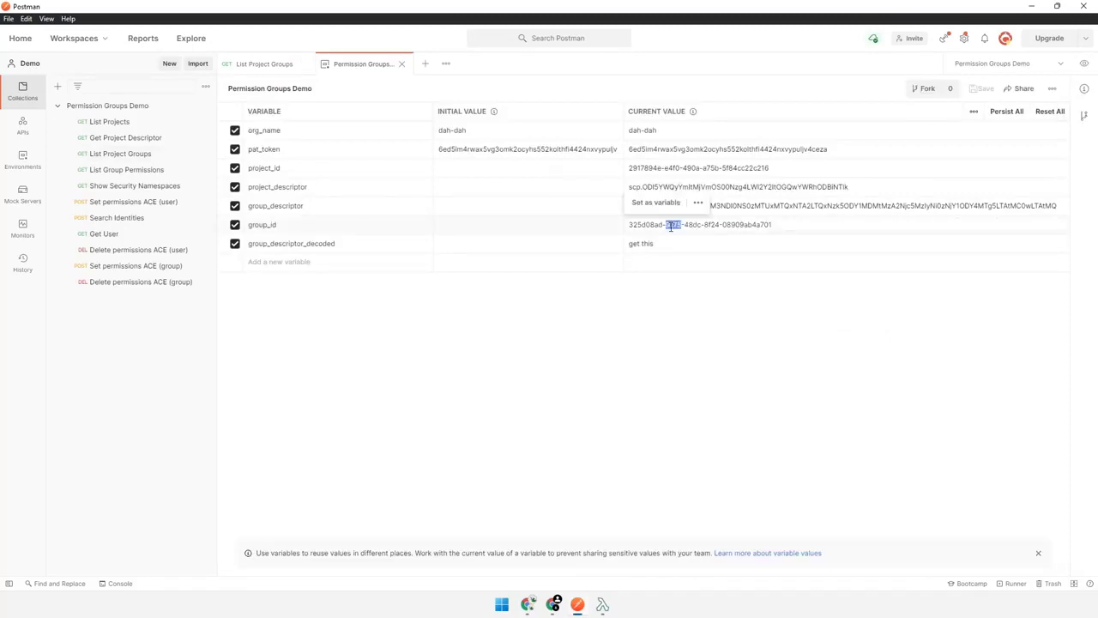
{"action": "key", "text": "ctrl+a"}
{"action": "type", "text": "4dca2079-b197-4da3-80f9-365645e4415b"}
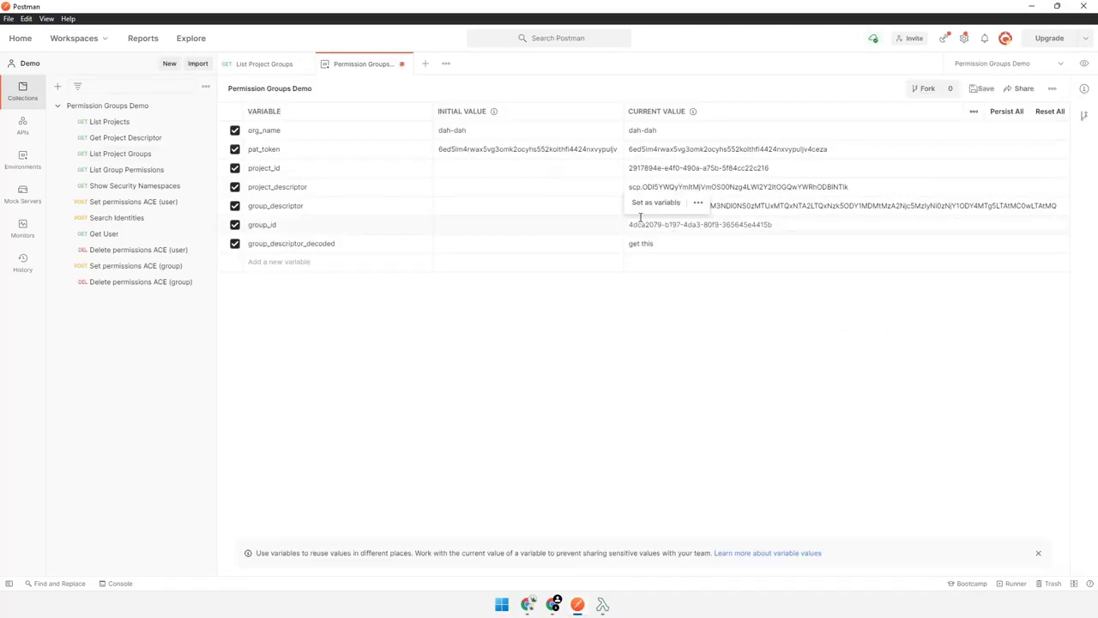
Copy The Group's descriptor from the List Project Groups response into the current value of group_descriptor in the environment.
{"action": "left_click", "coordinate": [266, 64]}
{"action": "scroll", "coordinate": [731, 431], "scroll_direction": "down", "scroll_amount": 1}
{"action": "scroll", "coordinate": [731, 431], "scroll_direction": "down", "scroll_amount": 2}
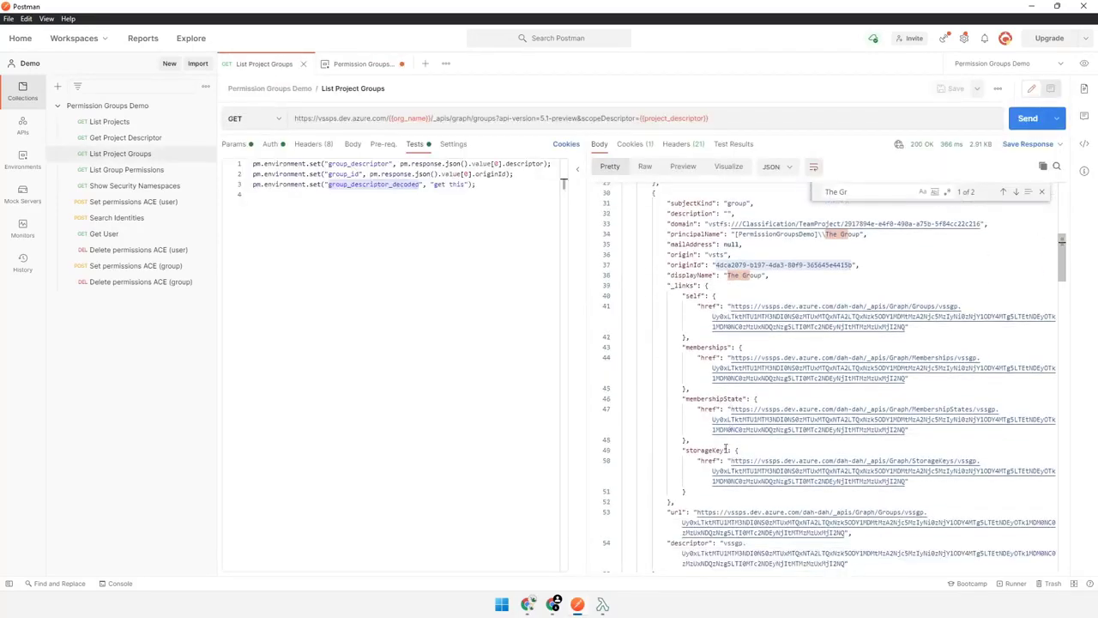
{"action": "double_click", "coordinate": [739, 547]}
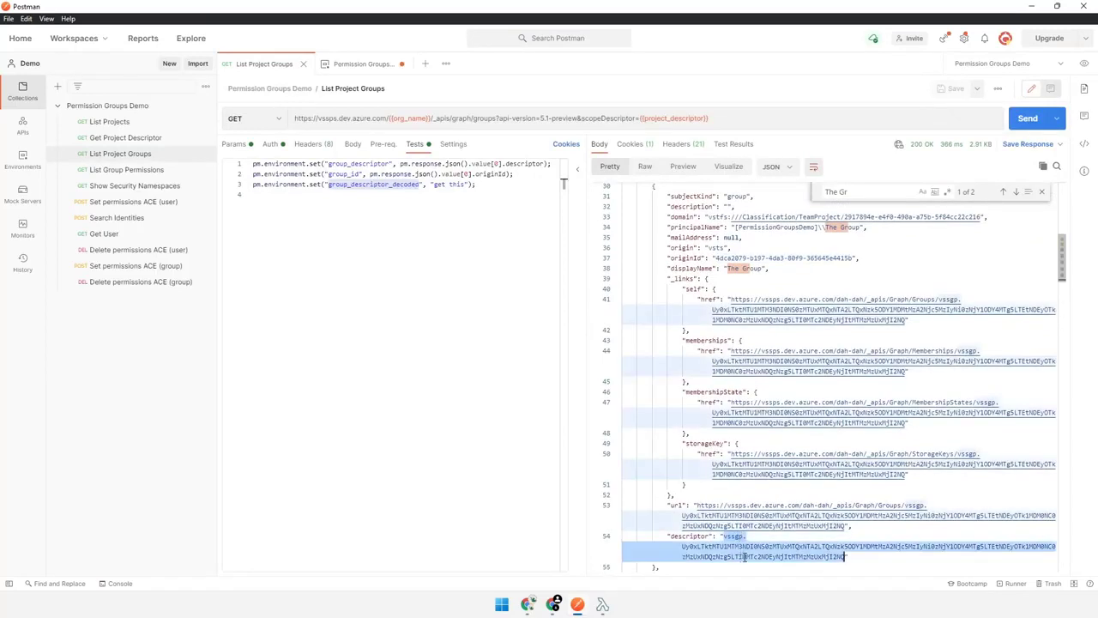
{"action": "key", "text": "ctrl+Tab"}
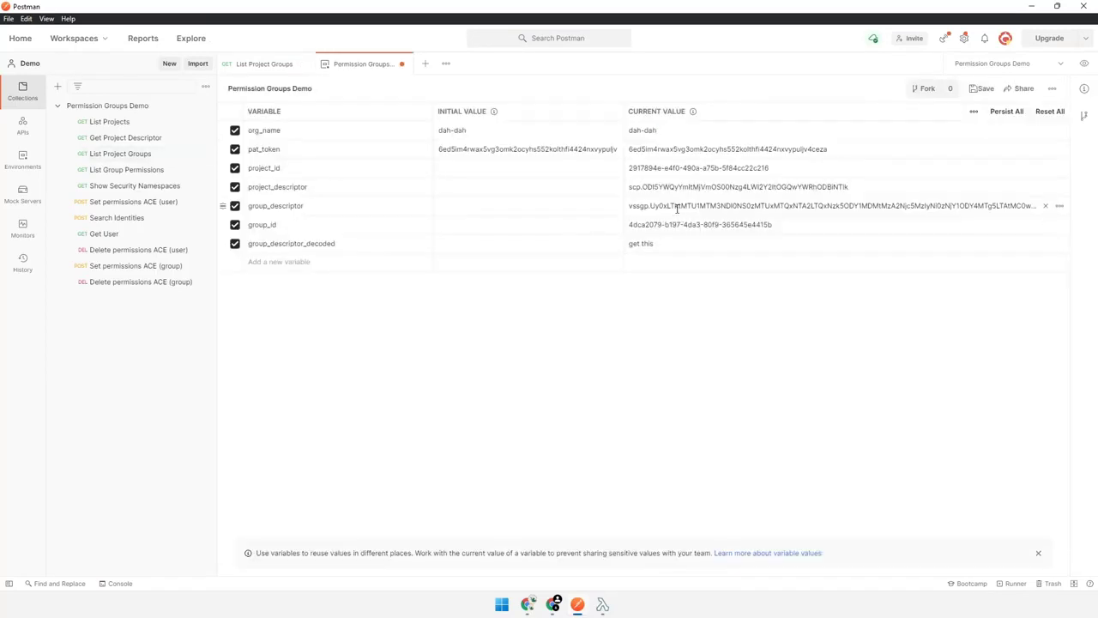
{"action": "double_click", "coordinate": [712, 209]}
{"action": "key", "text": "ctrl+v"}
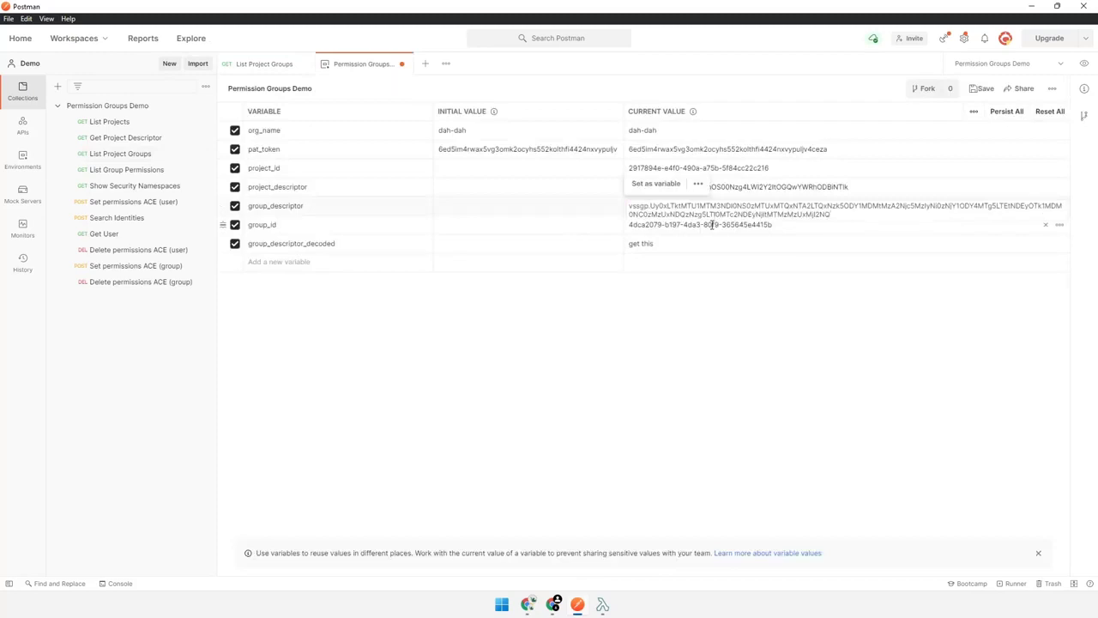
Switch to LINQPad, replace the placeholder in the Descriptors.Decode call with the copied group descriptor, and run the query.
{"action": "left_click", "coordinate": [671, 244]}
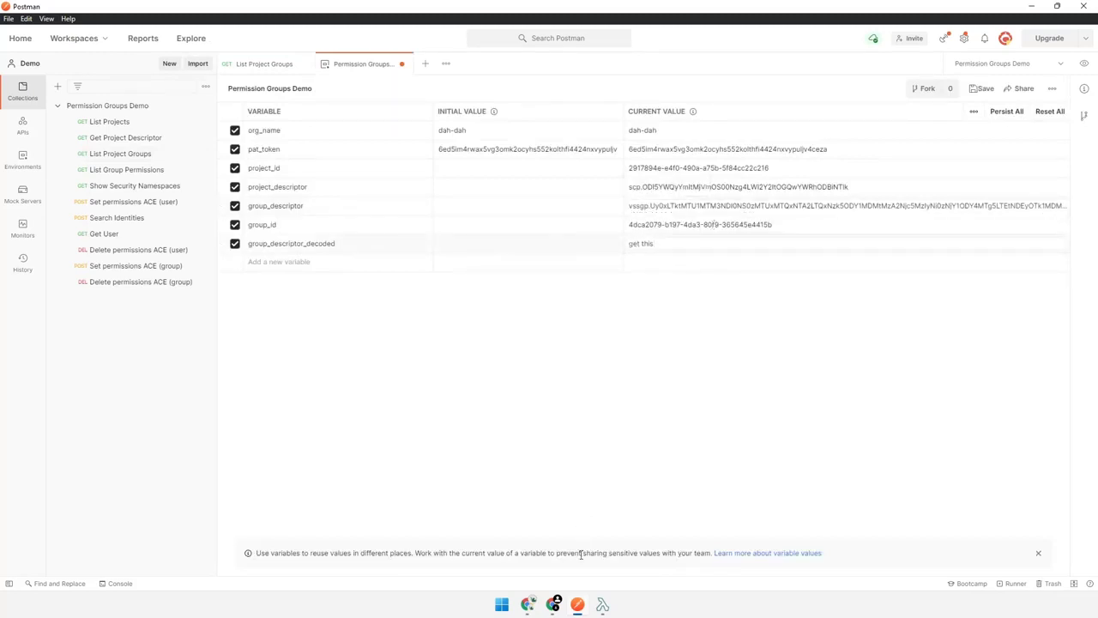
{"action": "left_click", "coordinate": [602, 605]}
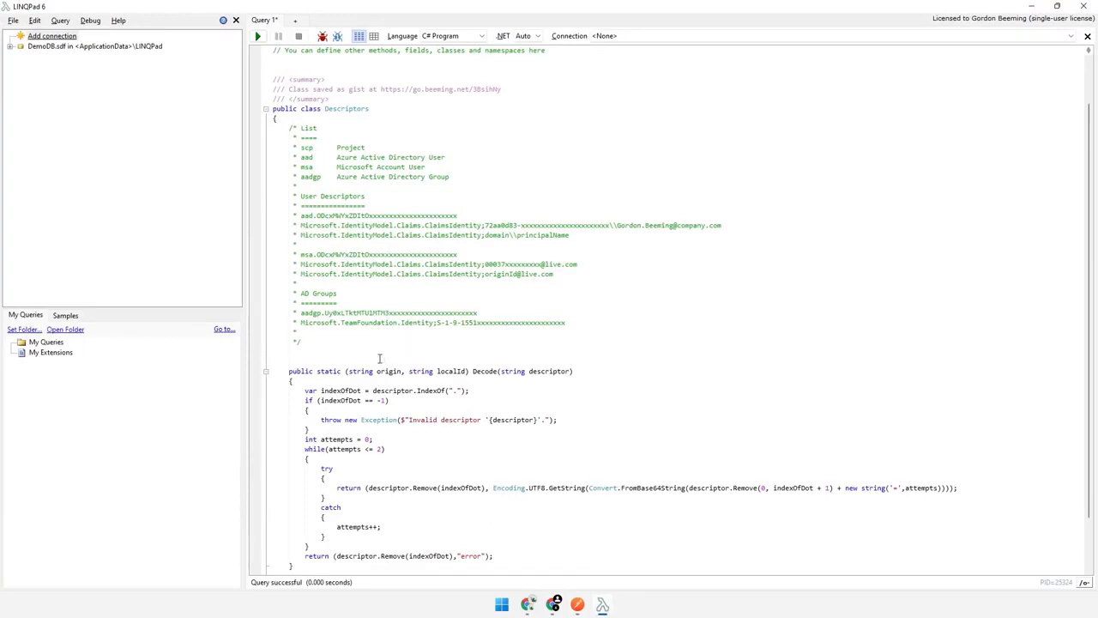
{"action": "left_click_drag", "start_coordinate": [381, 89], "coordinate": [502, 90]}
{"action": "scroll", "coordinate": [496, 240], "scroll_direction": "up", "scroll_amount": 2}
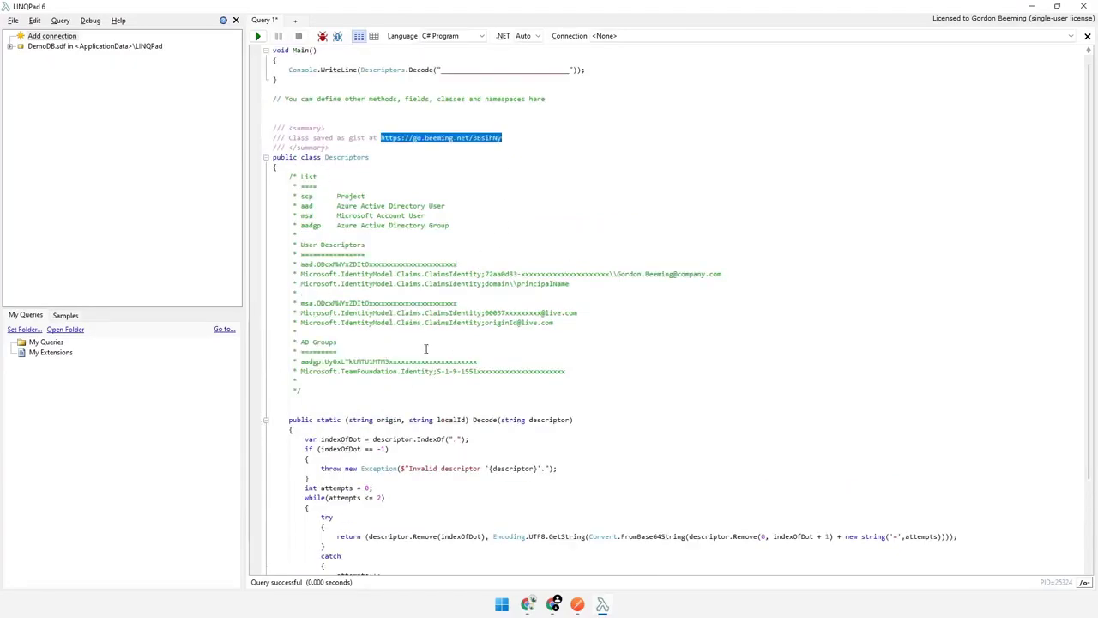
{"action": "double_click", "coordinate": [464, 69]}
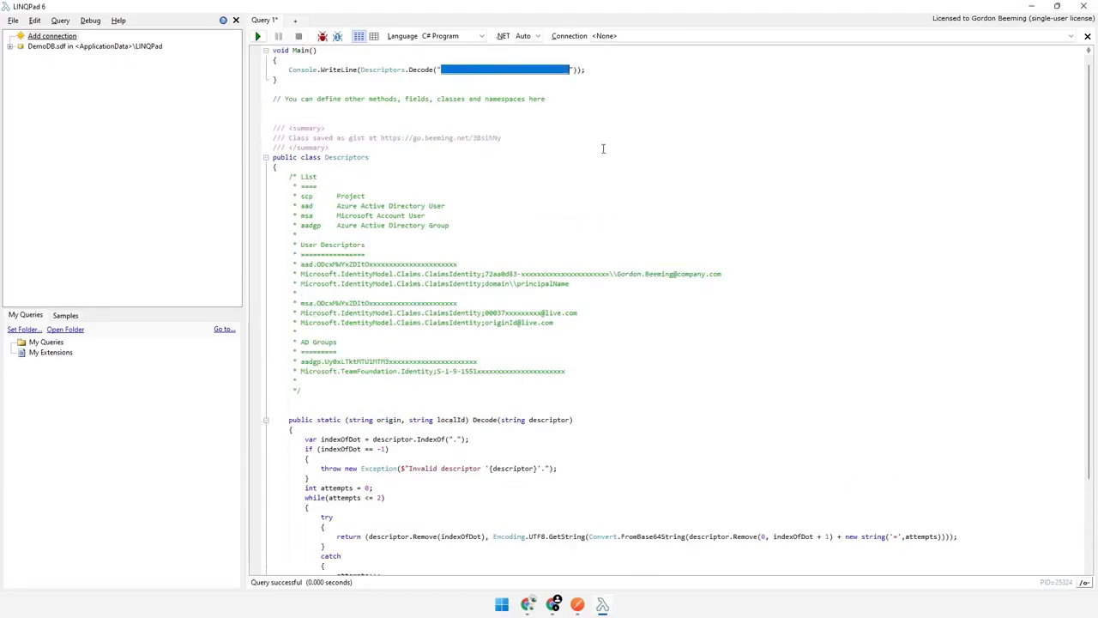
{"action": "key", "text": "ctrl+v"}
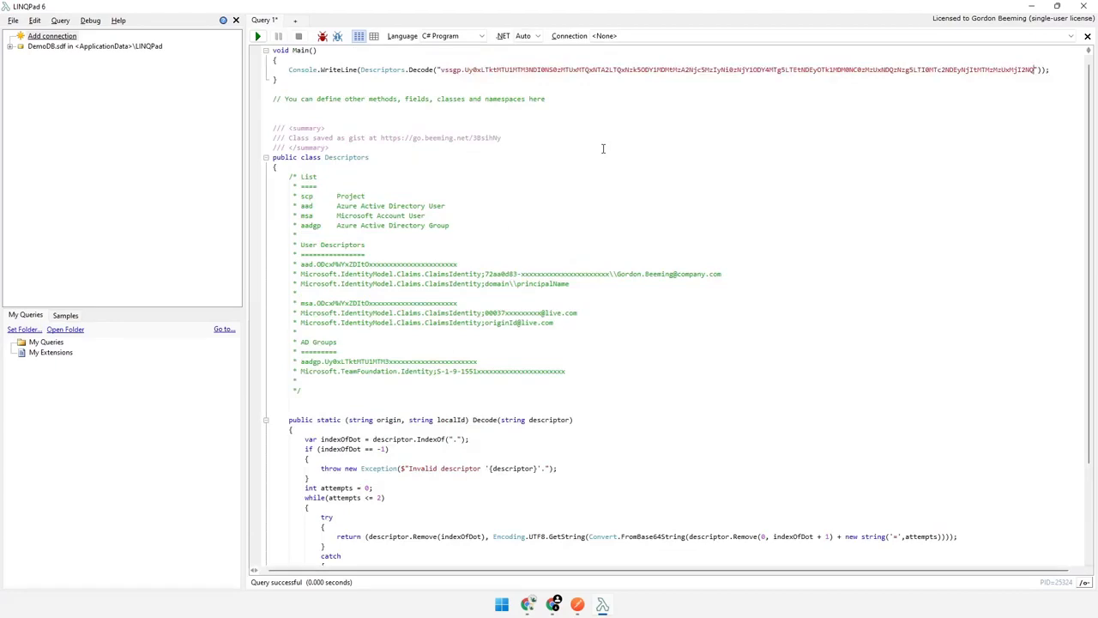
{"action": "key", "text": "F5"}
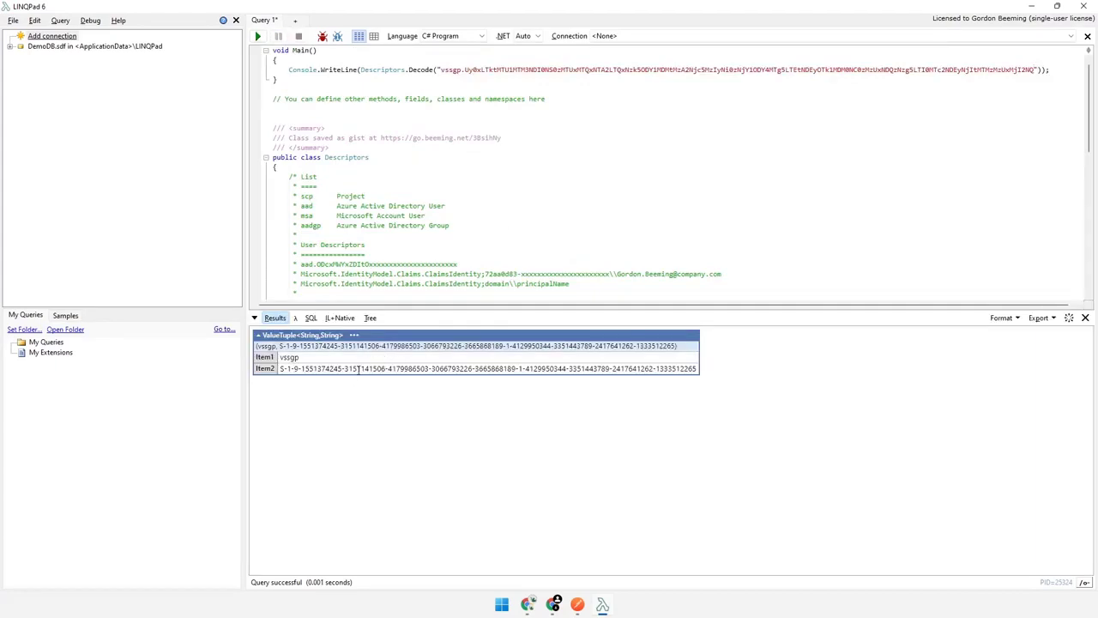
Copy the decoded descriptor from Item2 of the results and, back in Postman, paste it as group_descriptor_decoded's current value.
{"action": "triple_click", "coordinate": [358, 369]}
{"action": "key", "text": "ctrl+c"}
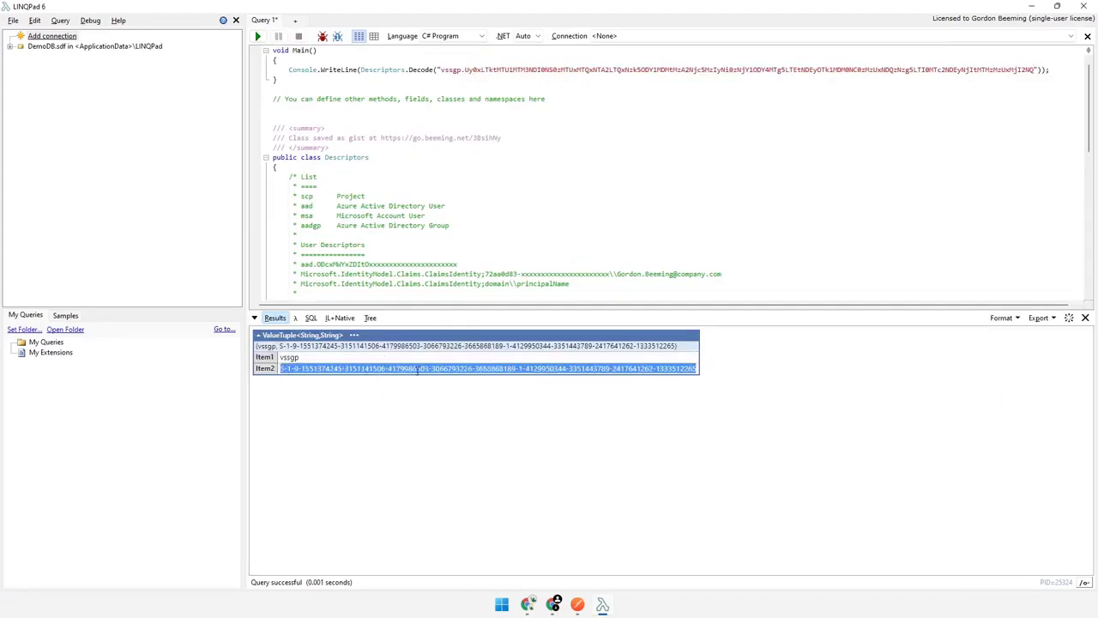
{"action": "left_click", "coordinate": [1030, 6]}
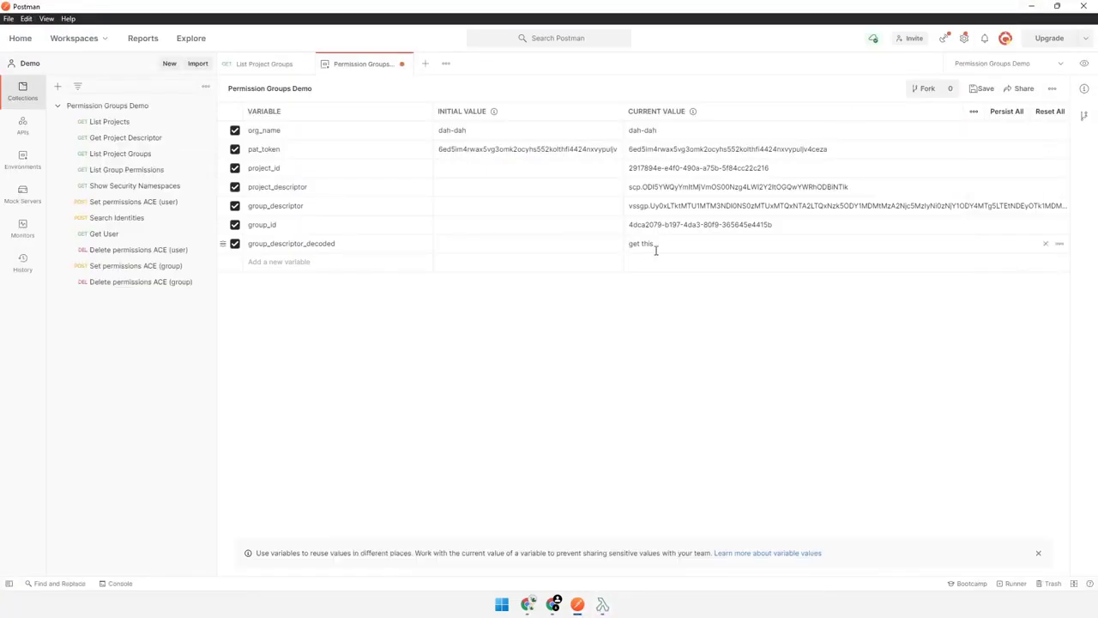
{"action": "triple_click", "coordinate": [666, 242]}
{"action": "key", "text": "ctrl+v"}
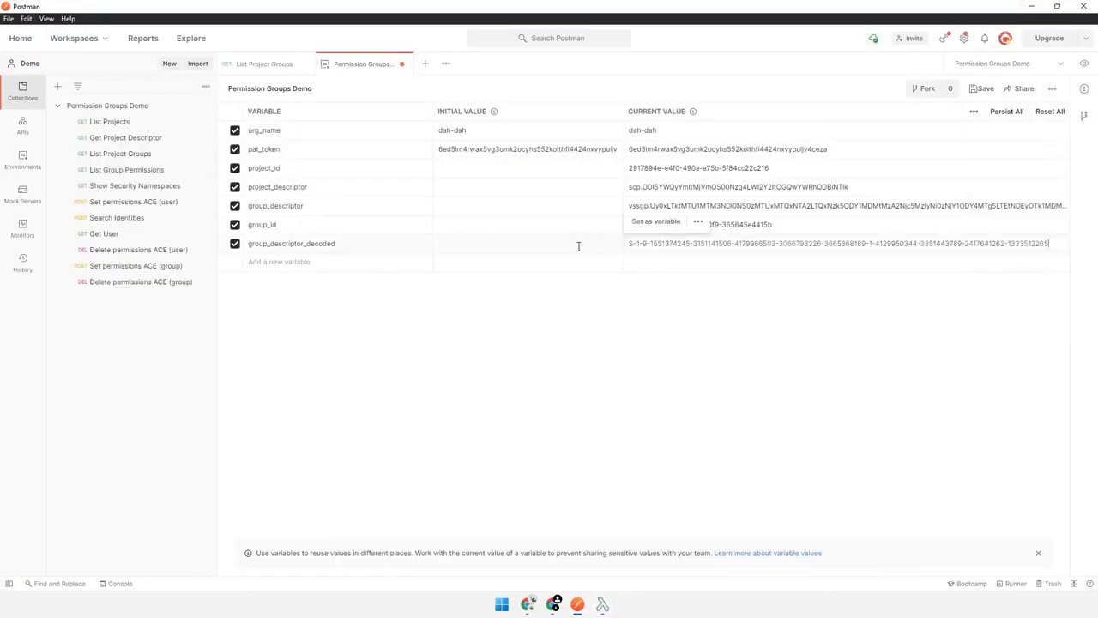
Save the Permission Groups Demo environment, then close it and the List Project Groups request.
{"action": "key", "text": "ctrl+s"}
{"action": "middle_click", "coordinate": [366, 66]}
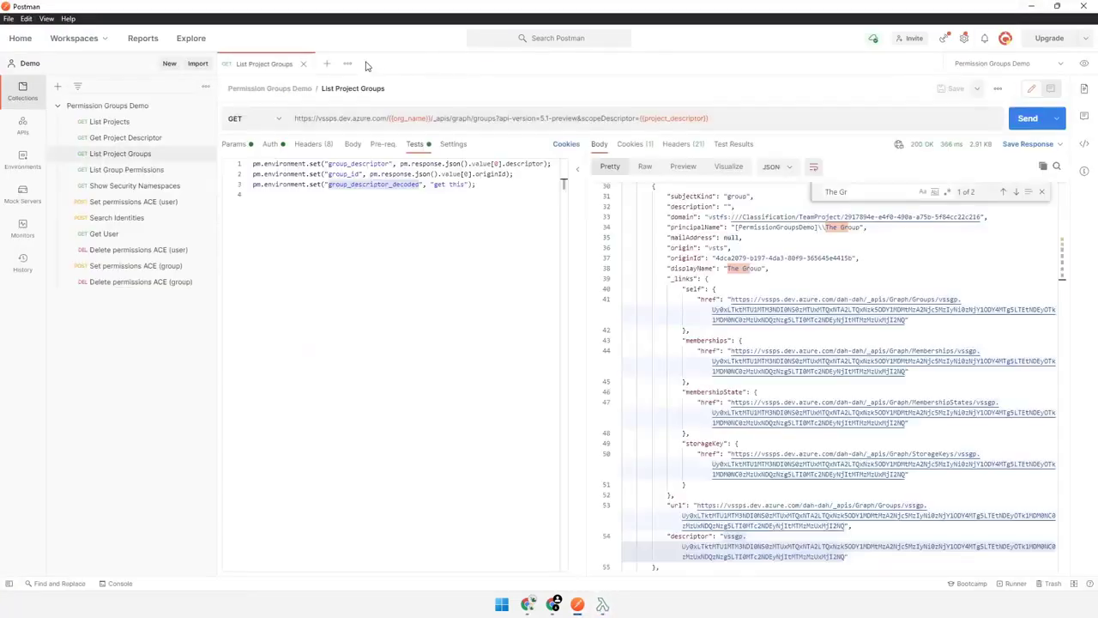
{"action": "middle_click", "coordinate": [259, 67]}
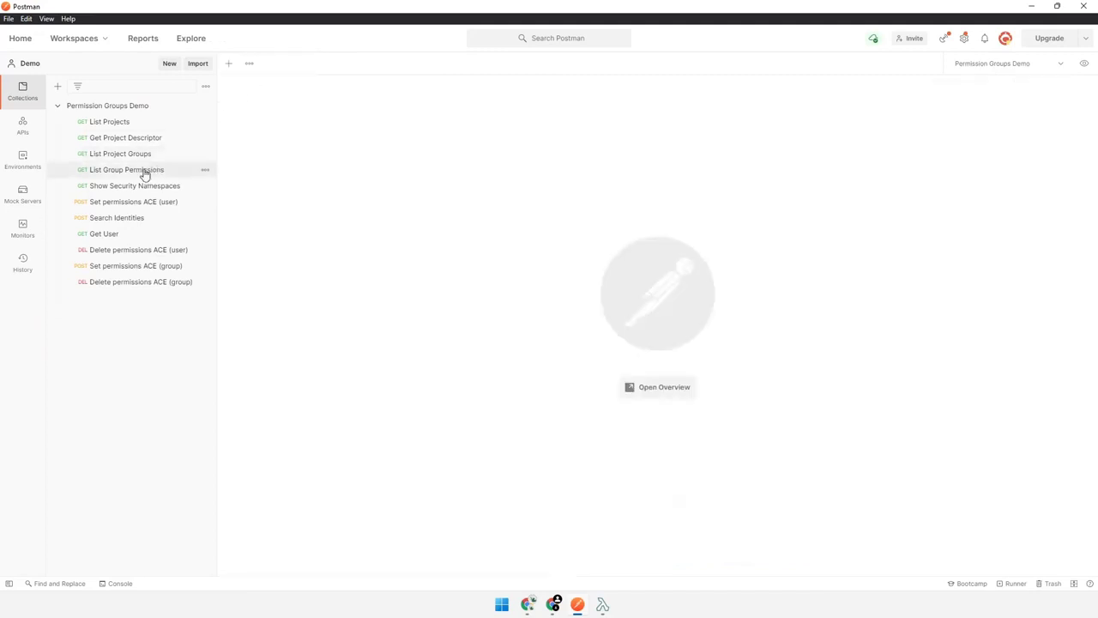
Check the security namespace variable in the List Group Permissions request and run the Show Security Namespaces request.
{"action": "left_click", "coordinate": [144, 173]}
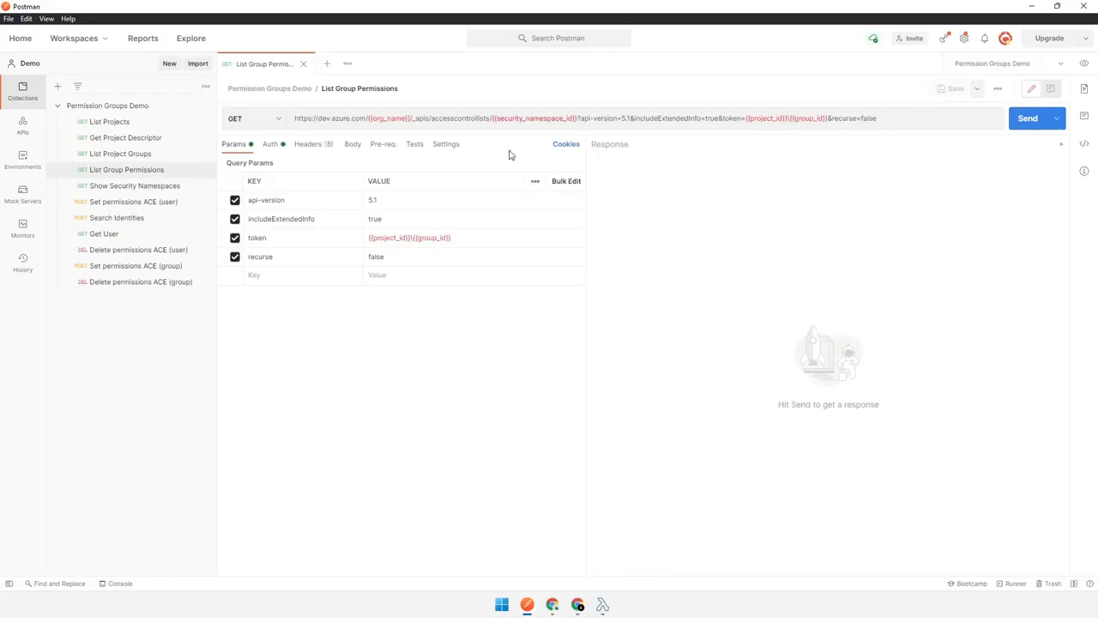
{"action": "mouse_move", "coordinate": [513, 119]}
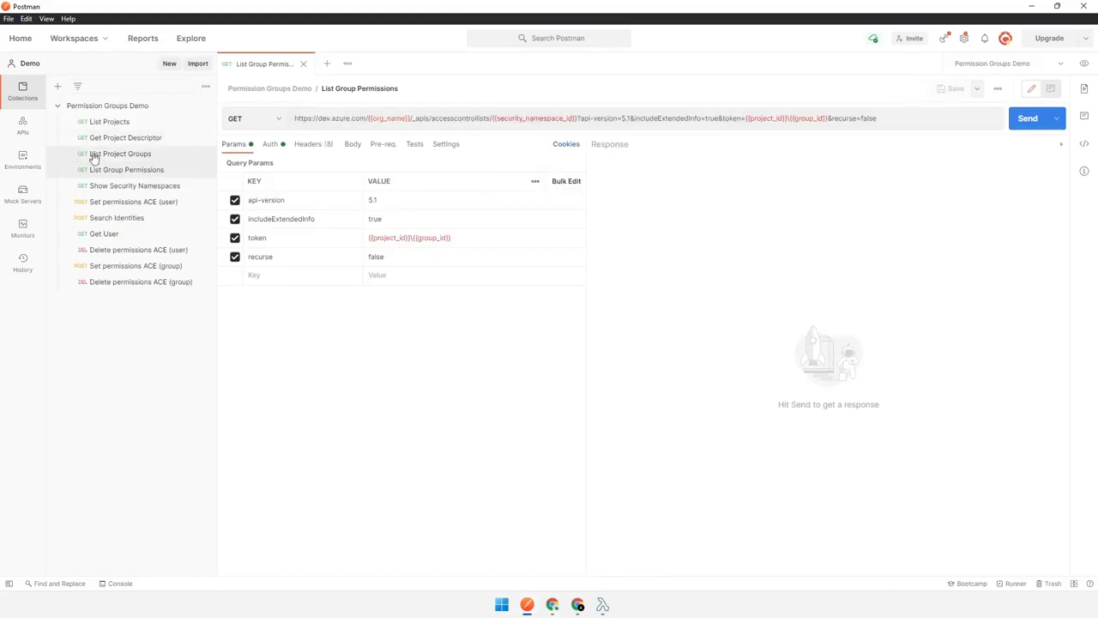
{"action": "left_click", "coordinate": [106, 186]}
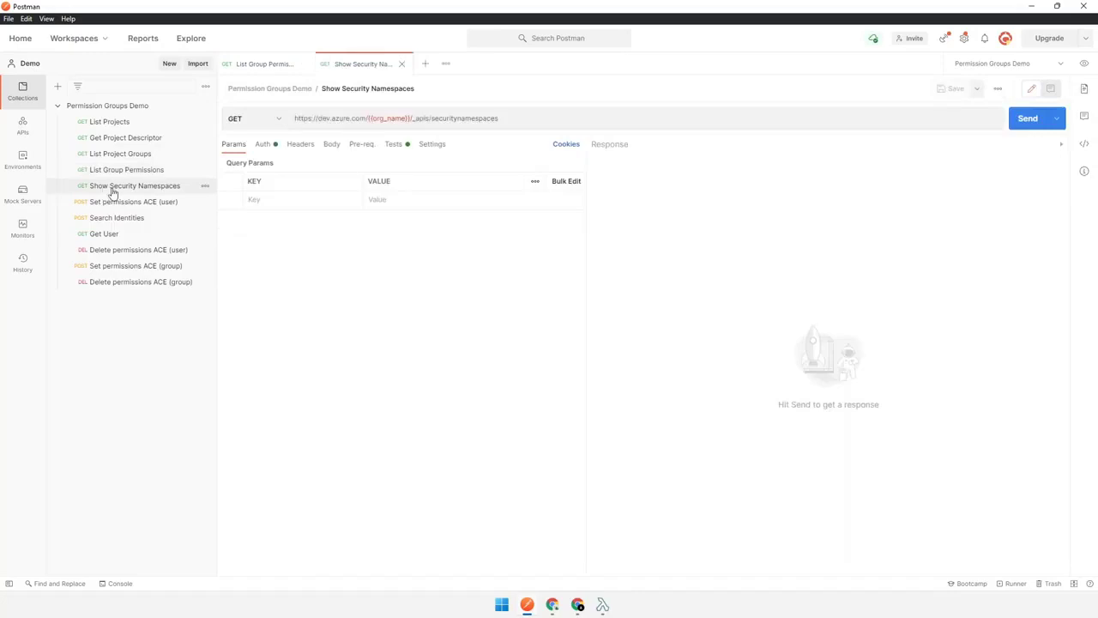
{"action": "left_click", "coordinate": [1026, 119]}
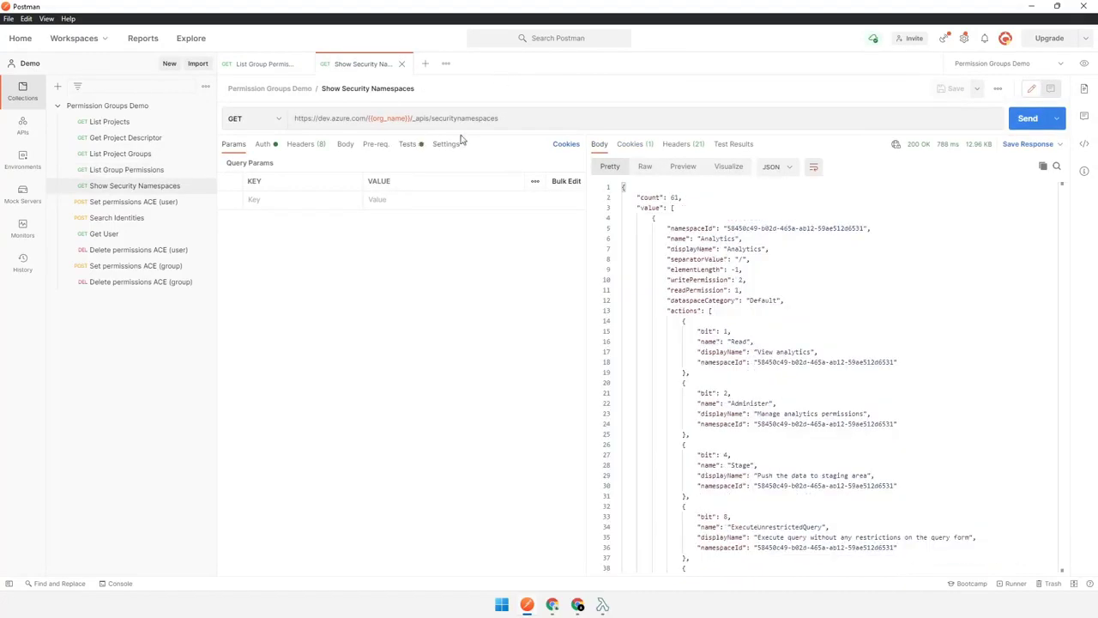
Find the Identity namespace in the Show Security Namespaces response and copy its namespaceId.
{"action": "left_click", "coordinate": [795, 209]}
{"action": "key", "text": "ctrl+f"}
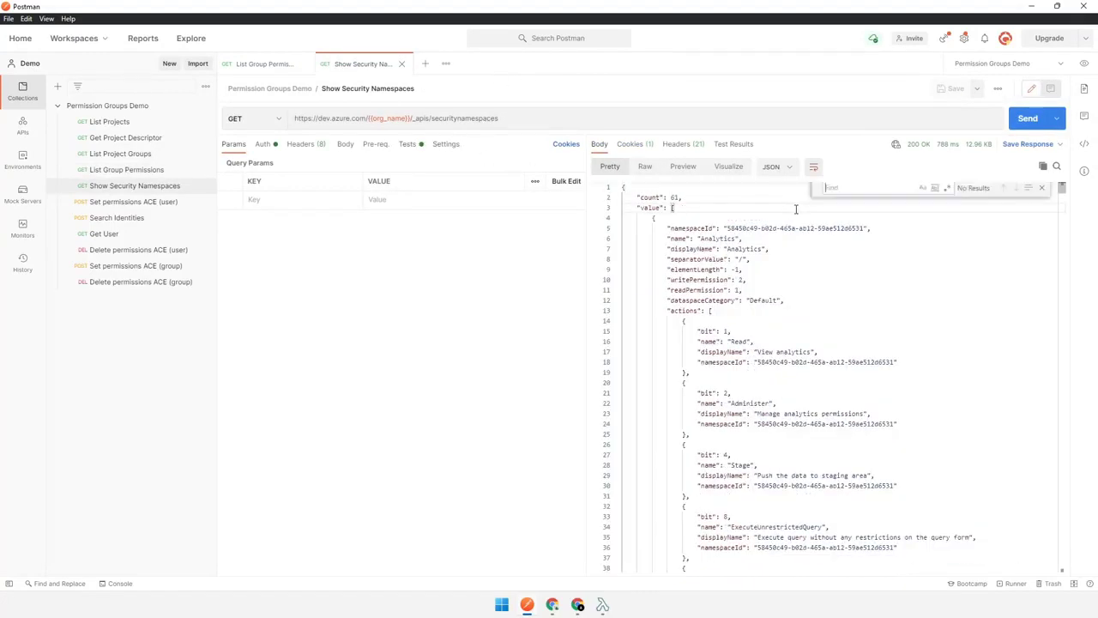
{"action": "type", "text": "identiy"}
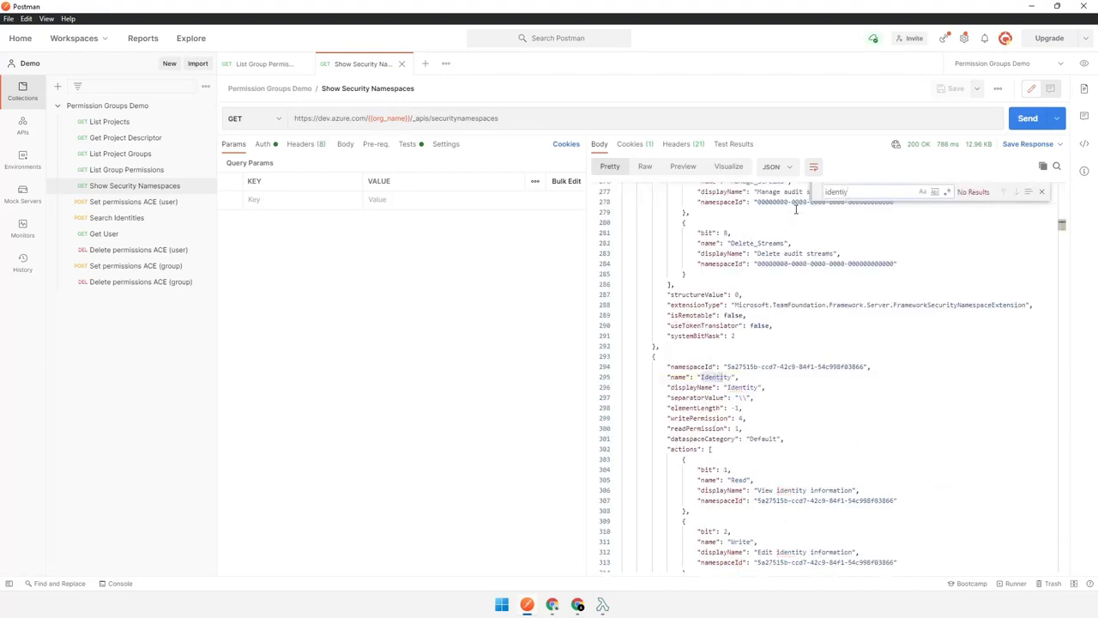
{"action": "left_click_drag", "start_coordinate": [727, 366], "coordinate": [863, 366]}
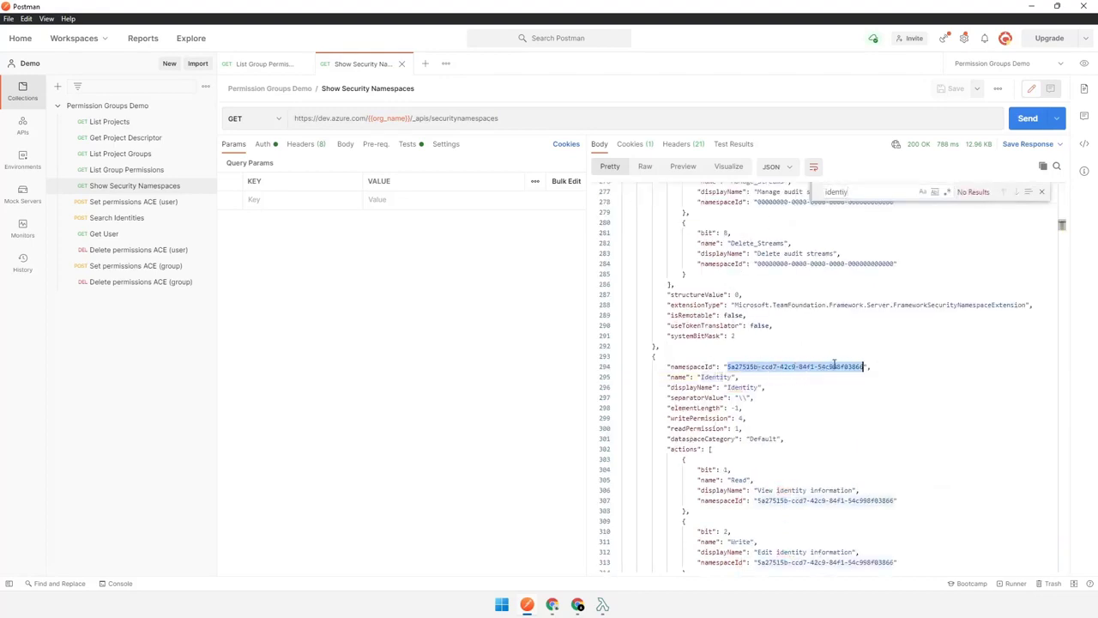
Close Show Security Namespaces and set the environment's security_namespace_id current value to 5a27515b-ccd7-42c9-84f1-54c998f03866.
{"action": "left_click", "coordinate": [402, 64]}
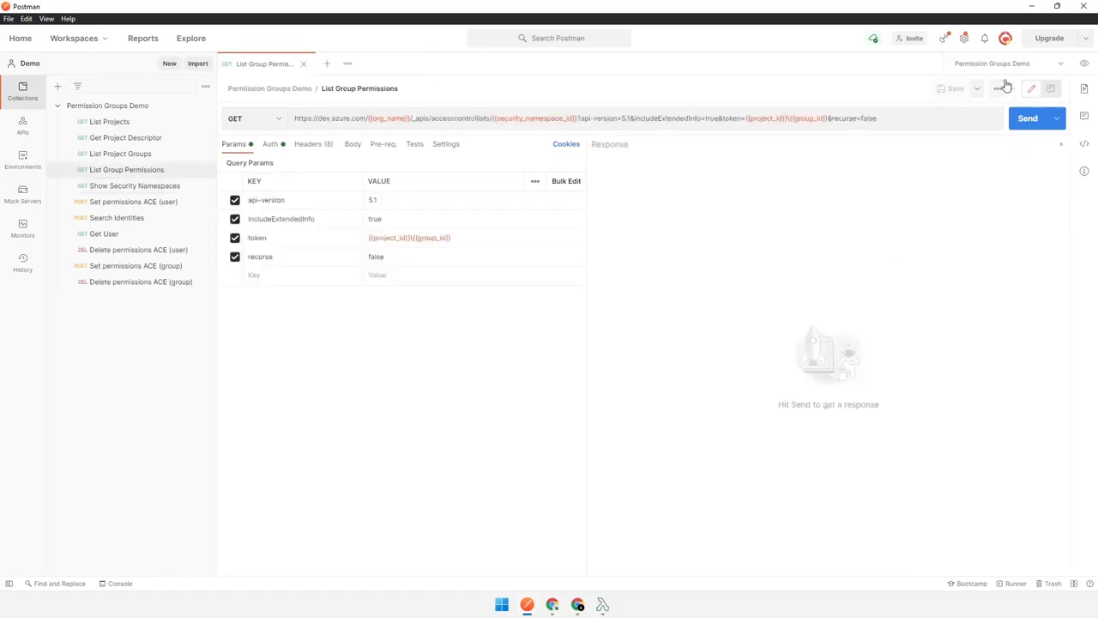
{"action": "left_click", "coordinate": [1084, 68]}
{"action": "scroll", "coordinate": [998, 196], "scroll_direction": "down", "scroll_amount": 3}
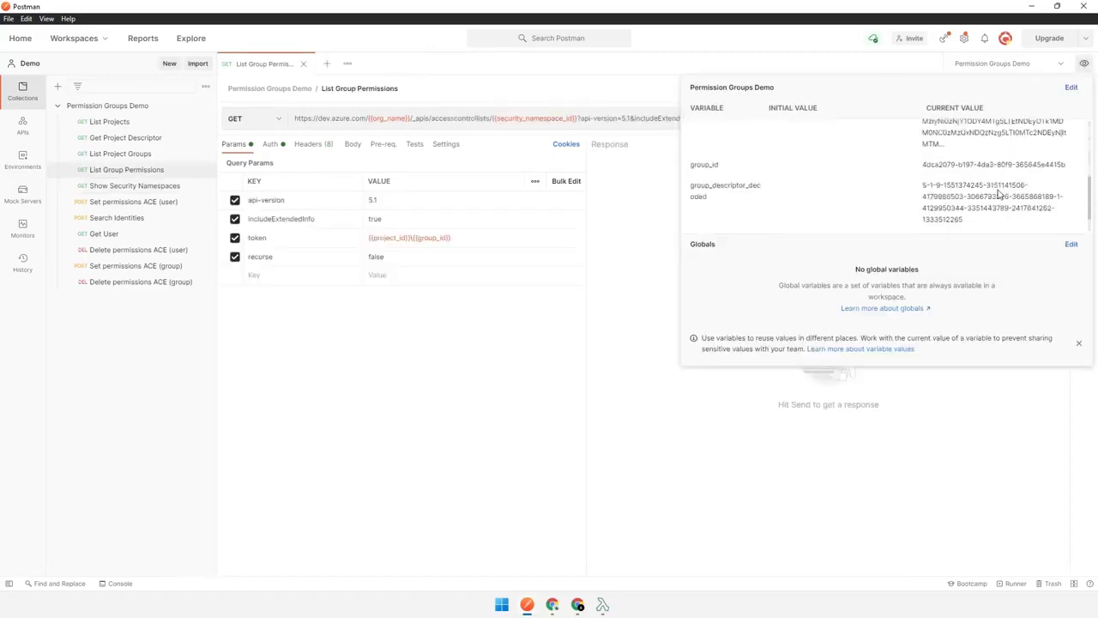
{"action": "left_click", "coordinate": [1072, 217]}
{"action": "key", "text": "ctrl+a"}
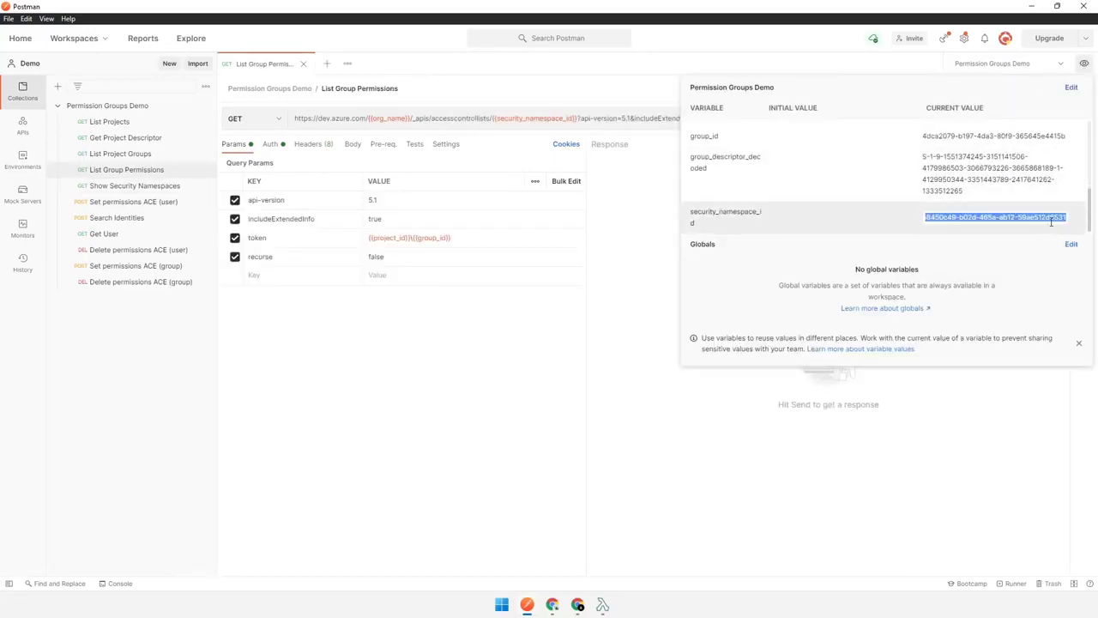
{"action": "type", "text": "5e27515b-ccd7-42c9-84f1-54c998f08668"}
{"action": "key", "text": "Return"}
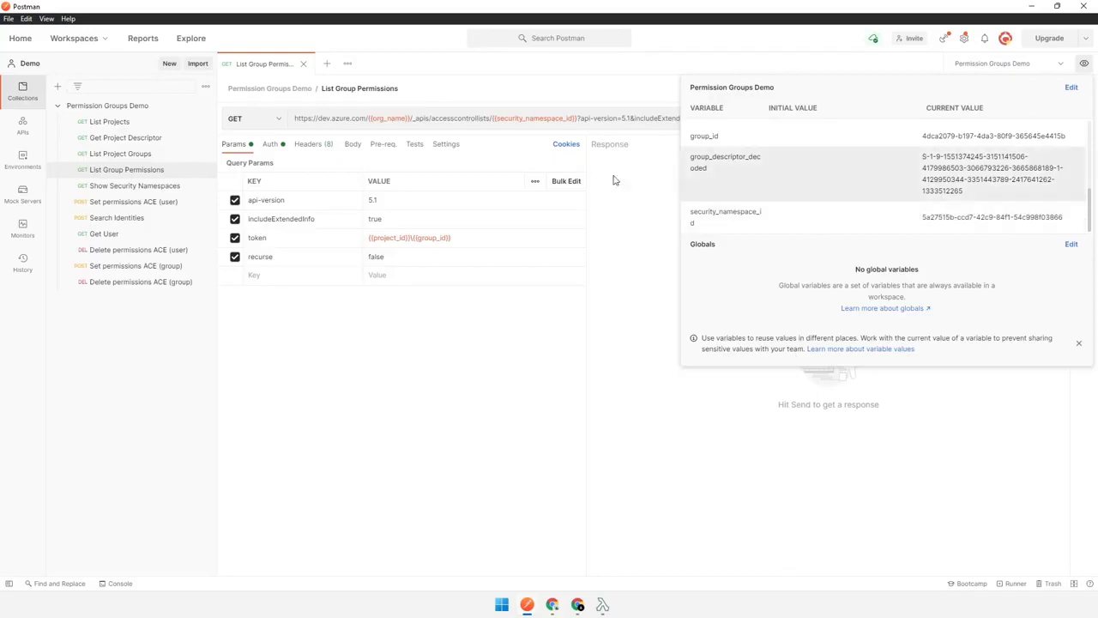
Check the project_id and group_id variables in the token parameter, run List Group Permissions, and review the allow values in its response.
{"action": "left_click", "coordinate": [421, 293]}
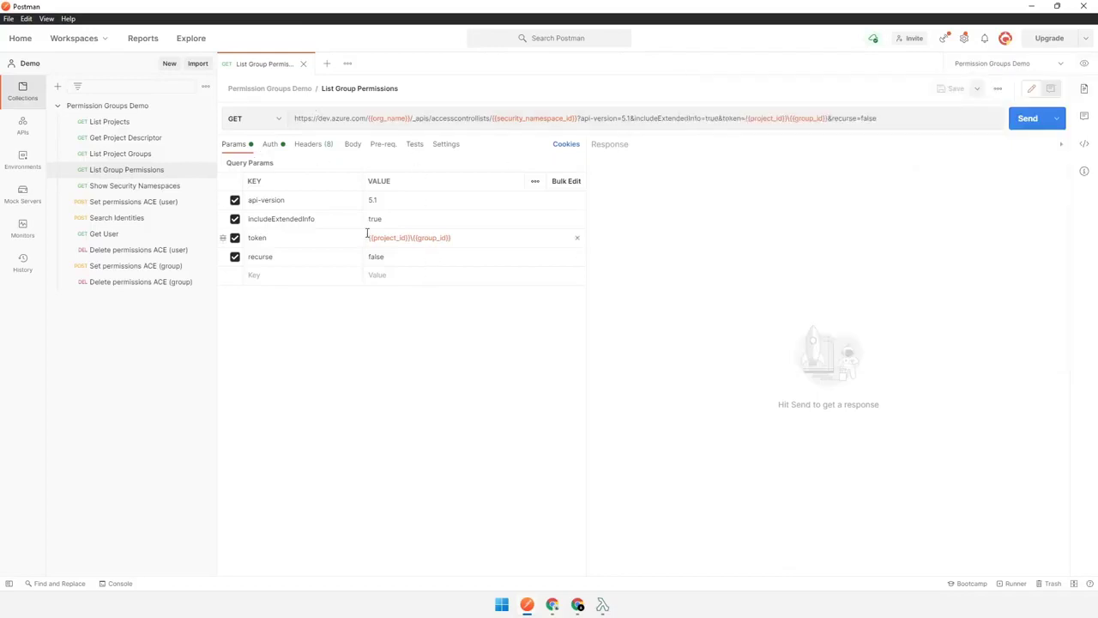
{"action": "mouse_move", "coordinate": [383, 238]}
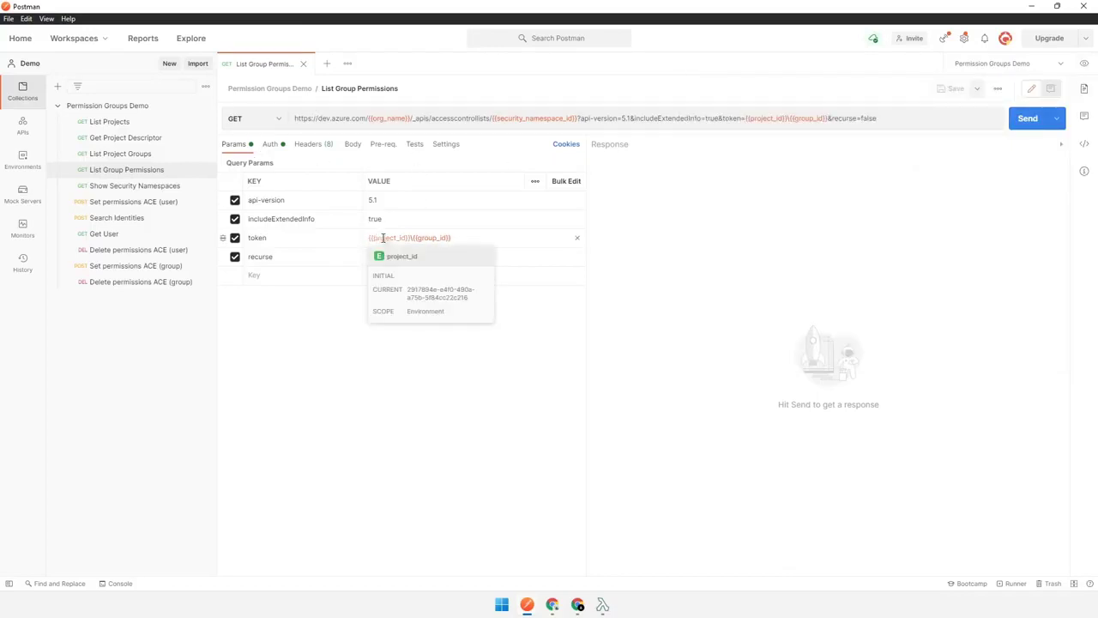
{"action": "mouse_move", "coordinate": [432, 237]}
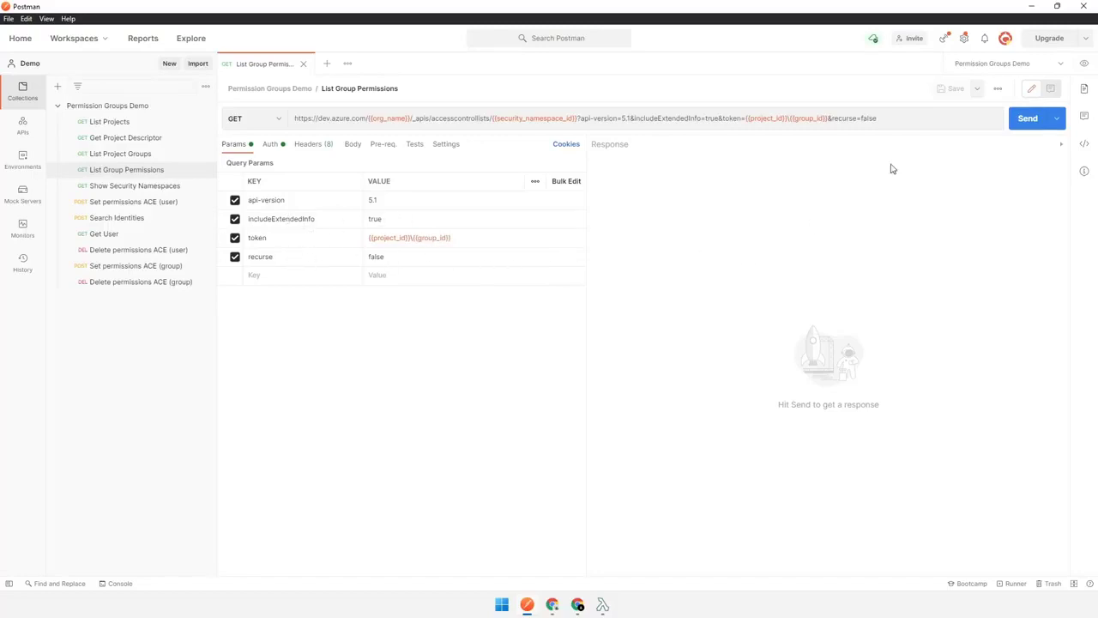
{"action": "left_click", "coordinate": [1025, 119]}
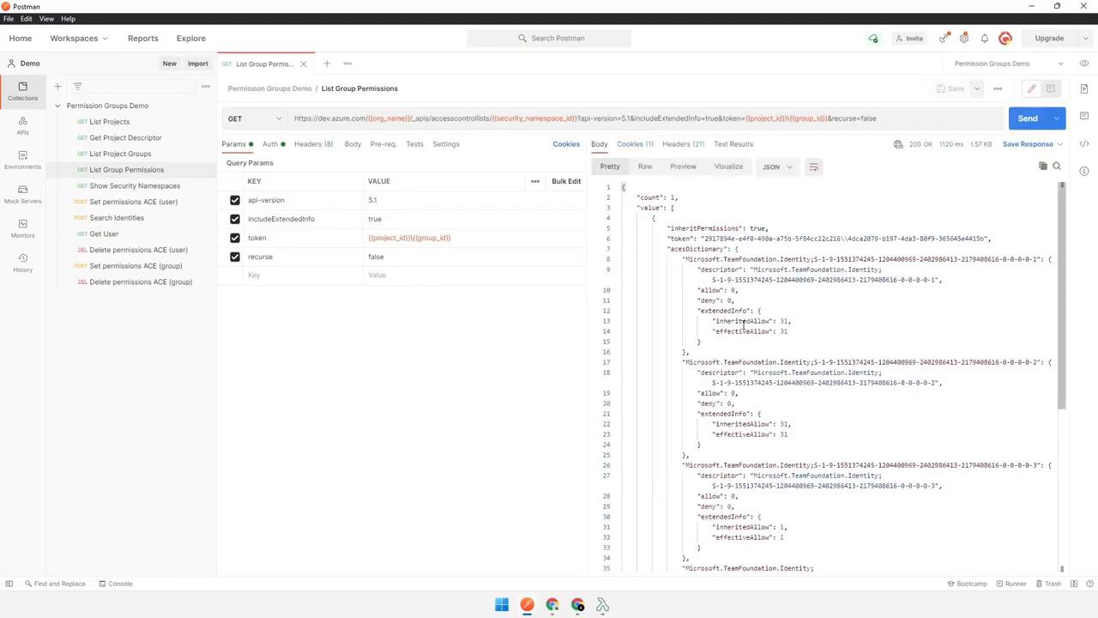
{"action": "scroll", "coordinate": [741, 307], "scroll_direction": "down", "scroll_amount": 5}
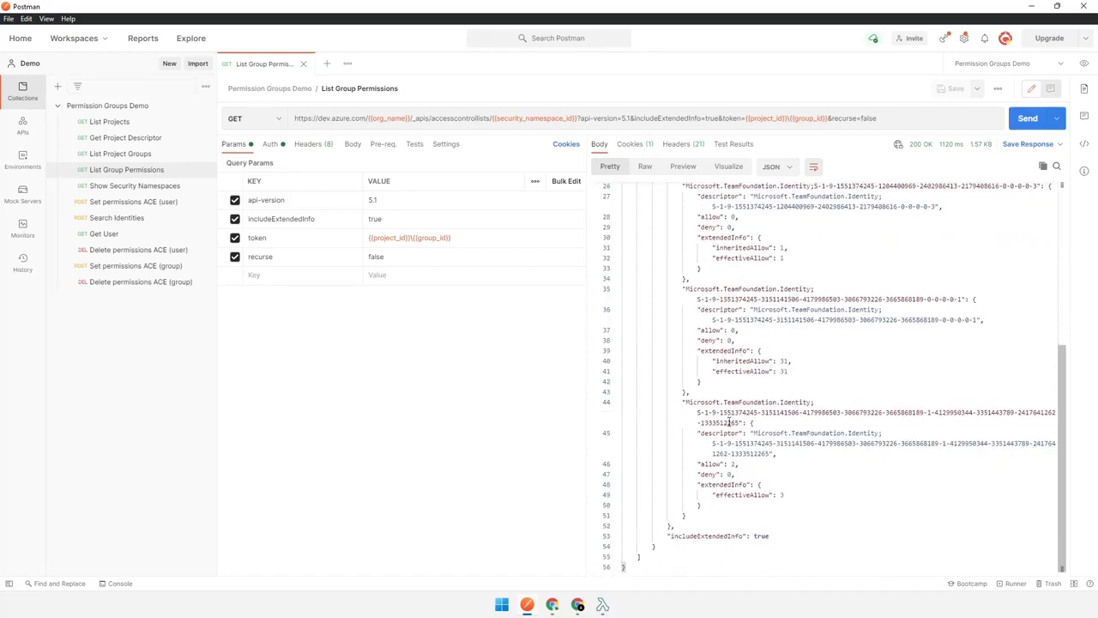
{"action": "double_click", "coordinate": [783, 361]}
Examine the request body of Set permissions ACE (user), including inheritPermissions, the ClaimsIdentity descriptor prefix and the user_claim_identity variable.
{"action": "left_click", "coordinate": [134, 202]}
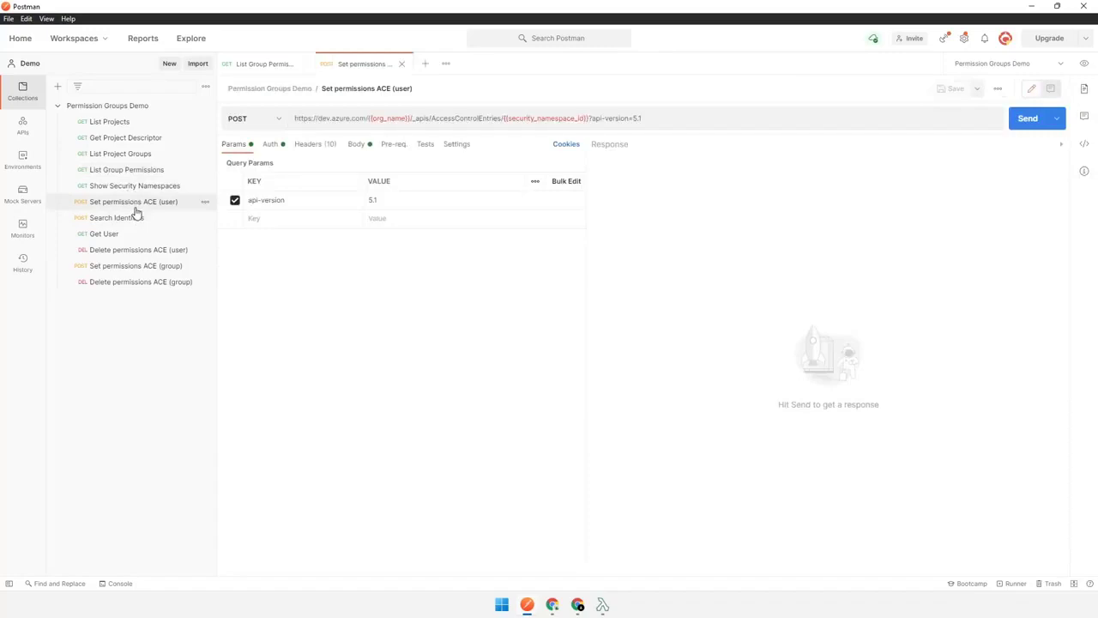
{"action": "left_click", "coordinate": [355, 145]}
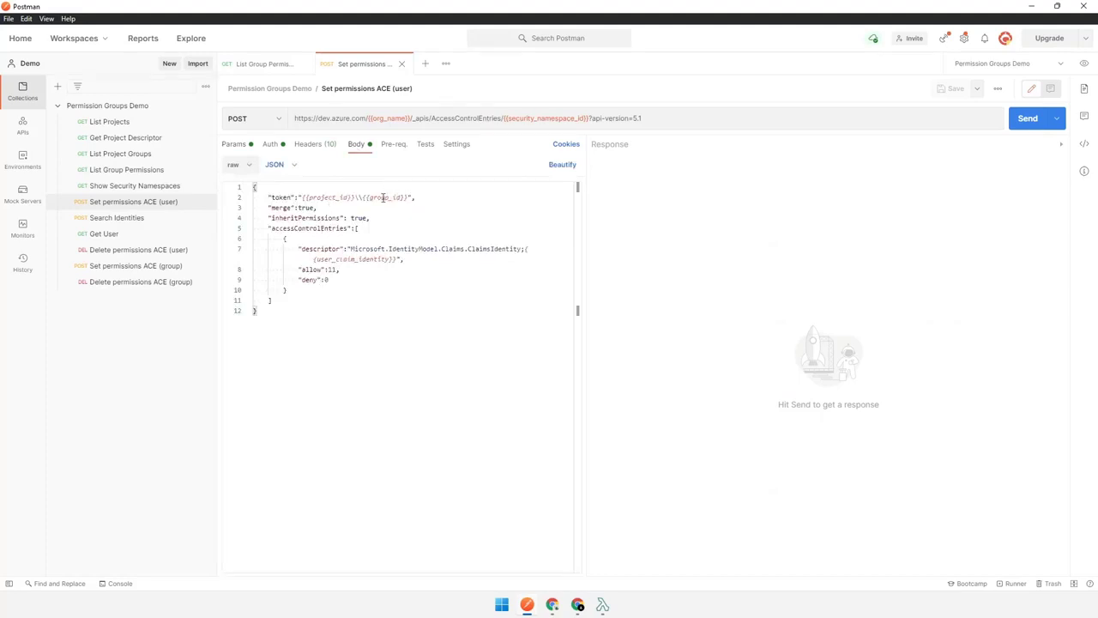
{"action": "left_click_drag", "start_coordinate": [269, 210], "coordinate": [370, 218]}
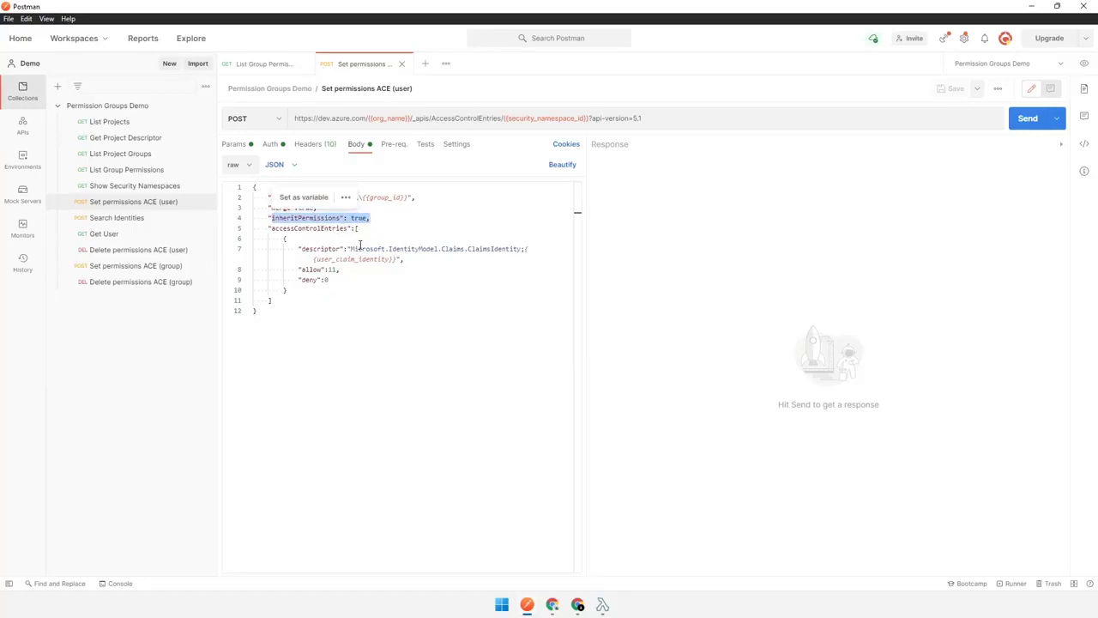
{"action": "left_click_drag", "start_coordinate": [350, 249], "coordinate": [521, 248]}
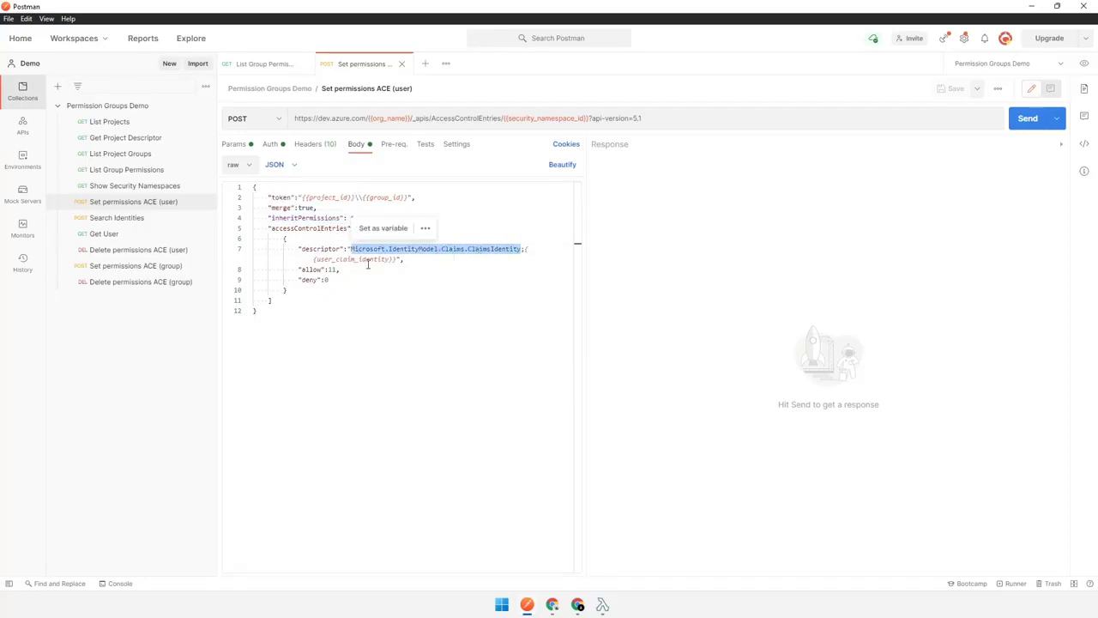
{"action": "left_click", "coordinate": [339, 259]}
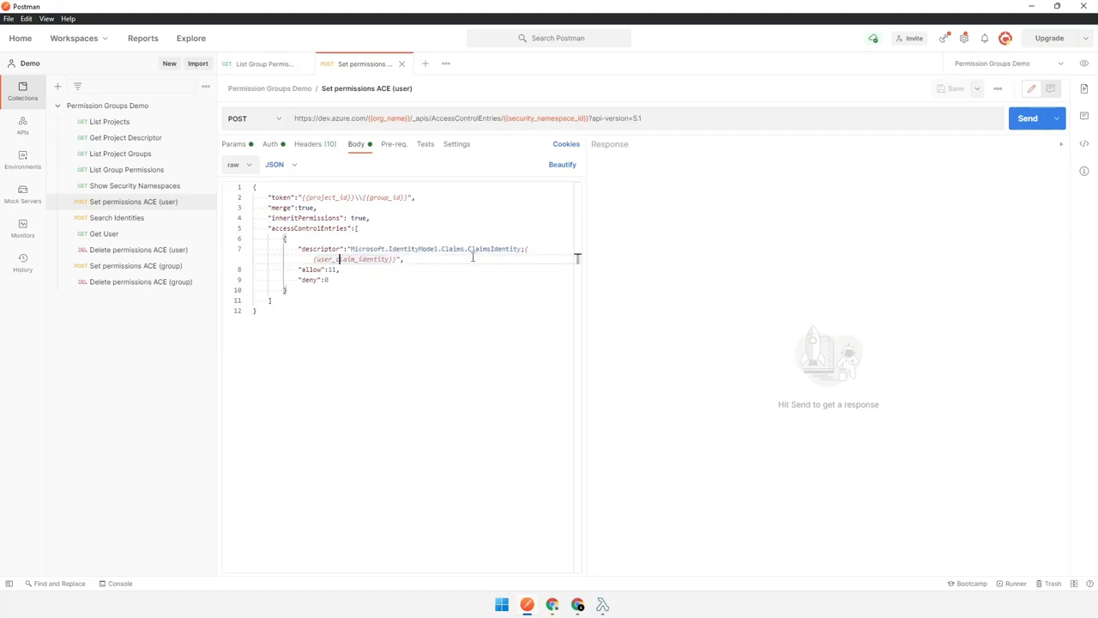
Run Search Identities with the target user's name as the query, restore the original query, and locate the returned subjectDescriptor.
{"action": "left_click", "coordinate": [129, 220]}
{"action": "left_click", "coordinate": [354, 145]}
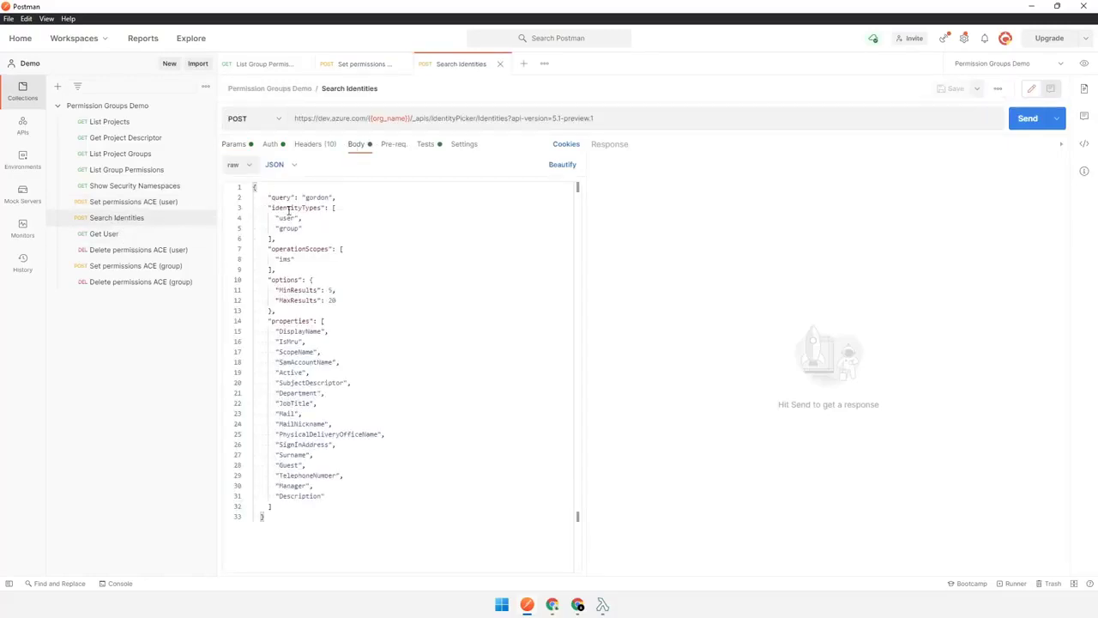
{"action": "double_click", "coordinate": [316, 199]}
{"action": "type", "text": "dan"}
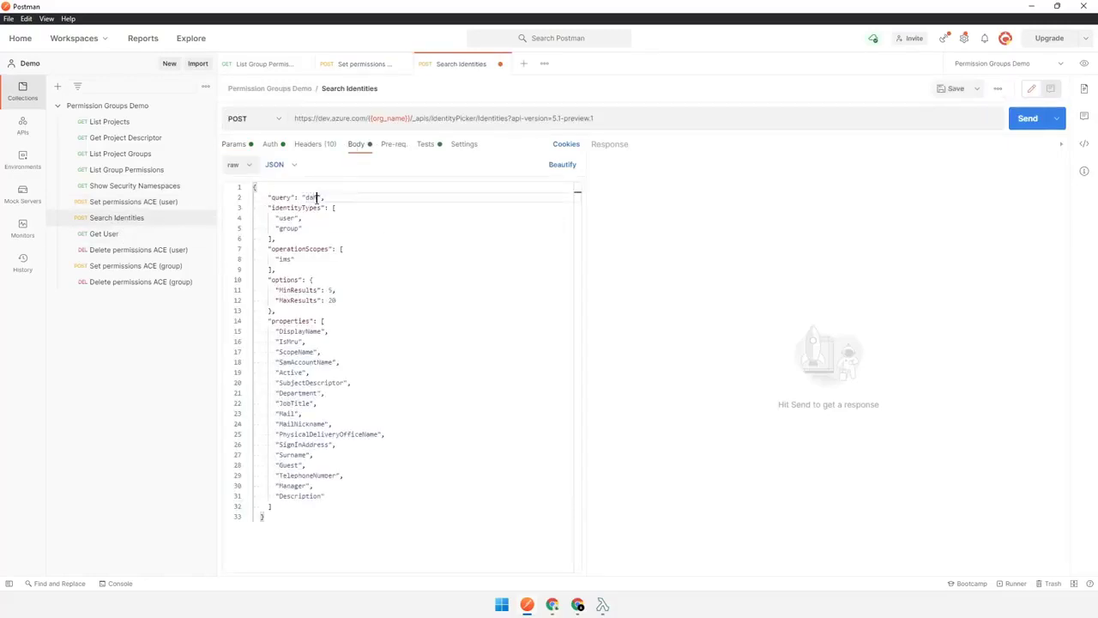
{"action": "type", "text": "iel"}
{"action": "key", "text": "ctrl+Return"}
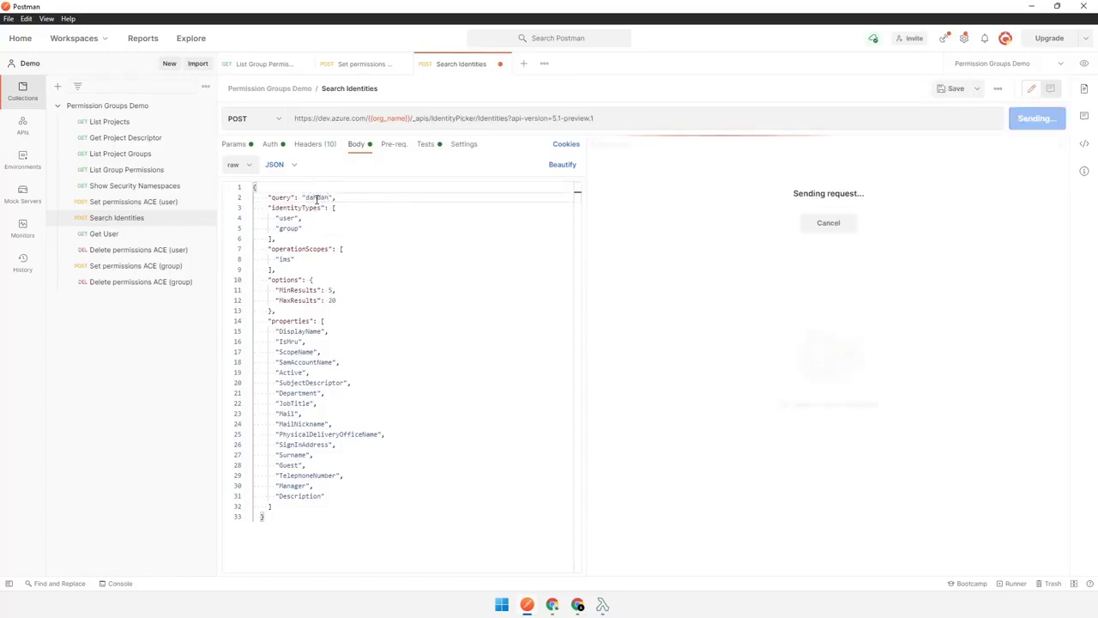
{"action": "key", "text": "ctrl+z"}
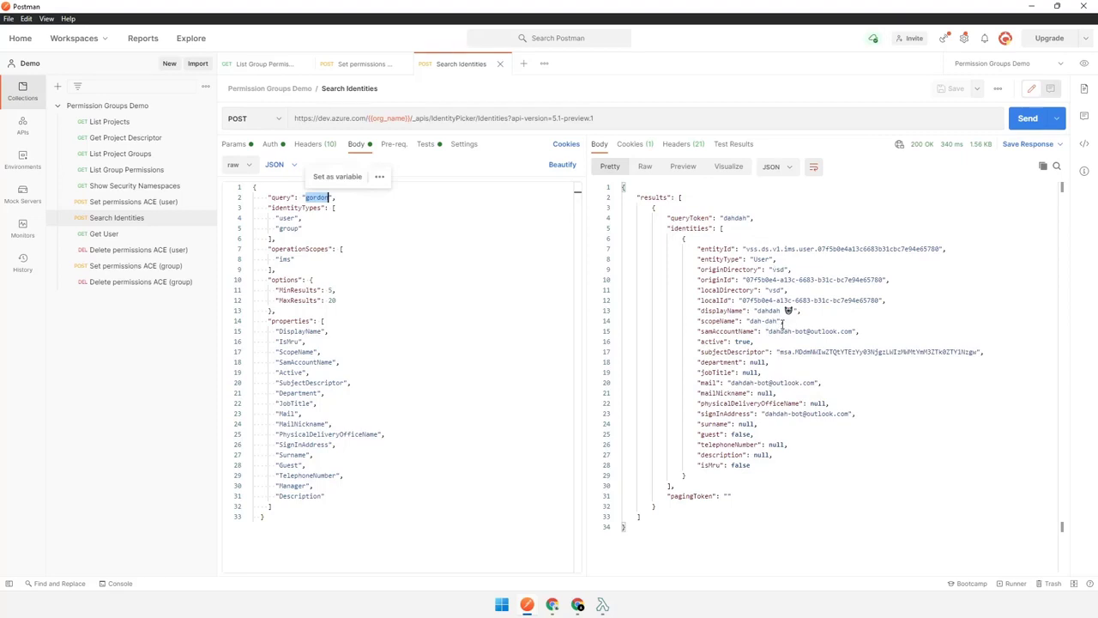
{"action": "double_click", "coordinate": [735, 351]}
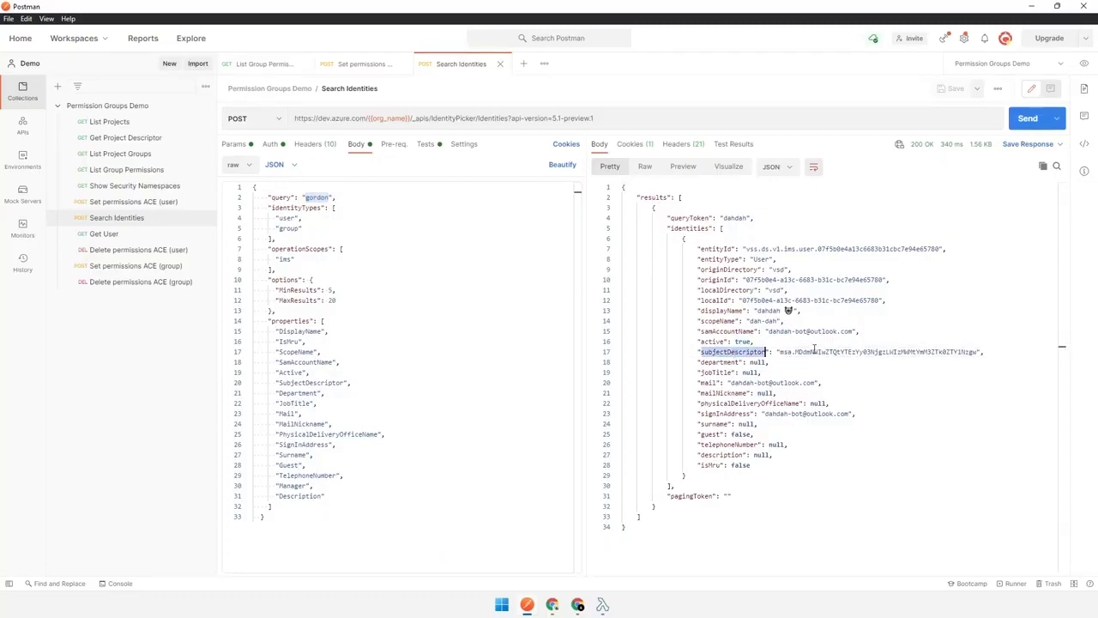
Run the Get User request for the stored user_descriptor and select the originId value in the response.
{"action": "left_click", "coordinate": [104, 233]}
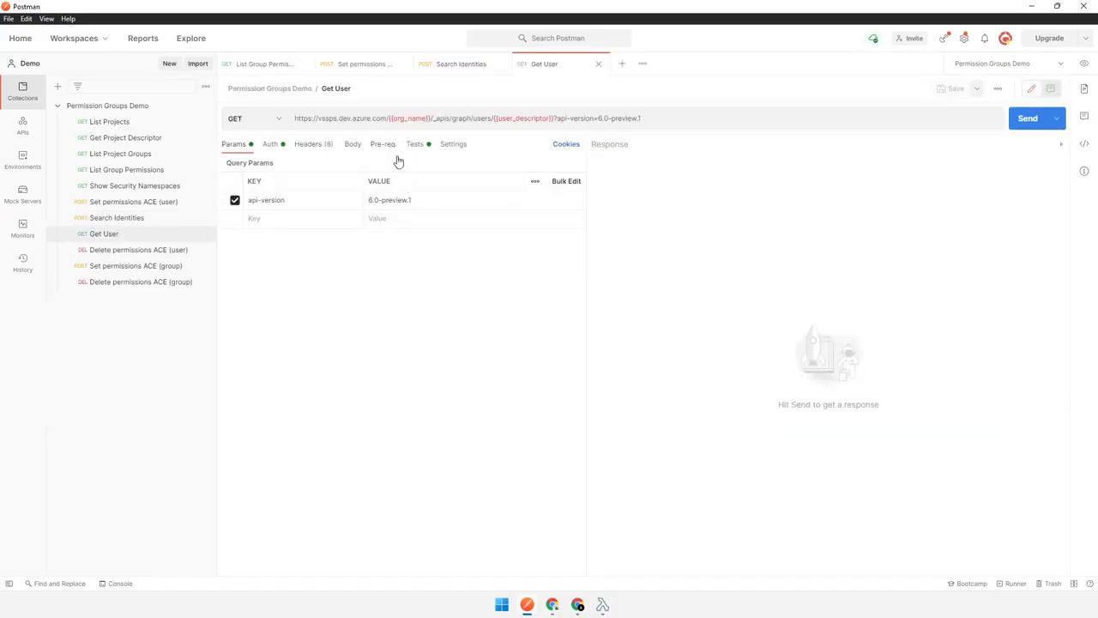
{"action": "left_click", "coordinate": [1026, 118]}
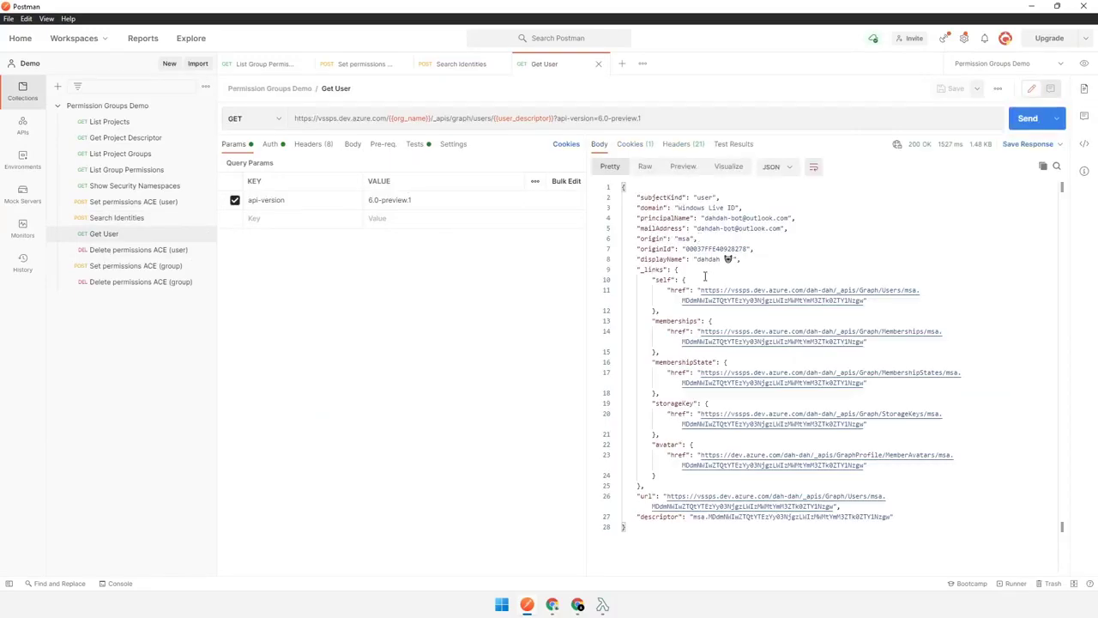
{"action": "double_click", "coordinate": [696, 249]}
Switch to LINQPad and review the Descriptors class comments on claims identity formats for Microsoft account and Azure Active Directory users.
{"action": "left_click", "coordinate": [602, 604]}
{"action": "scroll", "coordinate": [341, 181], "scroll_direction": "down", "scroll_amount": 3}
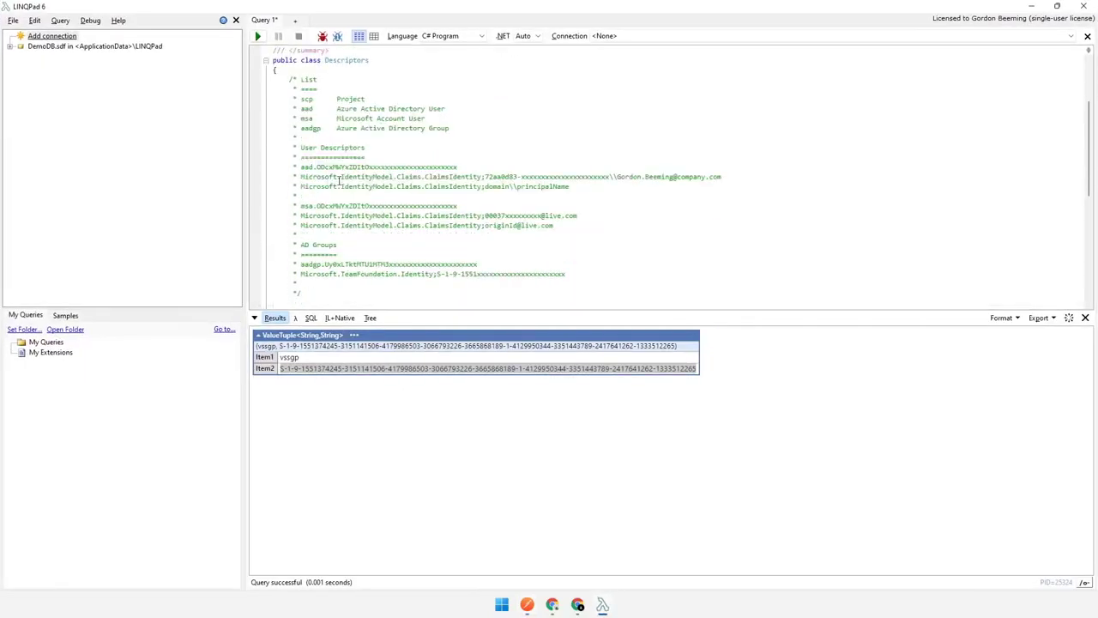
{"action": "left_click_drag", "start_coordinate": [301, 118], "coordinate": [424, 119]}
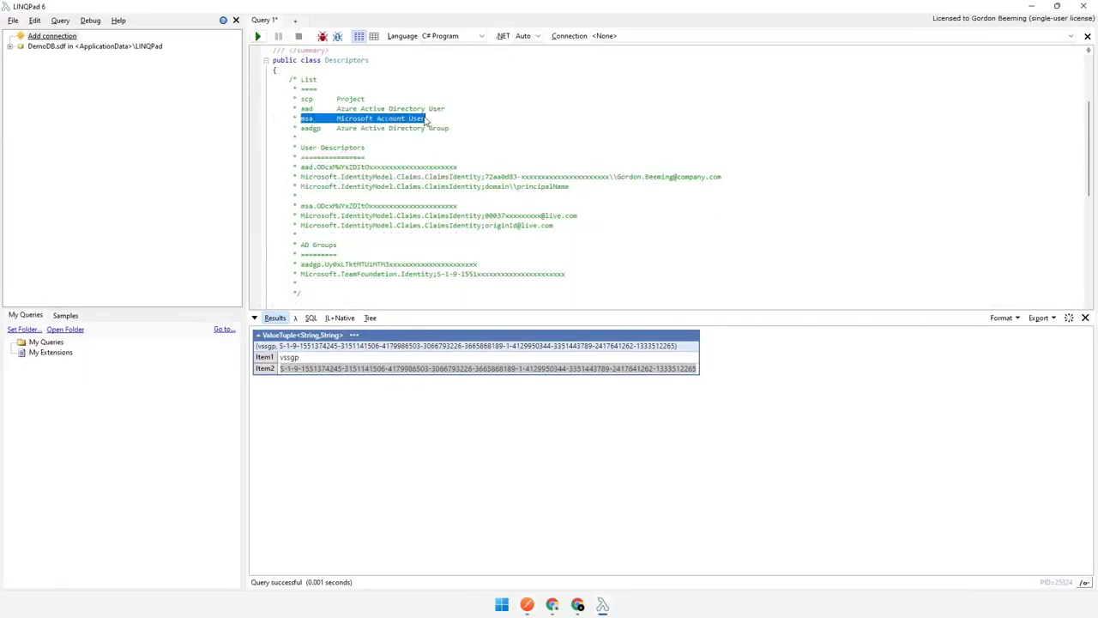
{"action": "double_click", "coordinate": [502, 225]}
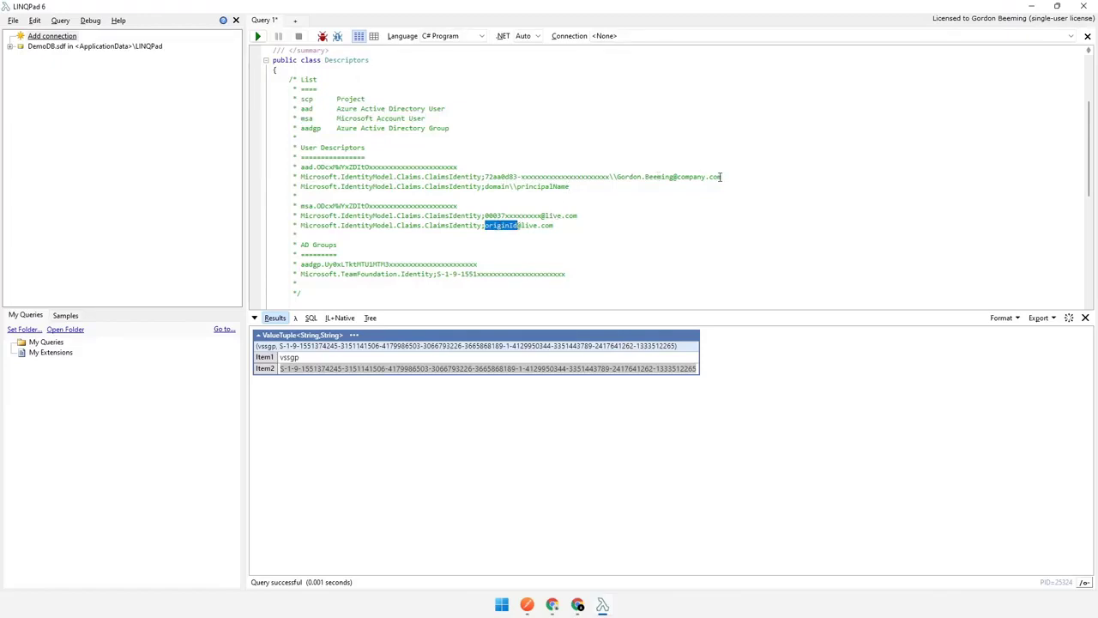
{"action": "double_click", "coordinate": [500, 178]}
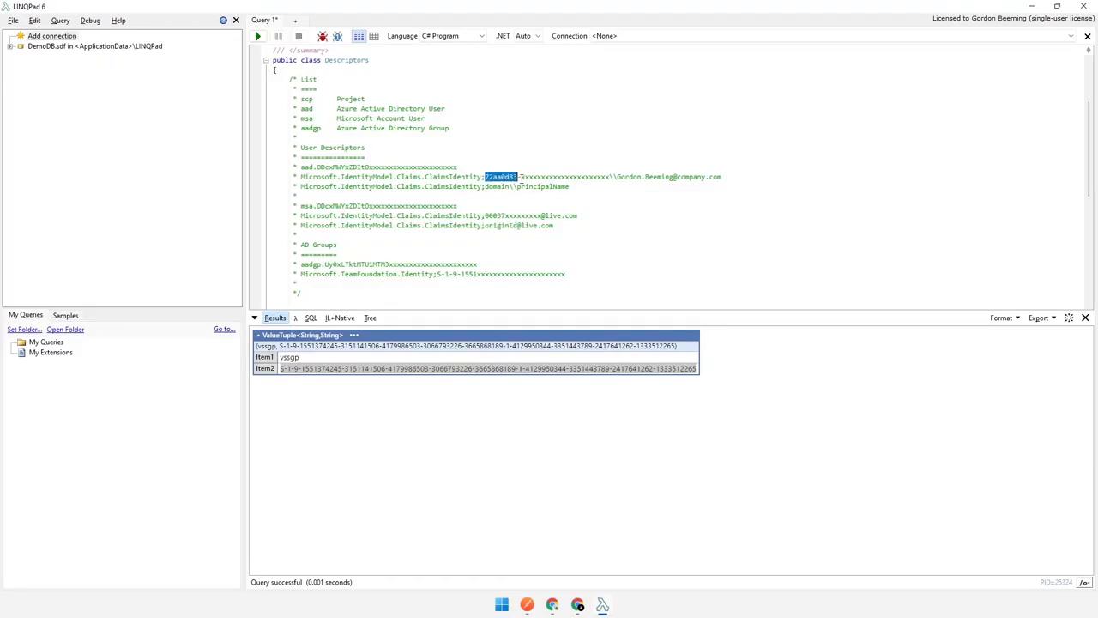
{"action": "left_click_drag", "start_coordinate": [500, 178], "coordinate": [529, 180]}
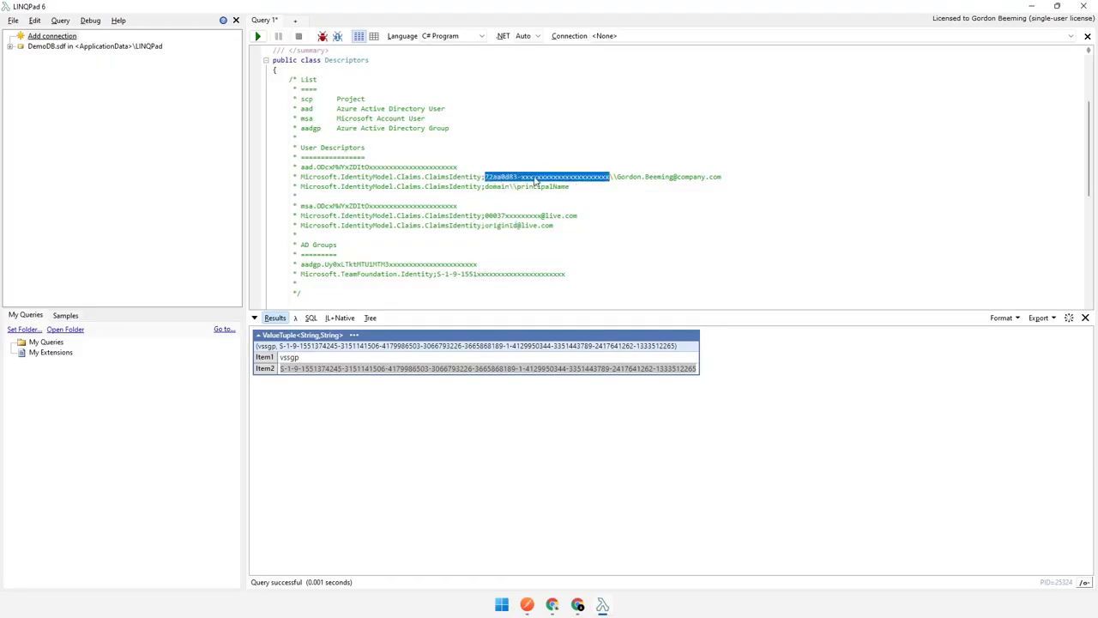
Review the Azure Active Directory claims identity comment, highlighting its sample principal name and the domain\\principalName pattern.
{"action": "double_click", "coordinate": [626, 178]}
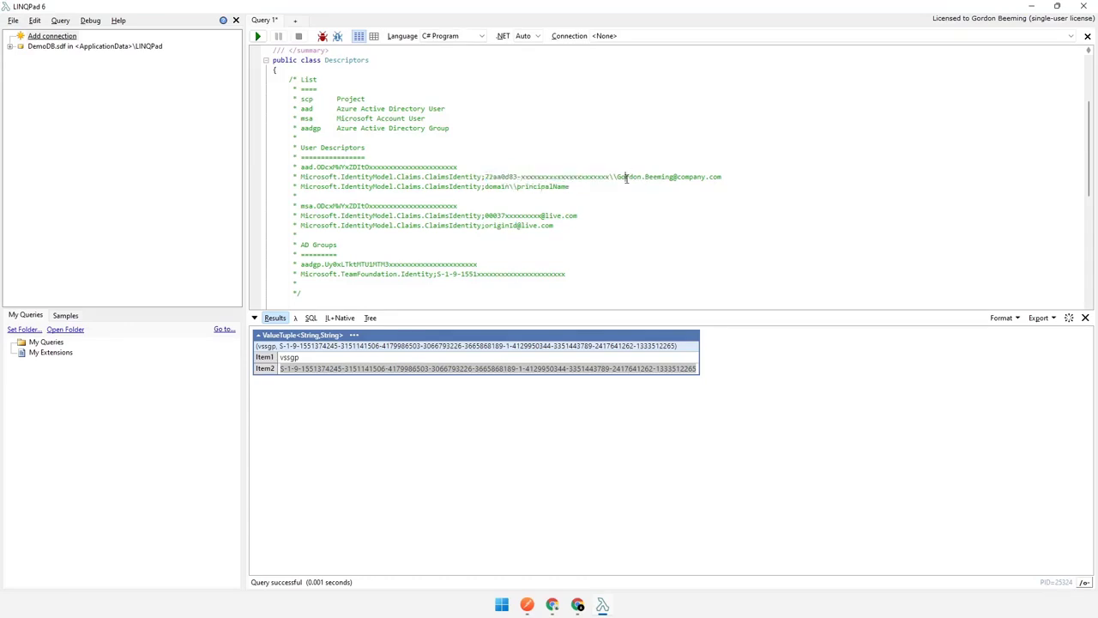
{"action": "left_click_drag", "start_coordinate": [626, 177], "coordinate": [714, 181]}
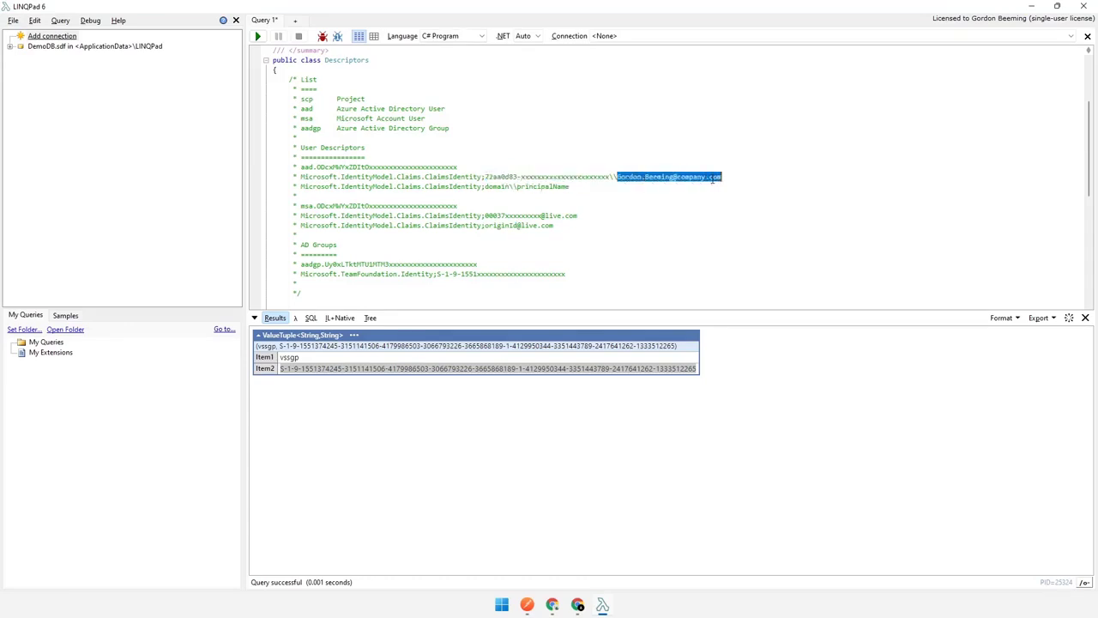
{"action": "double_click", "coordinate": [542, 186]}
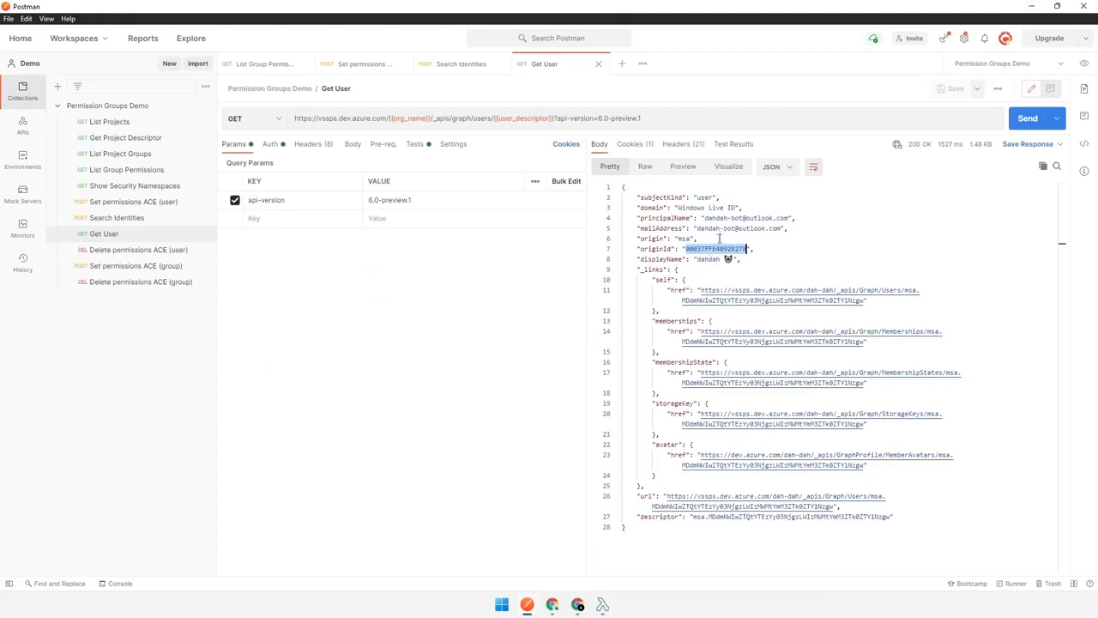
Switch to Postman, view the tests script of Get User, and close the Get User and Search Identities requests.
{"action": "left_click", "coordinate": [414, 144]}
{"action": "middle_click", "coordinate": [552, 66]}
{"action": "middle_click", "coordinate": [473, 69]}
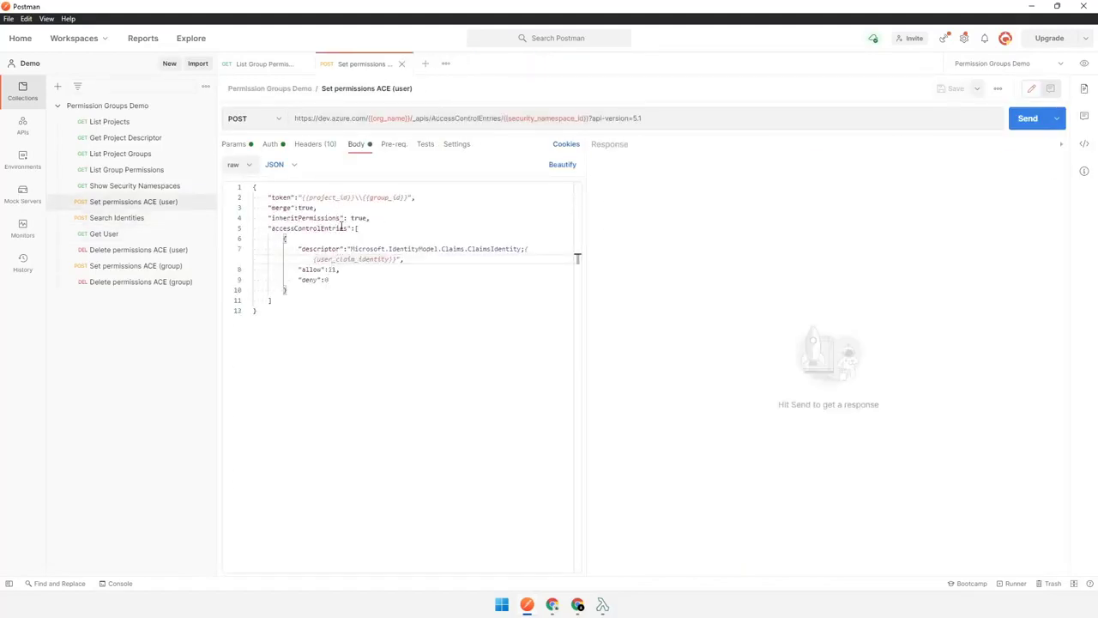
Switch to Azure DevOps, refresh The Group's settings page and check whether members can be added, returning to Postman.
{"action": "left_click", "coordinate": [578, 606]}
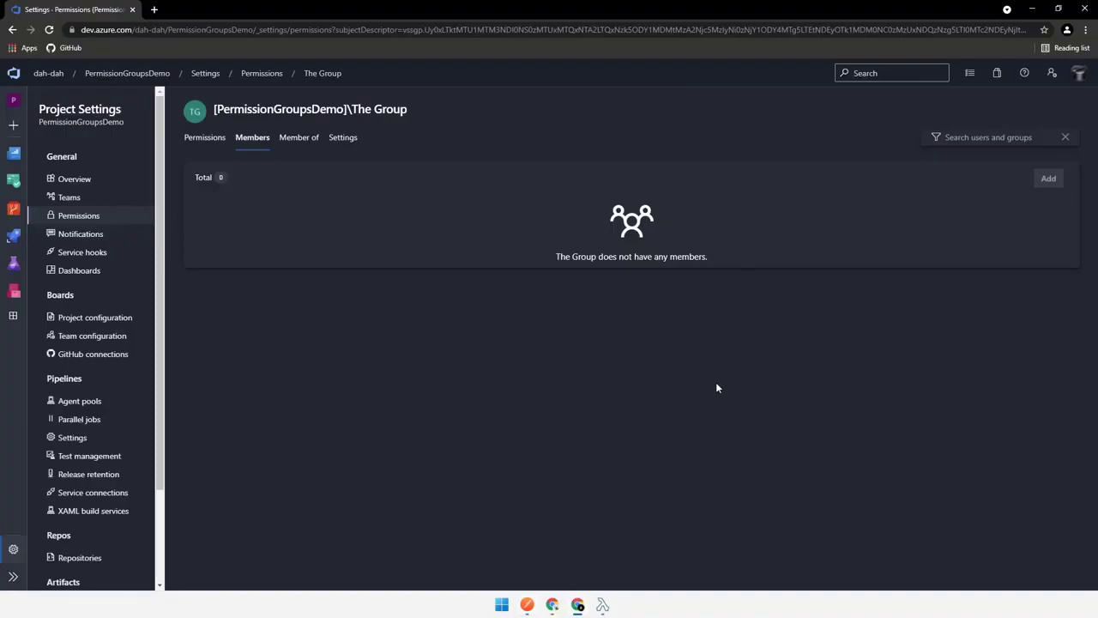
{"action": "key", "text": "F5"}
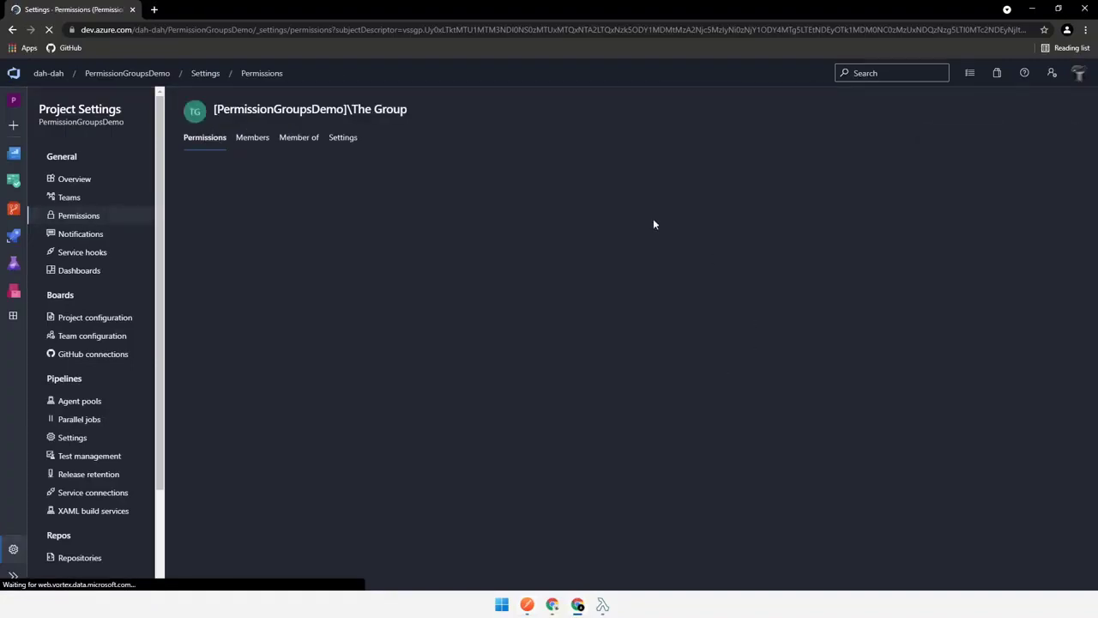
{"action": "left_click", "coordinate": [252, 139]}
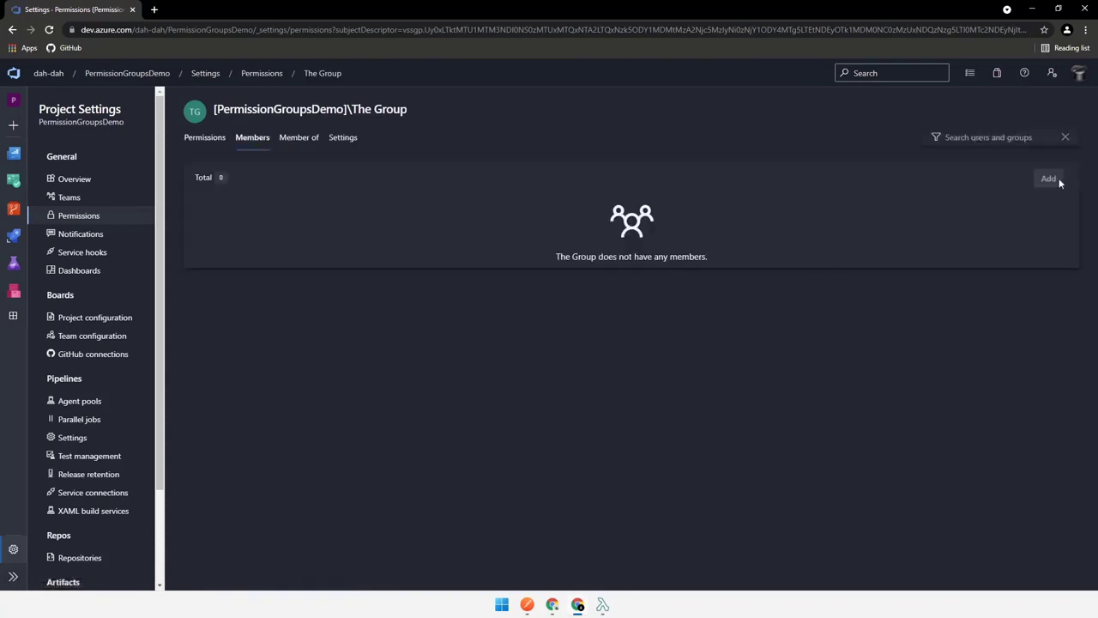
{"action": "left_click", "coordinate": [1032, 8]}
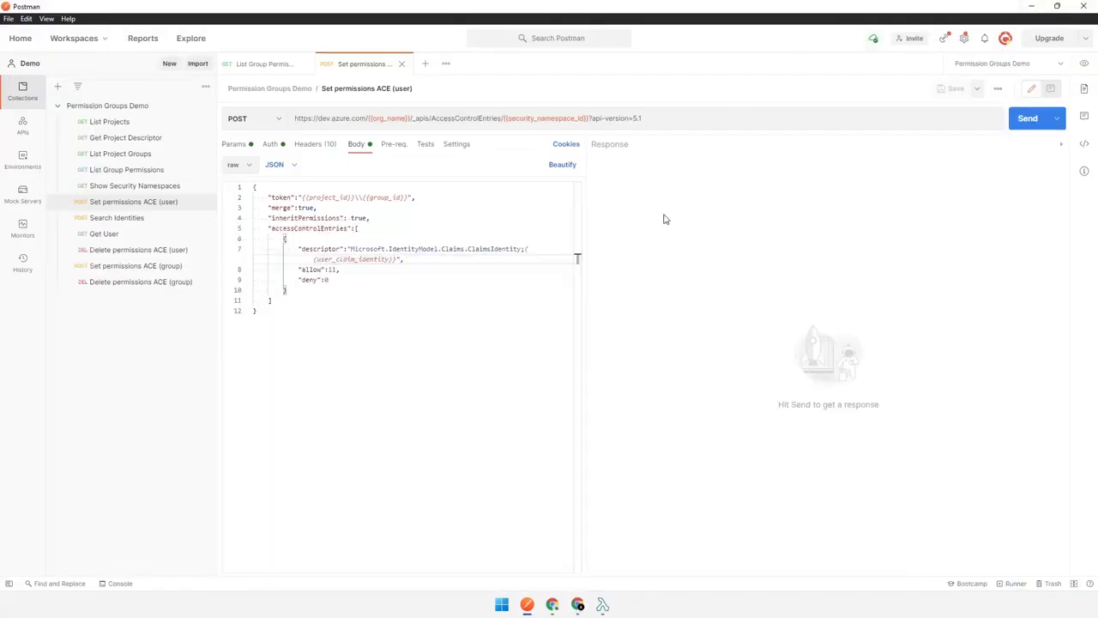
Run the Set permissions ACE (user) request and inspect the descriptor identity and allow value in the response.
{"action": "left_click", "coordinate": [1027, 122]}
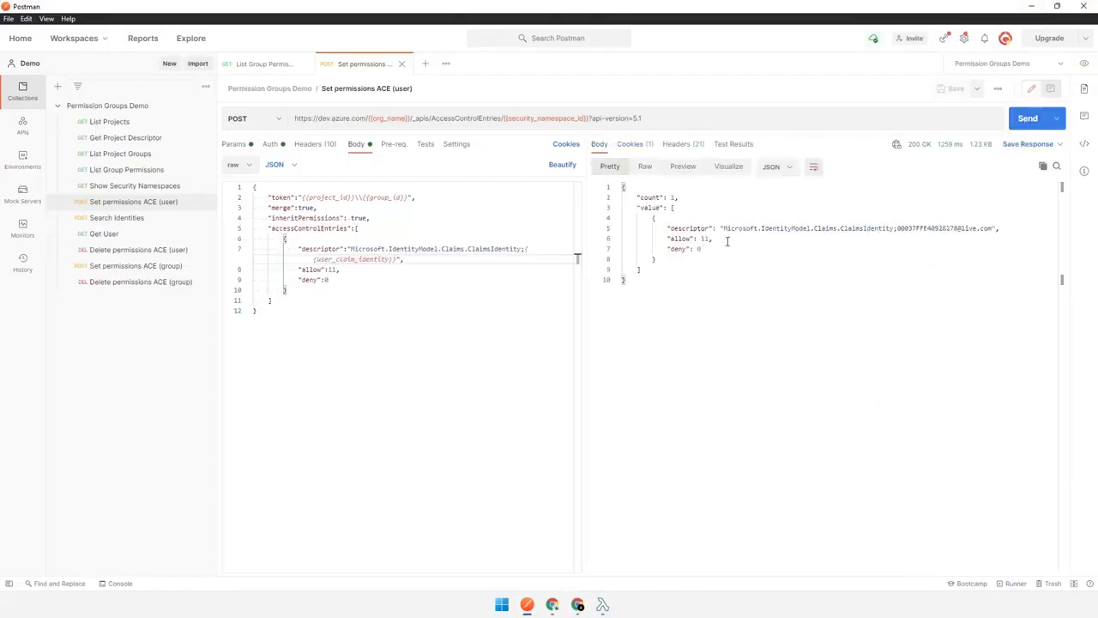
{"action": "left_click_drag", "start_coordinate": [898, 228], "coordinate": [982, 228]}
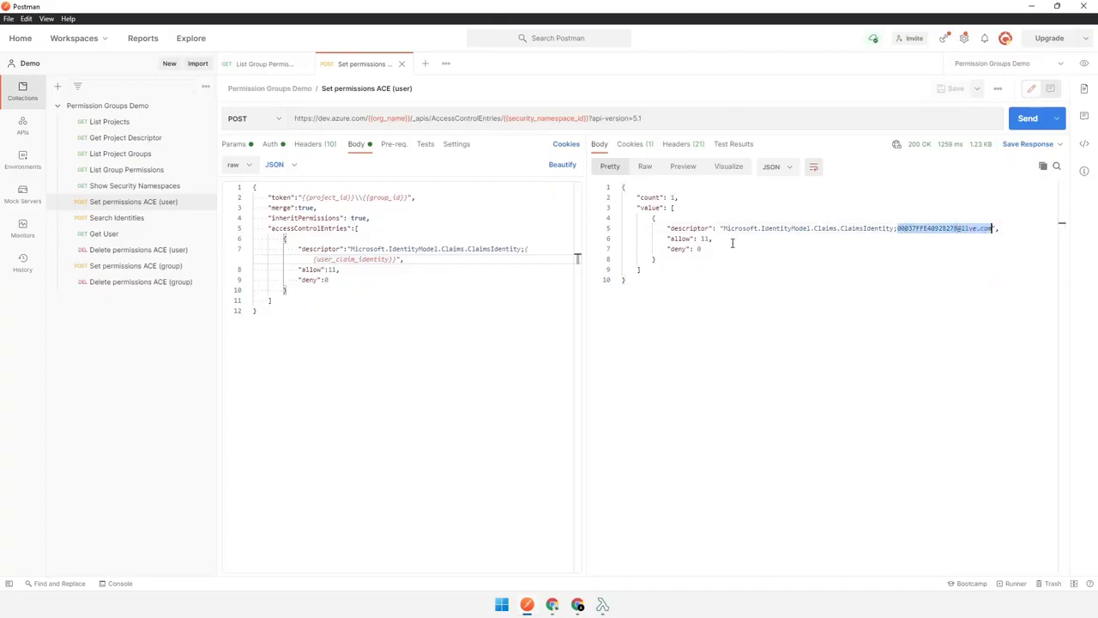
{"action": "left_click_drag", "start_coordinate": [698, 238], "coordinate": [721, 239]}
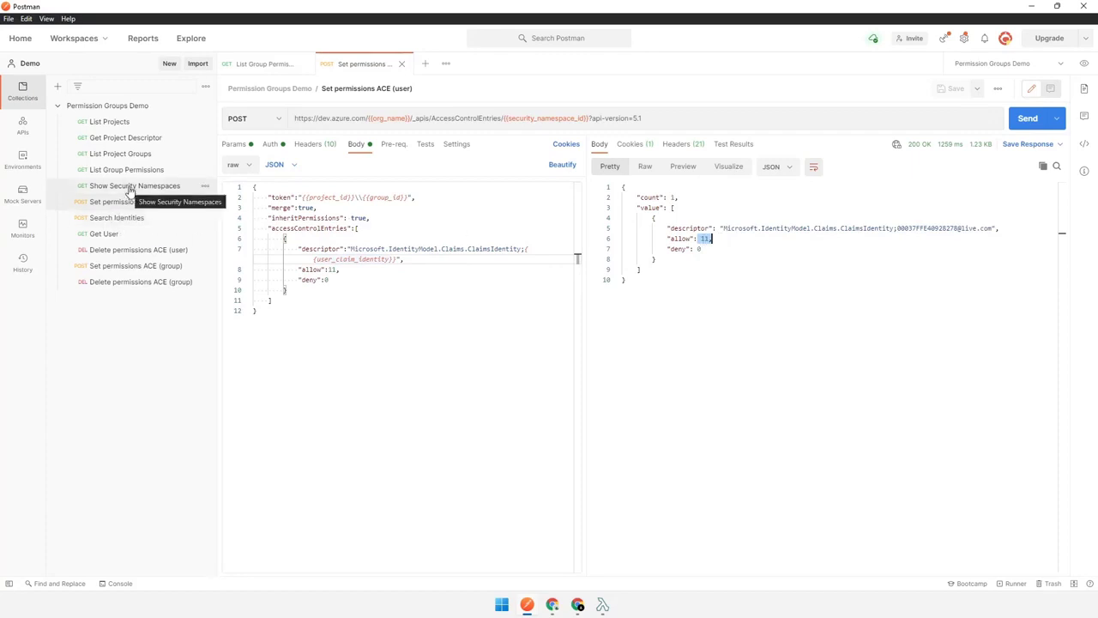
Run Show Security Namespaces and search the response for the Identity namespace and its list of actions.
{"action": "left_click", "coordinate": [130, 187]}
{"action": "left_click", "coordinate": [1043, 117]}
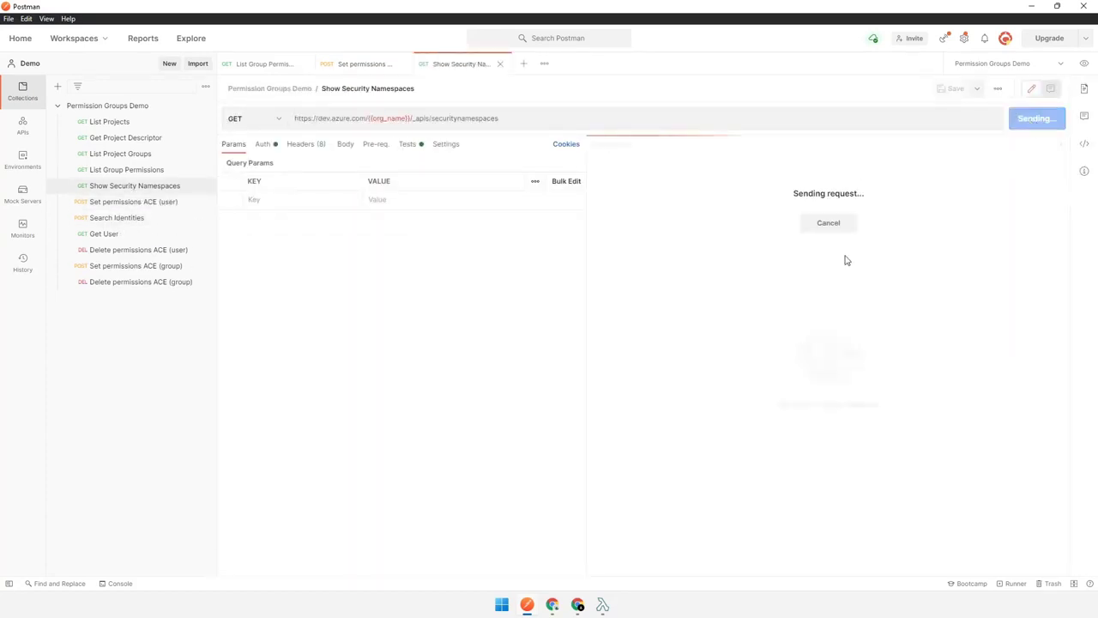
{"action": "left_click", "coordinate": [759, 279]}
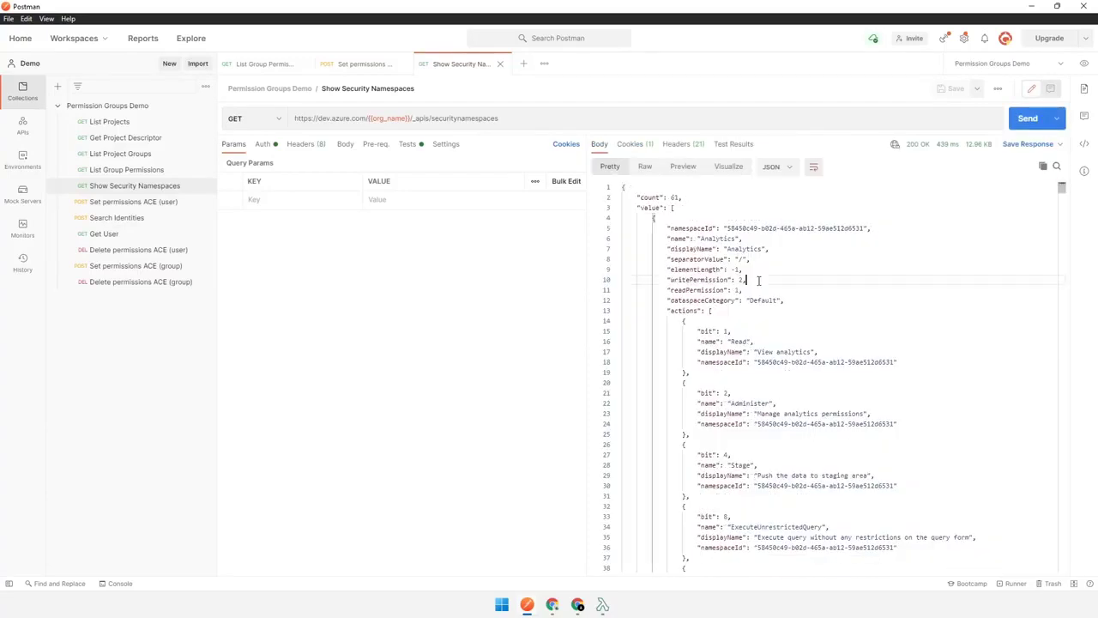
{"action": "key", "text": "ctrl+f"}
{"action": "type", "text": "identiy"}
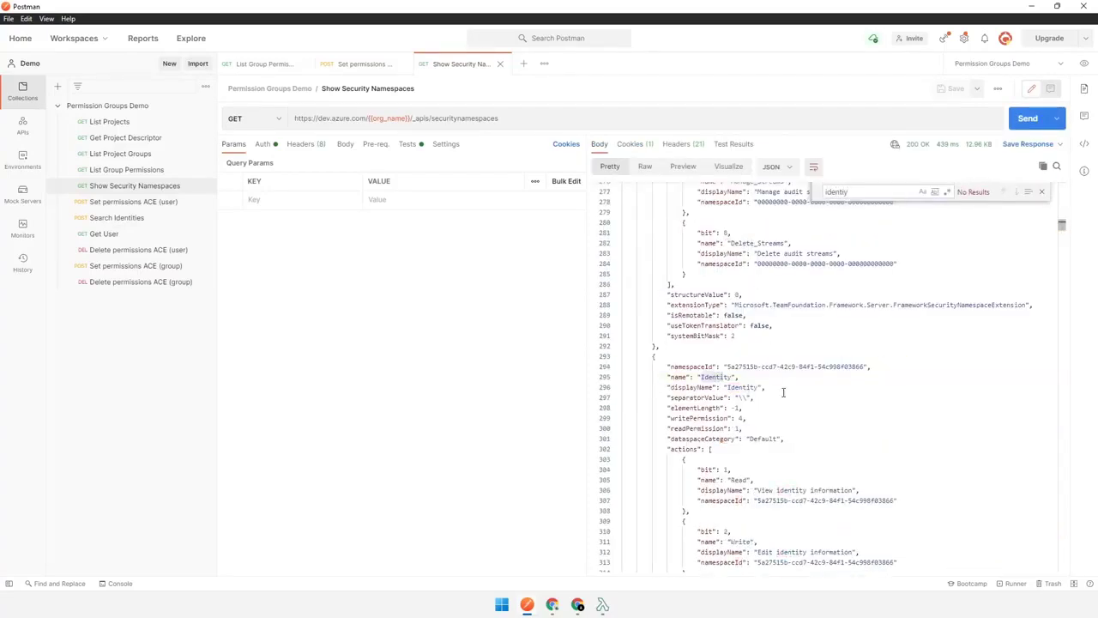
{"action": "scroll", "coordinate": [783, 392], "scroll_direction": "down", "scroll_amount": 5}
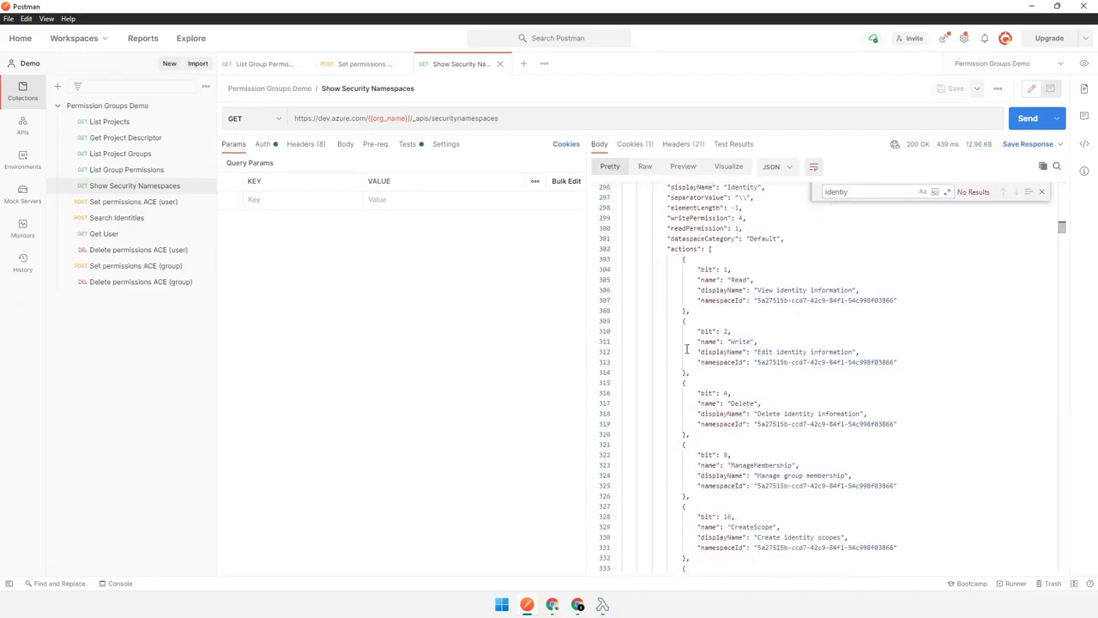
{"action": "left_click", "coordinate": [1041, 191]}
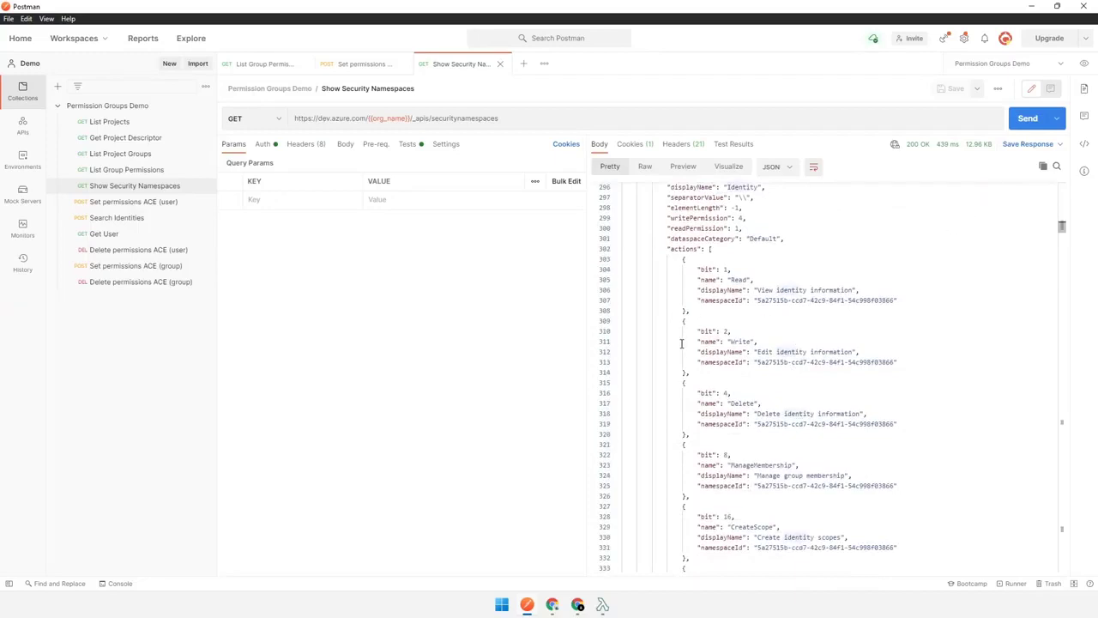
Examine the bits of the Identity ManageMembership, Write and Read actions, close the namespaces request and compare them with the returned allow value.
{"action": "left_click_drag", "start_coordinate": [689, 457], "coordinate": [779, 487]}
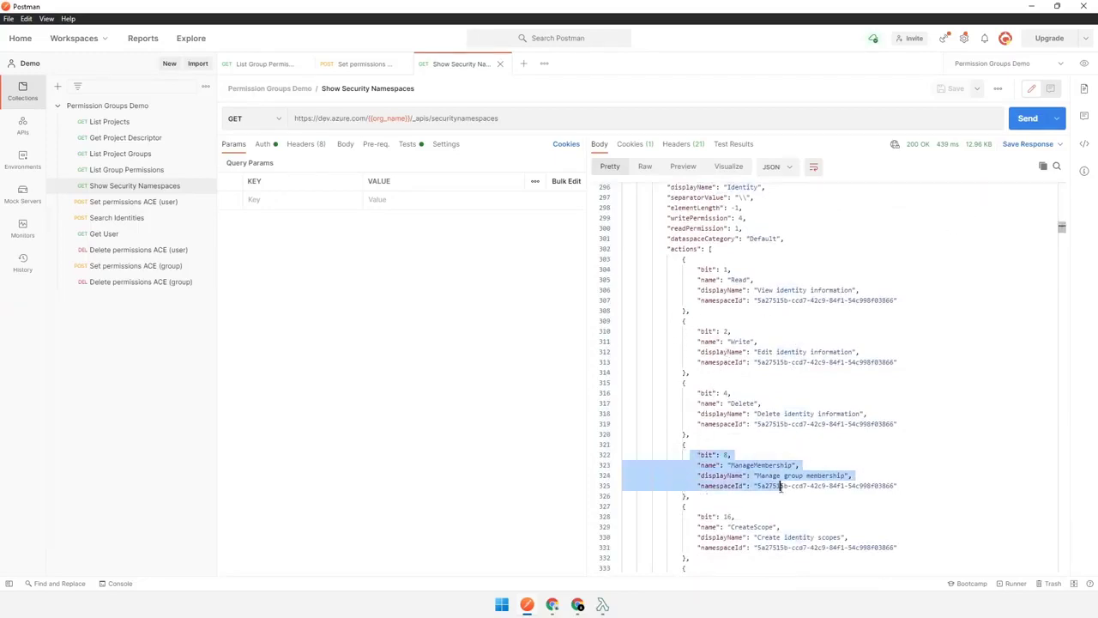
{"action": "left_click", "coordinate": [726, 455]}
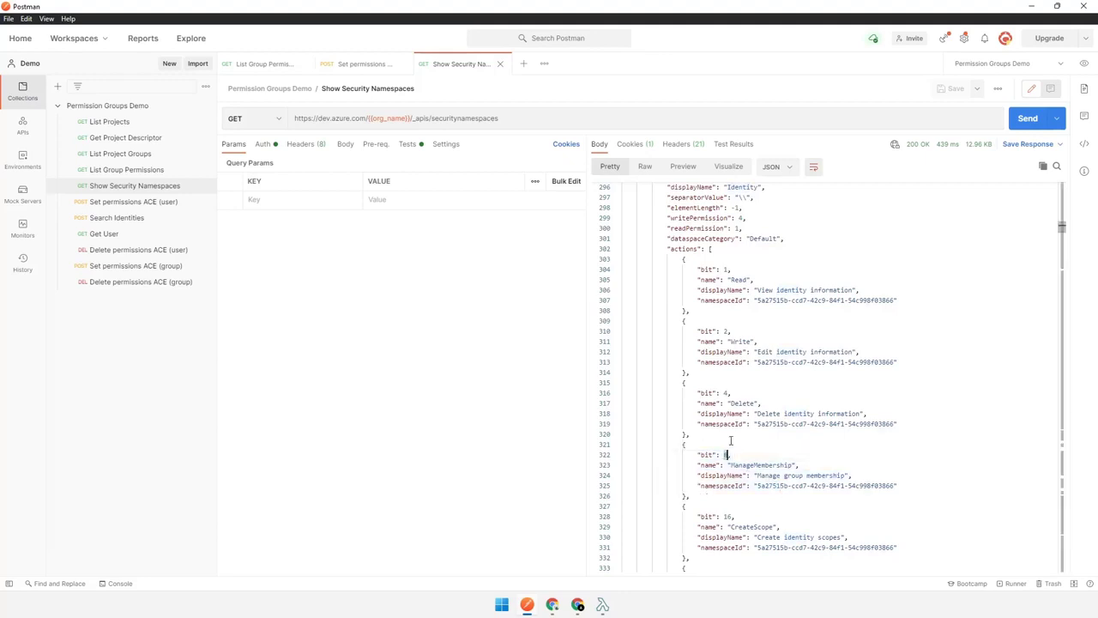
{"action": "left_click_drag", "start_coordinate": [689, 372], "coordinate": [653, 322]}
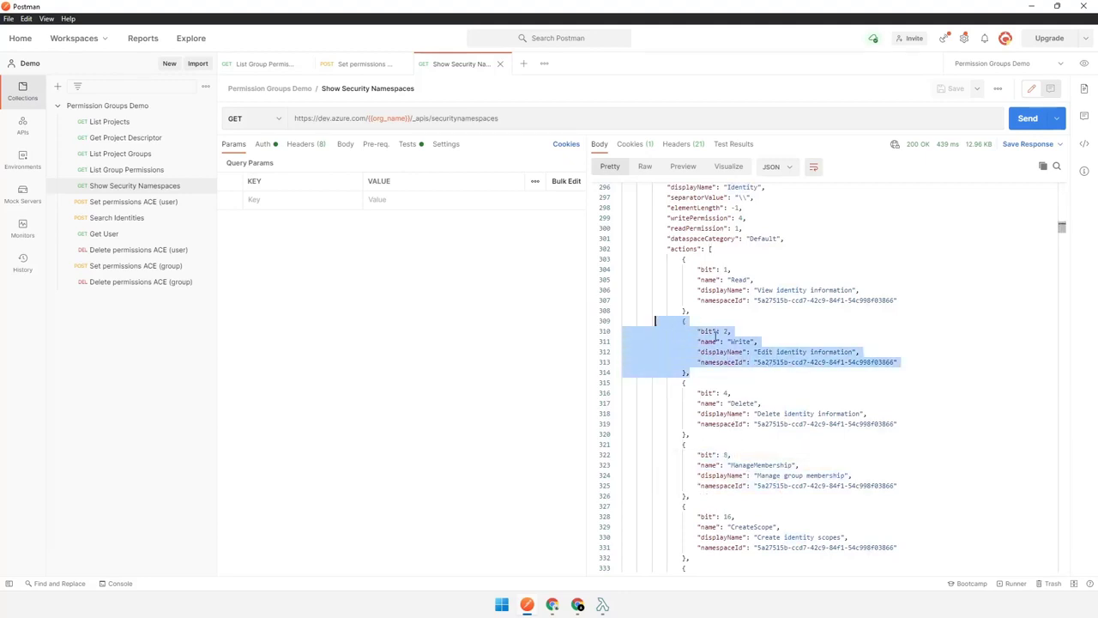
{"action": "left_click_drag", "start_coordinate": [720, 332], "coordinate": [735, 333]}
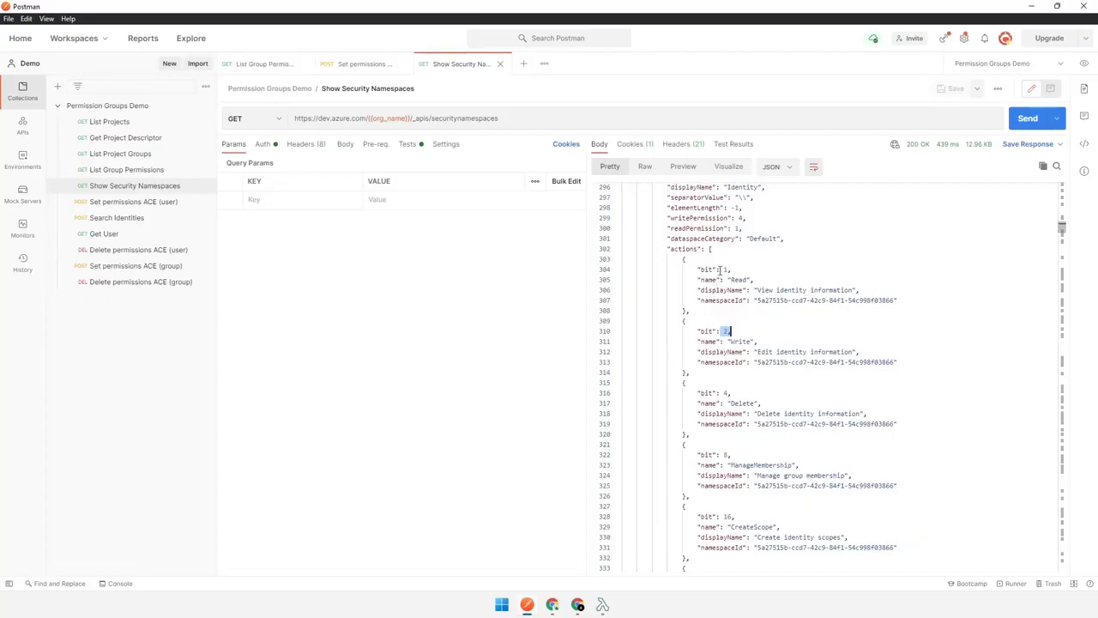
{"action": "left_click_drag", "start_coordinate": [722, 269], "coordinate": [772, 300]}
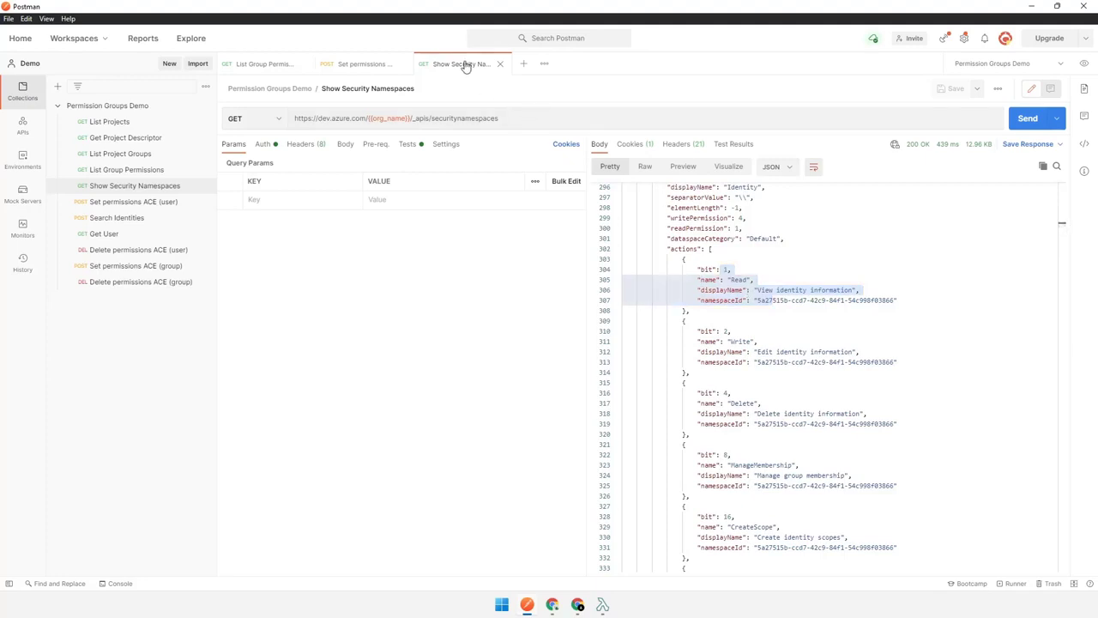
{"action": "left_click", "coordinate": [500, 64]}
{"action": "left_click_drag", "start_coordinate": [695, 239], "coordinate": [720, 239]}
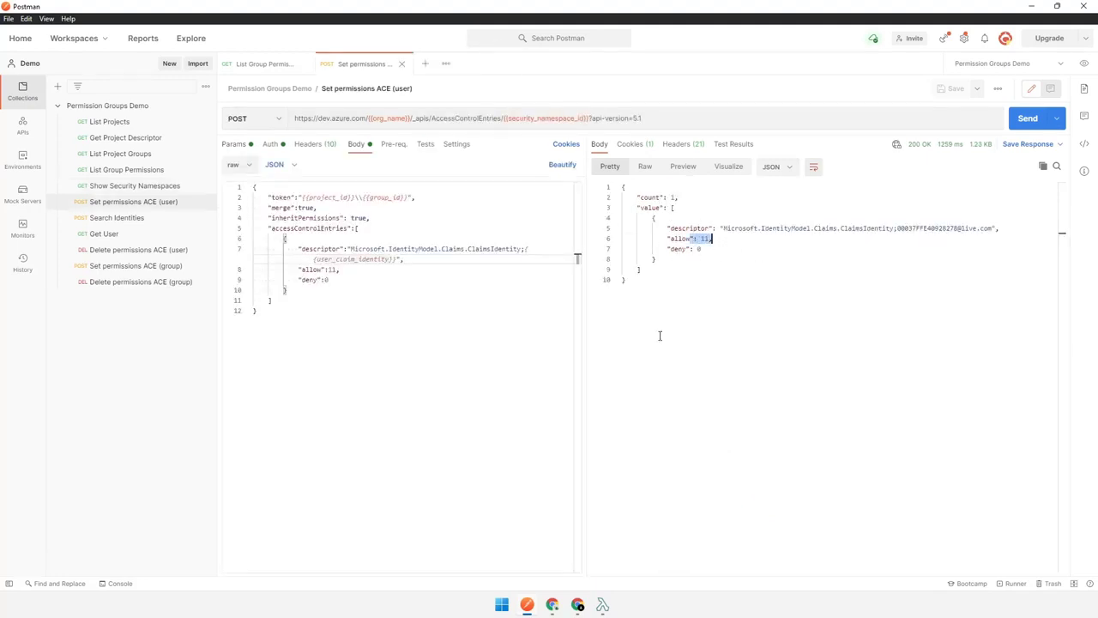
Switch to Azure DevOps, refresh The Group's page and check whether the add option on its member list is enabled.
{"action": "left_click", "coordinate": [578, 604]}
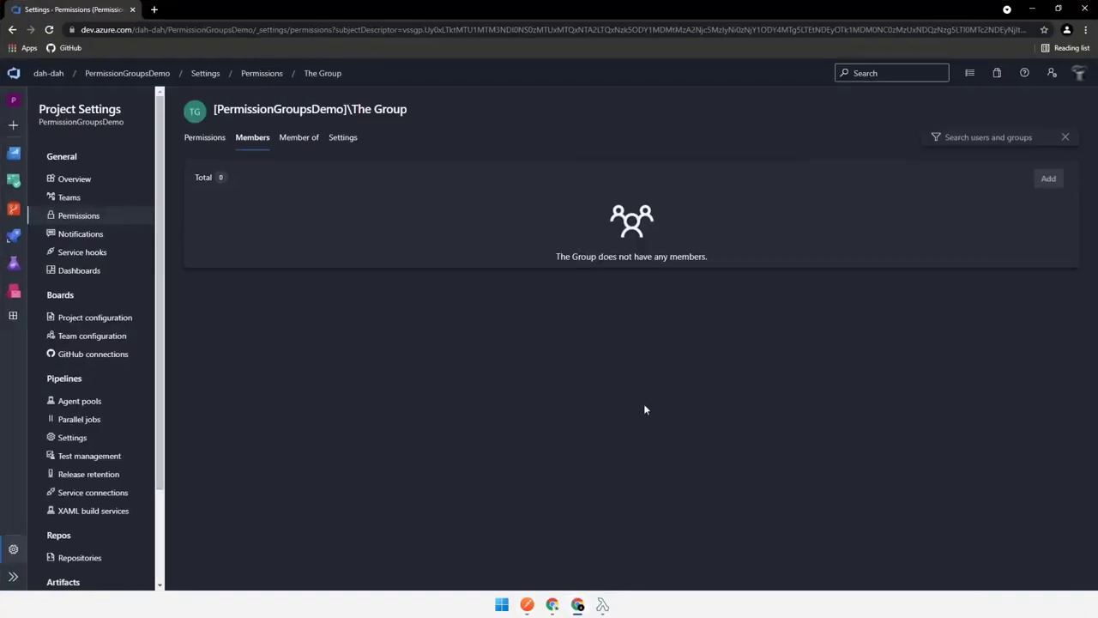
{"action": "key", "text": "F5"}
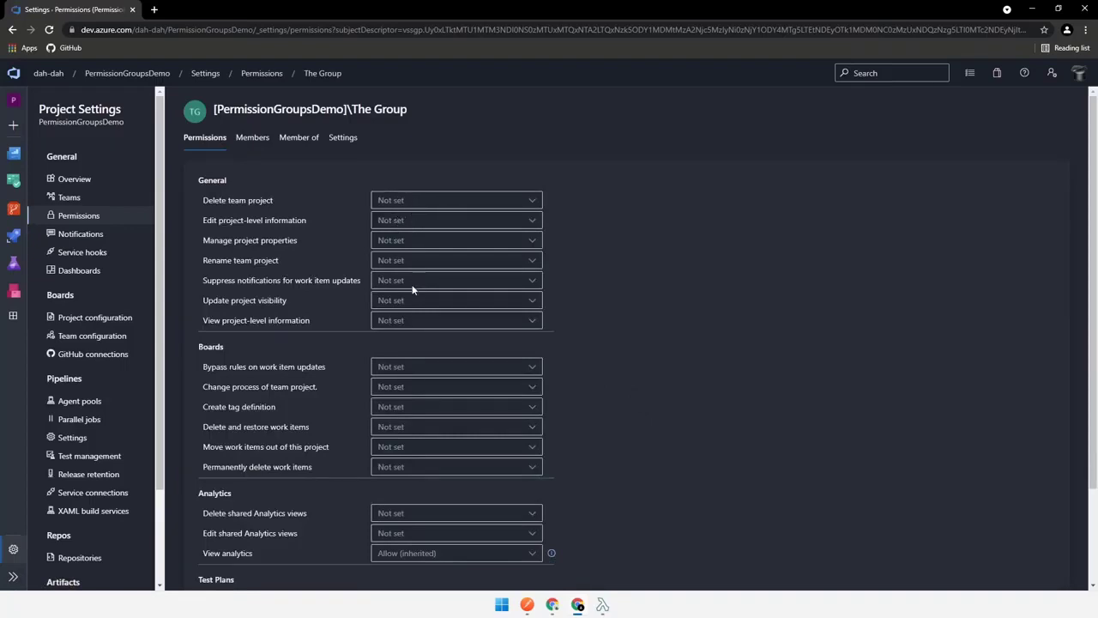
{"action": "left_click", "coordinate": [252, 140]}
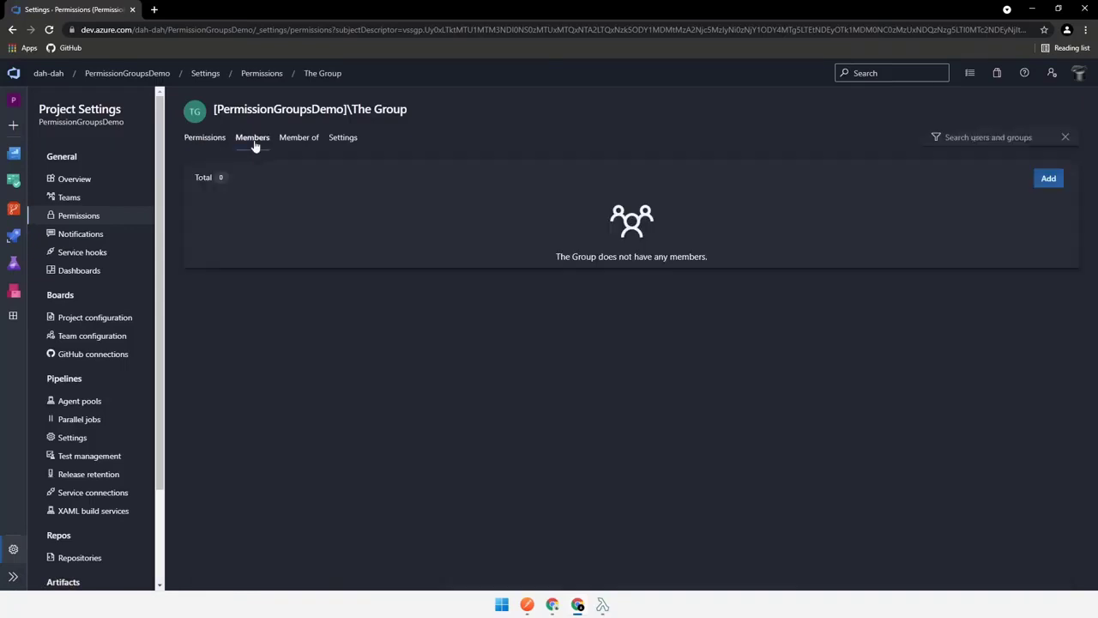
Add a user to The Group by searching for the first name and saving the matching account as a member.
{"action": "left_click", "coordinate": [1048, 178]}
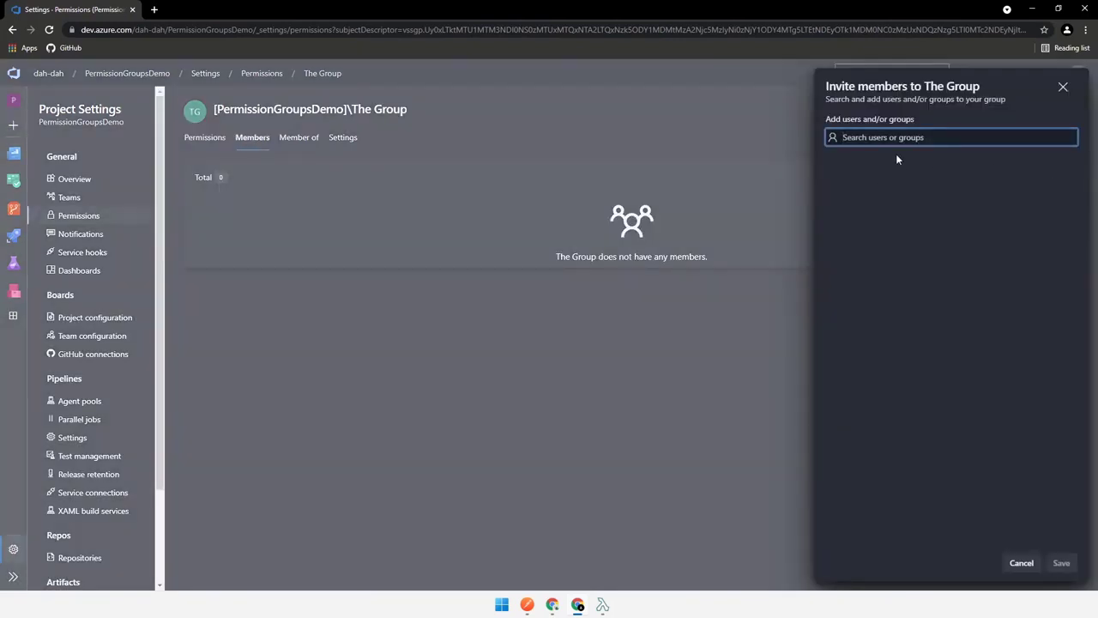
{"action": "type", "text": "gordon"}
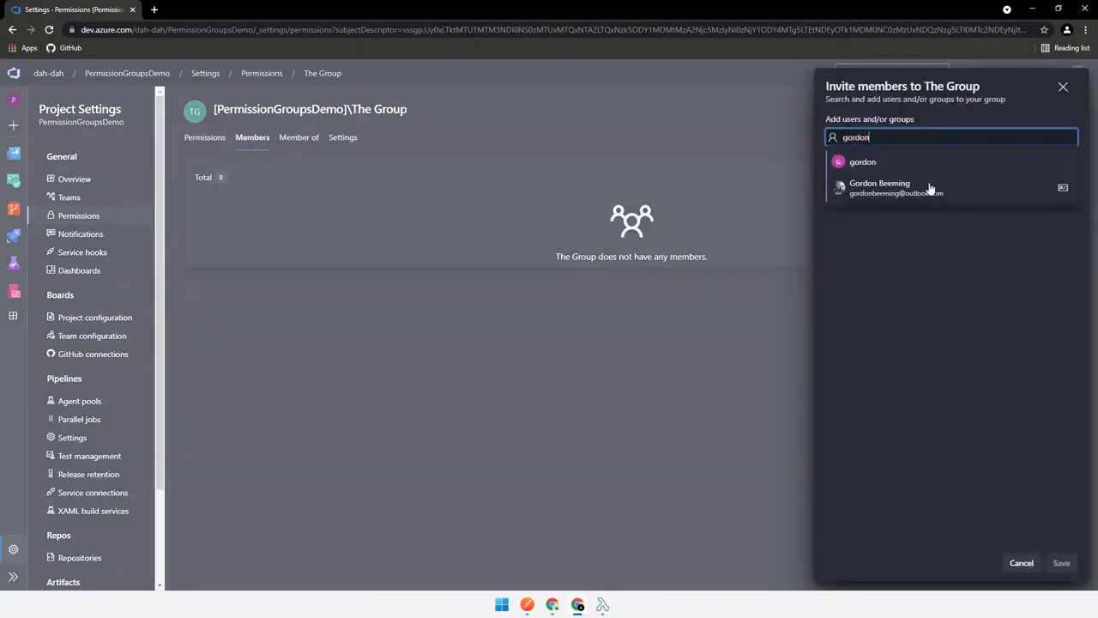
{"action": "left_click", "coordinate": [929, 186]}
{"action": "left_click", "coordinate": [1060, 564]}
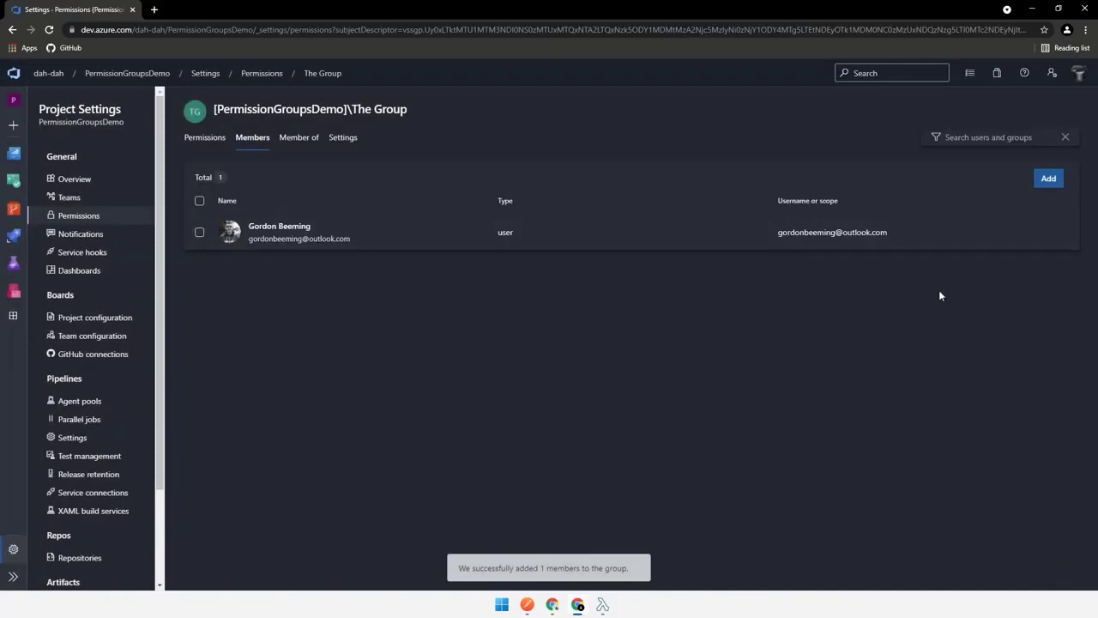
Delete the newly added user from The Group's member list and confirm the removal.
{"action": "left_click", "coordinate": [1062, 232]}
{"action": "left_click", "coordinate": [1021, 260]}
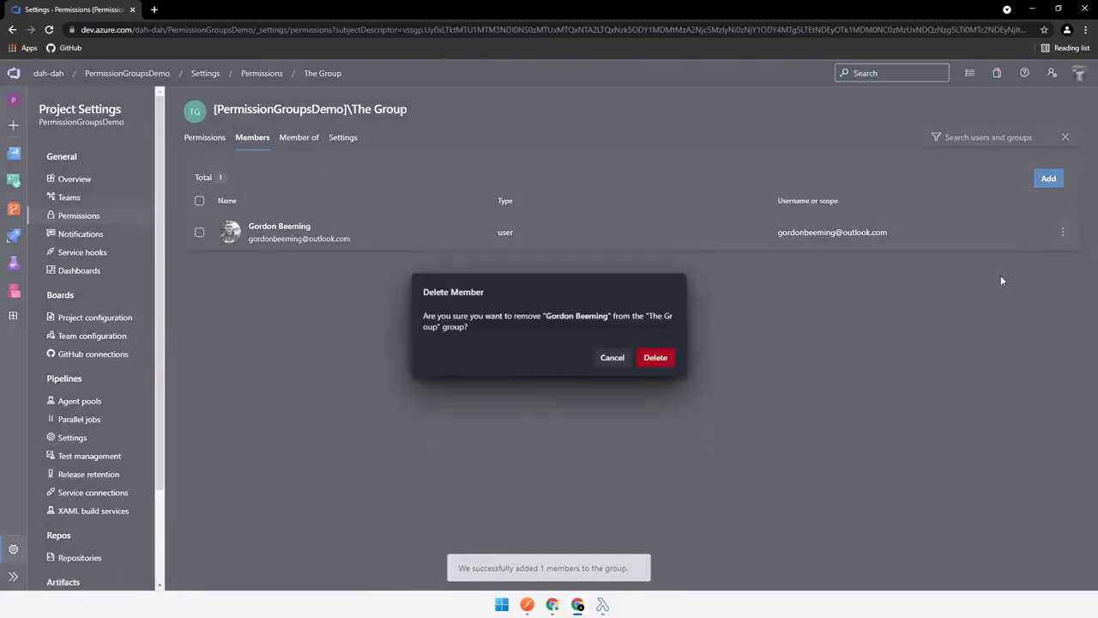
{"action": "left_click", "coordinate": [667, 359]}
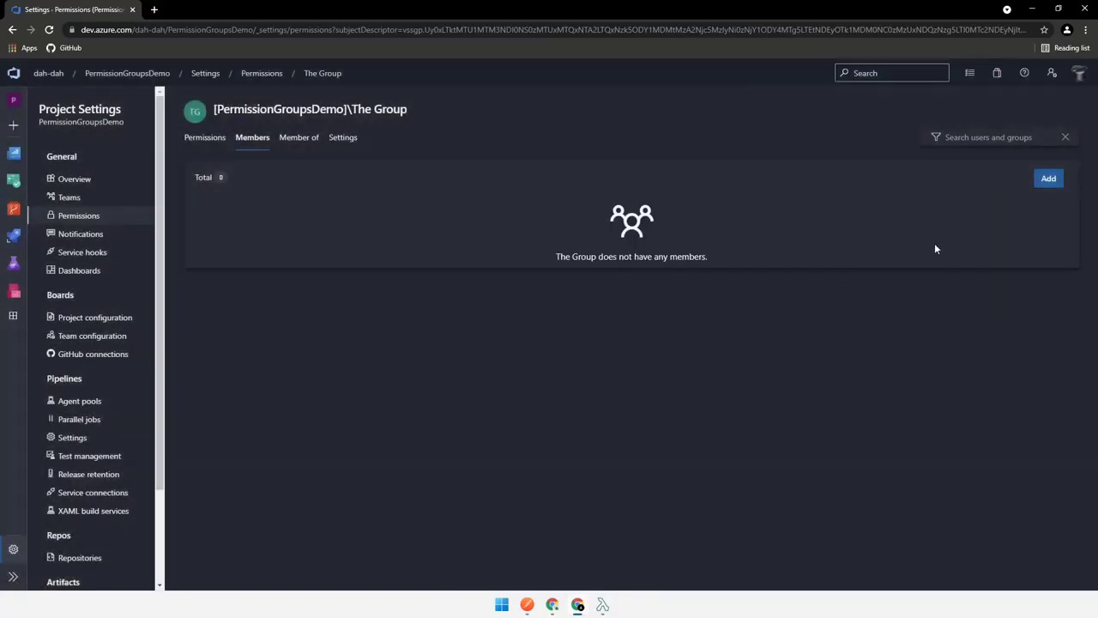
Switch to Postman, review the tokens and descriptors parameters of Delete permissions ACE (user), and run the request.
{"action": "left_click", "coordinate": [527, 604]}
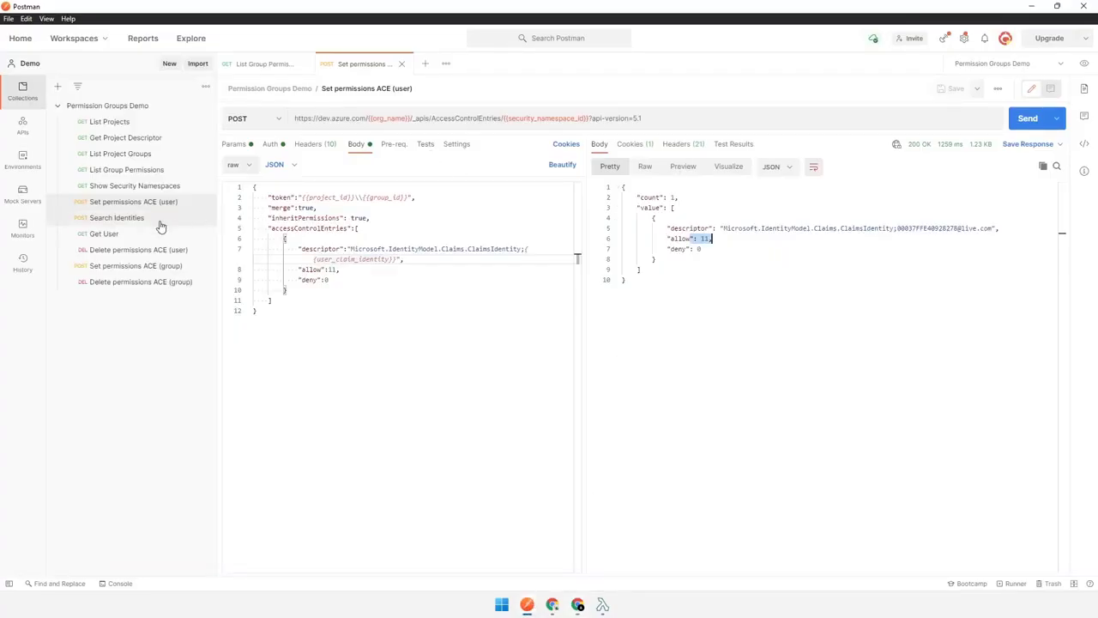
{"action": "left_click", "coordinate": [160, 250]}
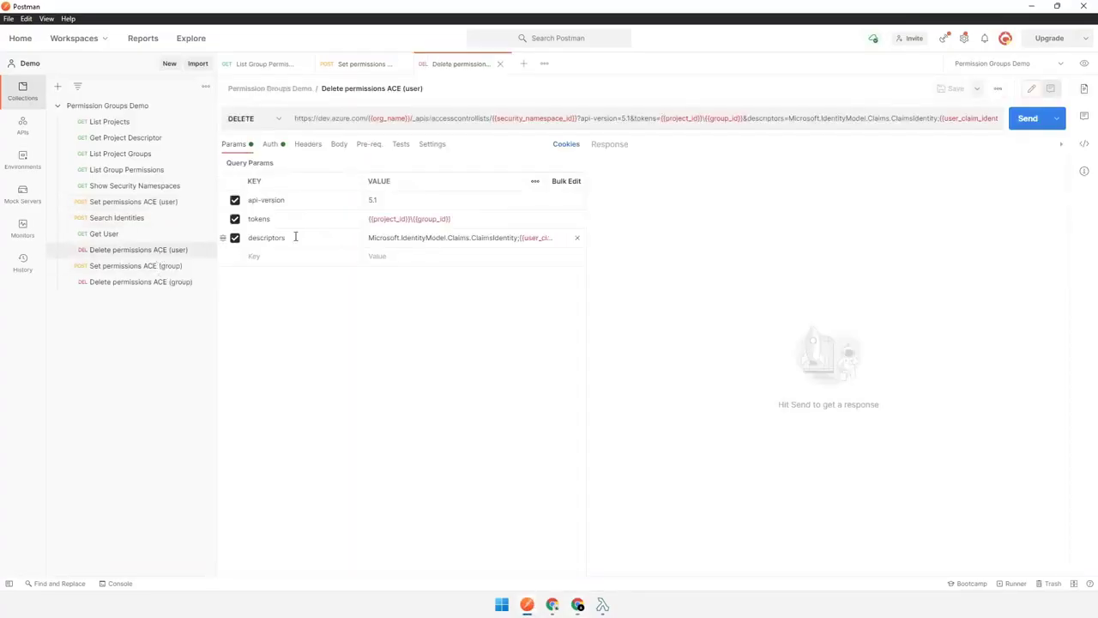
{"action": "mouse_move", "coordinate": [429, 220]}
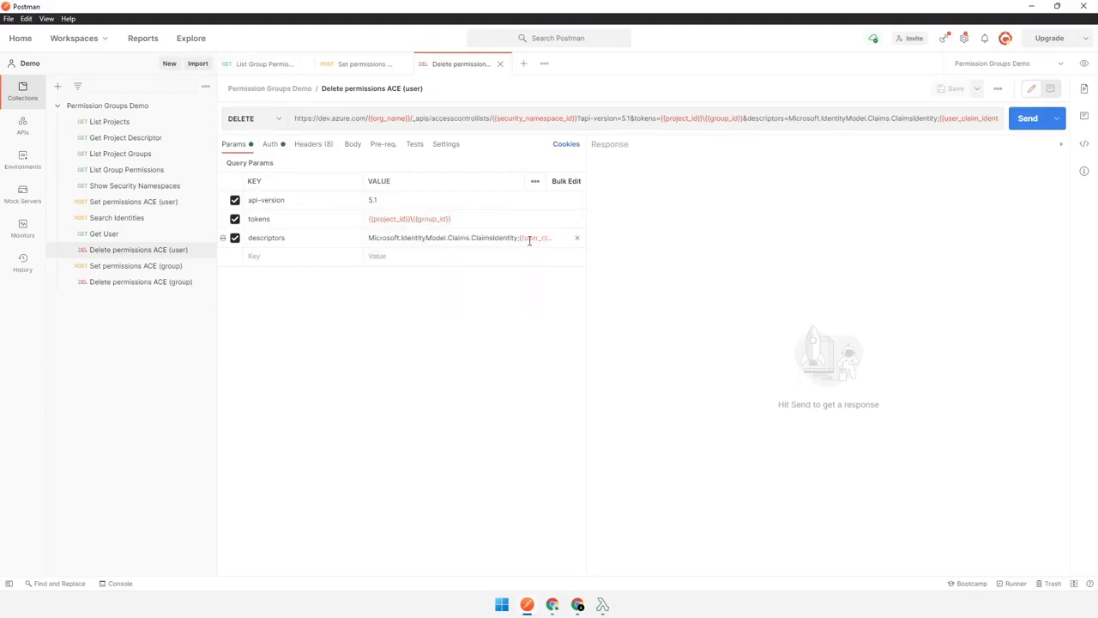
{"action": "mouse_move", "coordinate": [529, 241]}
{"action": "left_click", "coordinate": [1026, 121]}
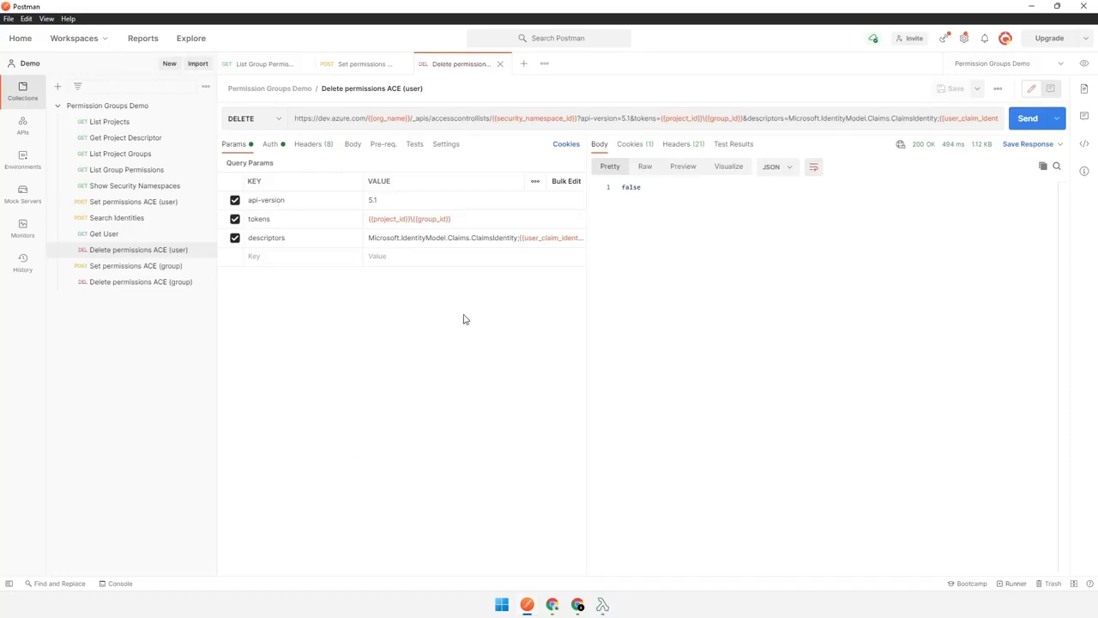
Run the Show Security Namespaces request, find the Identity namespace in the response and copy its namespaceId.
{"action": "left_click", "coordinate": [135, 186]}
{"action": "left_click", "coordinate": [1022, 120]}
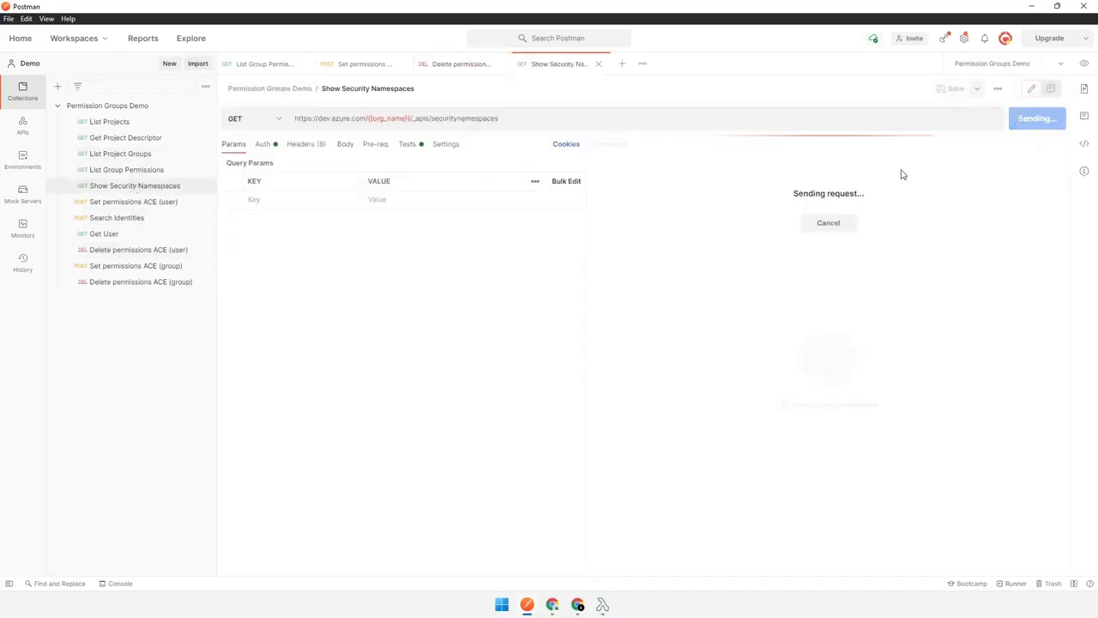
{"action": "left_click", "coordinate": [792, 229]}
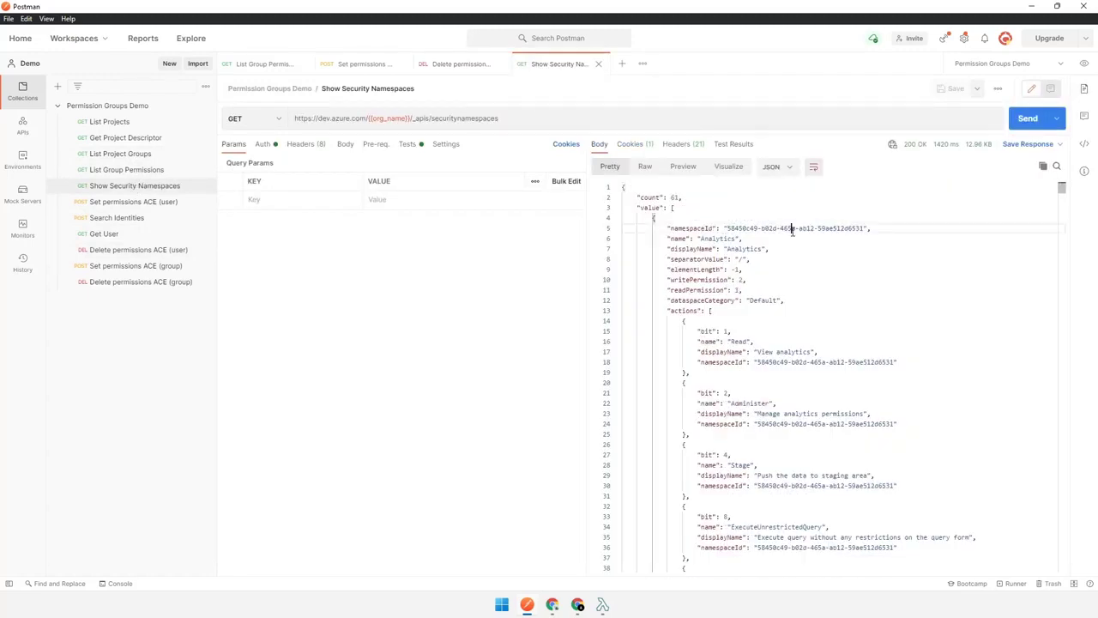
{"action": "key", "text": "ctrl+f"}
{"action": "type", "text": "iden"}
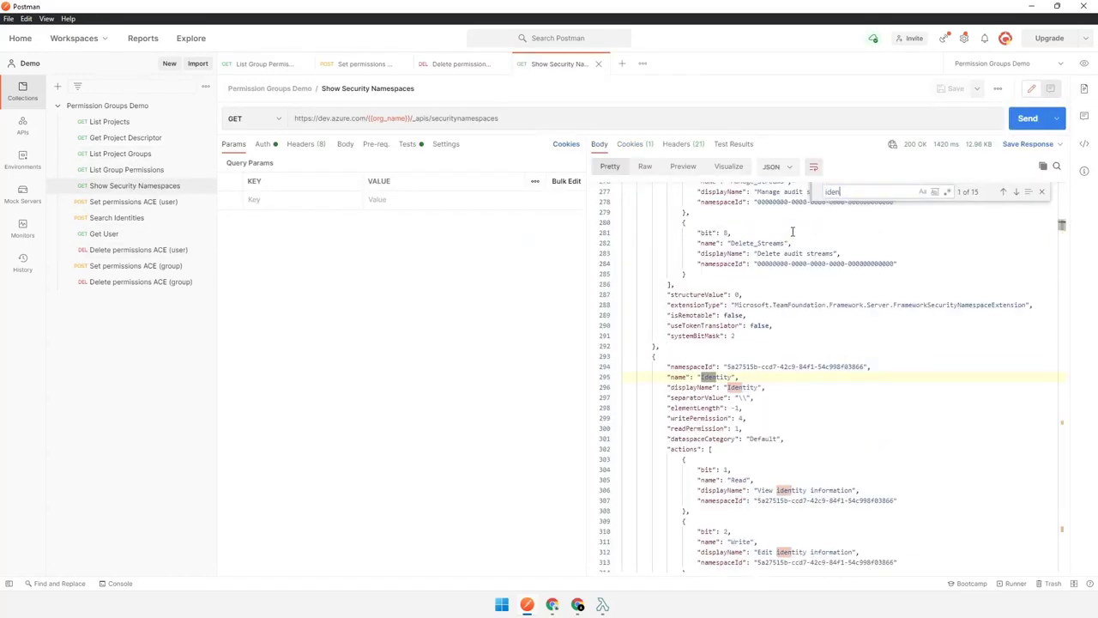
{"action": "left_click_drag", "start_coordinate": [865, 367], "coordinate": [726, 366]}
{"action": "key", "text": "ctrl+c"}
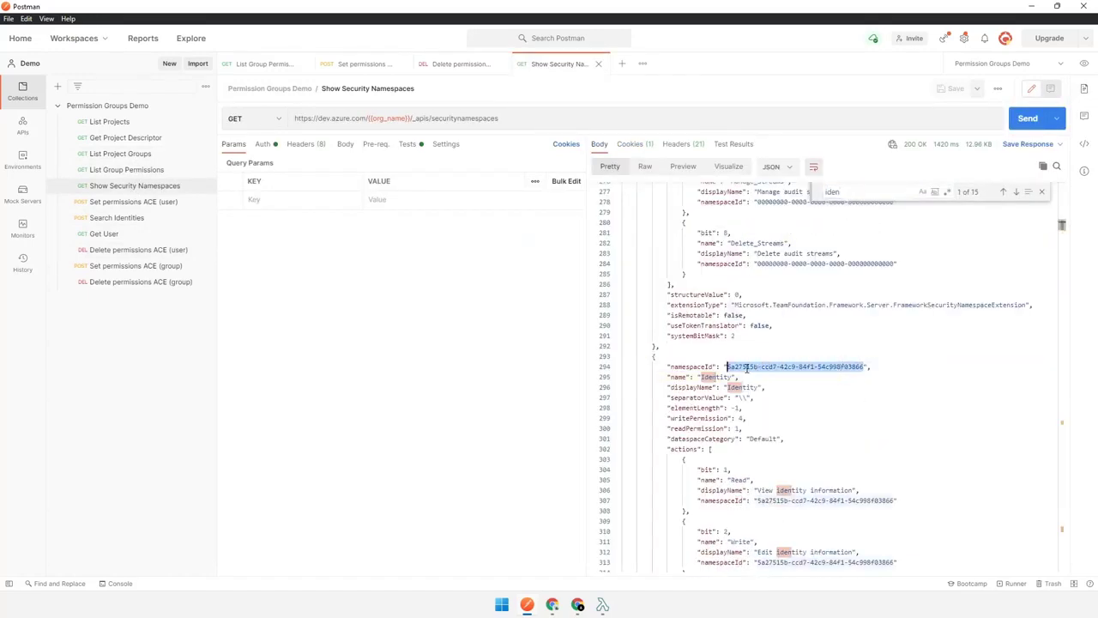
Set the current value of the security_namespace_id environment variable to the copied ID 5a27515b-ccd7-42c9-84f1-54c998f03866.
{"action": "left_click", "coordinate": [1084, 63]}
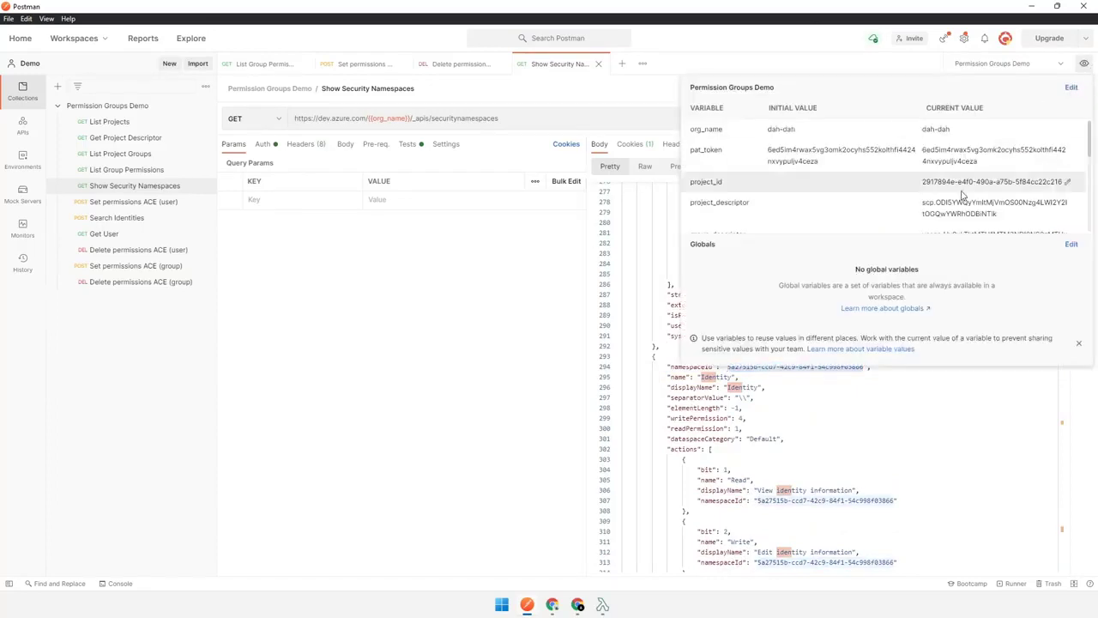
{"action": "scroll", "coordinate": [1003, 213], "scroll_direction": "down", "scroll_amount": 3}
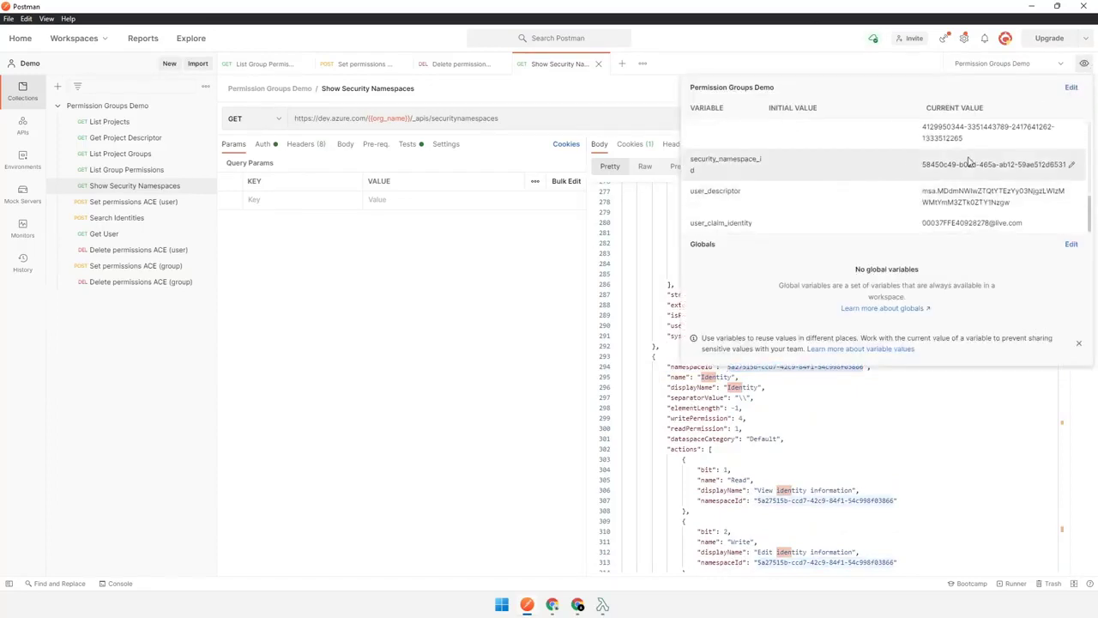
{"action": "left_click", "coordinate": [1074, 168]}
{"action": "key", "text": "ctrl+v"}
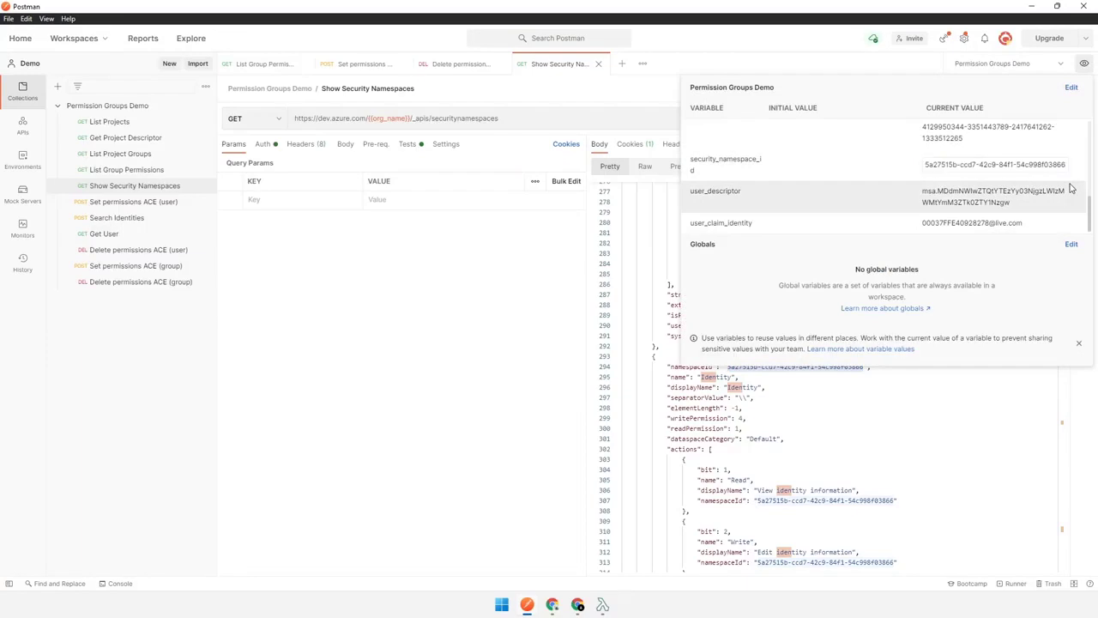
{"action": "left_click", "coordinate": [1072, 187]}
{"action": "left_click", "coordinate": [435, 288]}
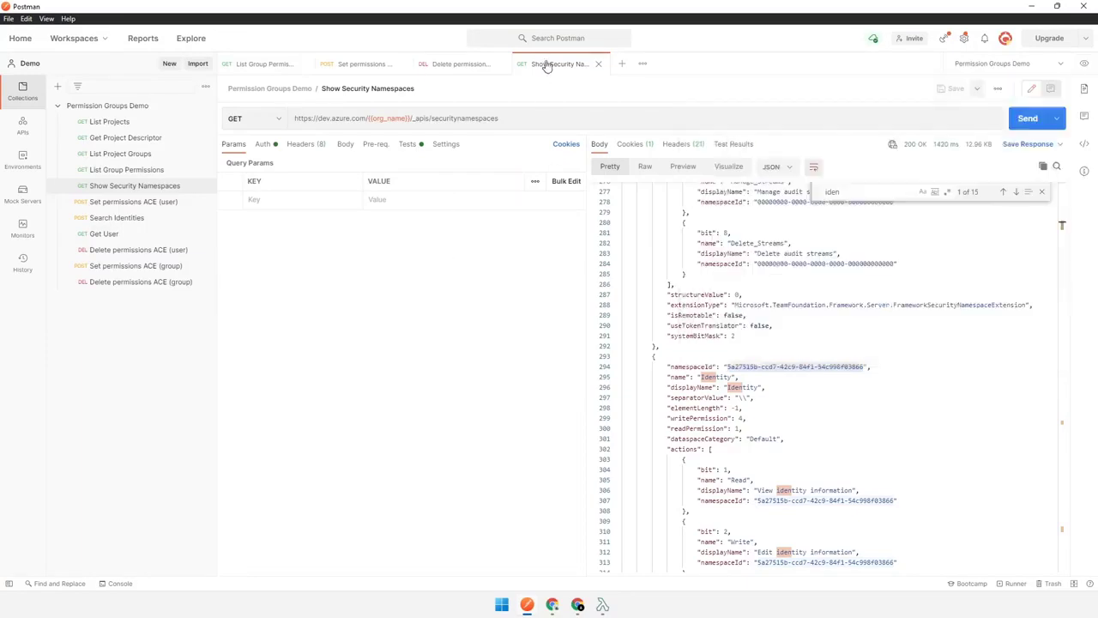
Close the Show Security Namespaces request, rerun Delete permissions ACE (user) and check its response.
{"action": "middle_click", "coordinate": [546, 66]}
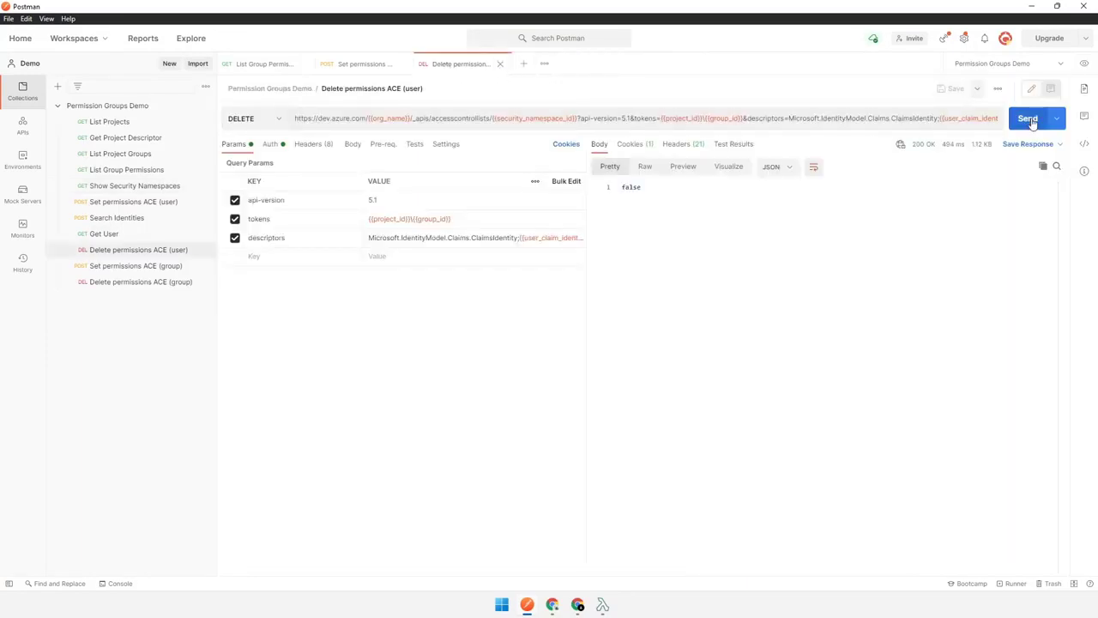
{"action": "left_click", "coordinate": [1032, 123]}
{"action": "left_click_drag", "start_coordinate": [639, 187], "coordinate": [620, 188]}
{"action": "left_click", "coordinate": [674, 194]}
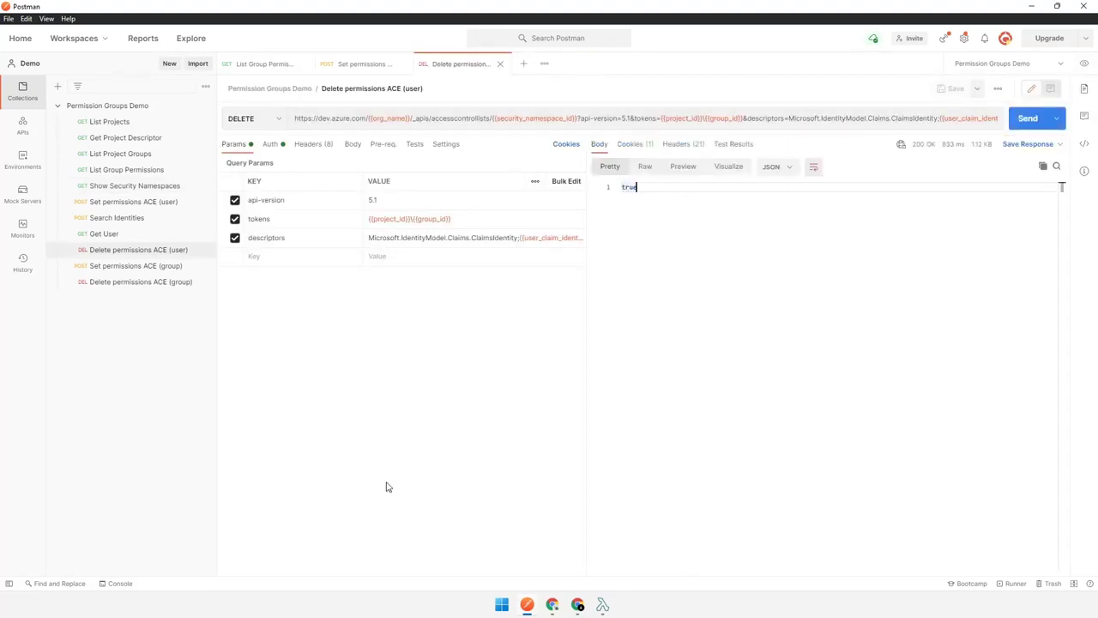
Switch to Azure DevOps, refresh The Group's page and check the add option and message on its member list.
{"action": "left_click", "coordinate": [577, 605]}
{"action": "key", "text": "F5"}
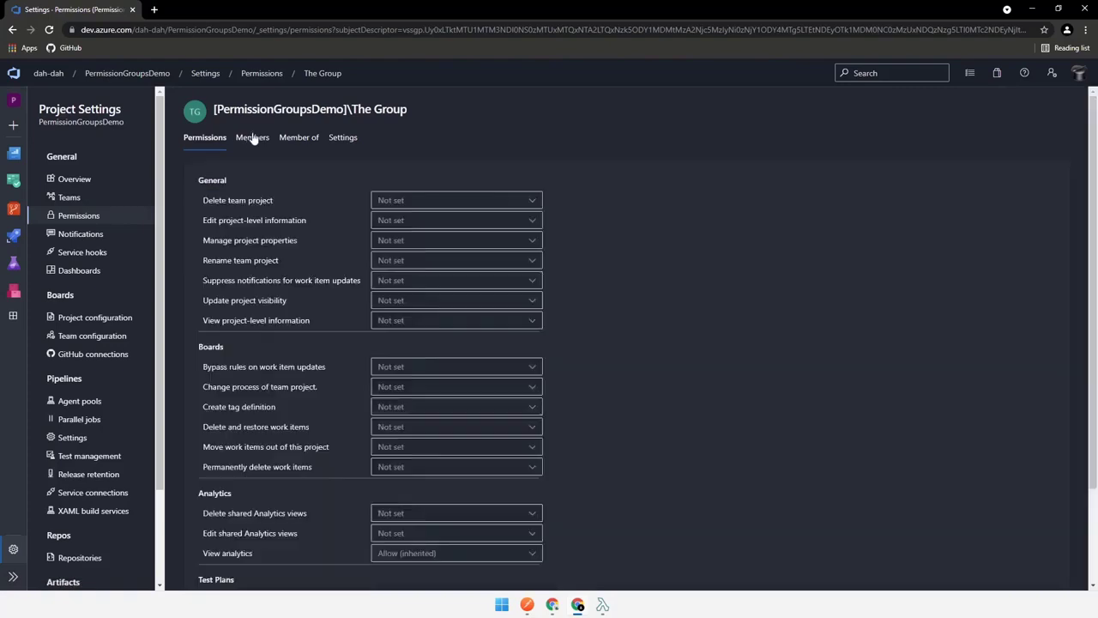
{"action": "left_click", "coordinate": [252, 139]}
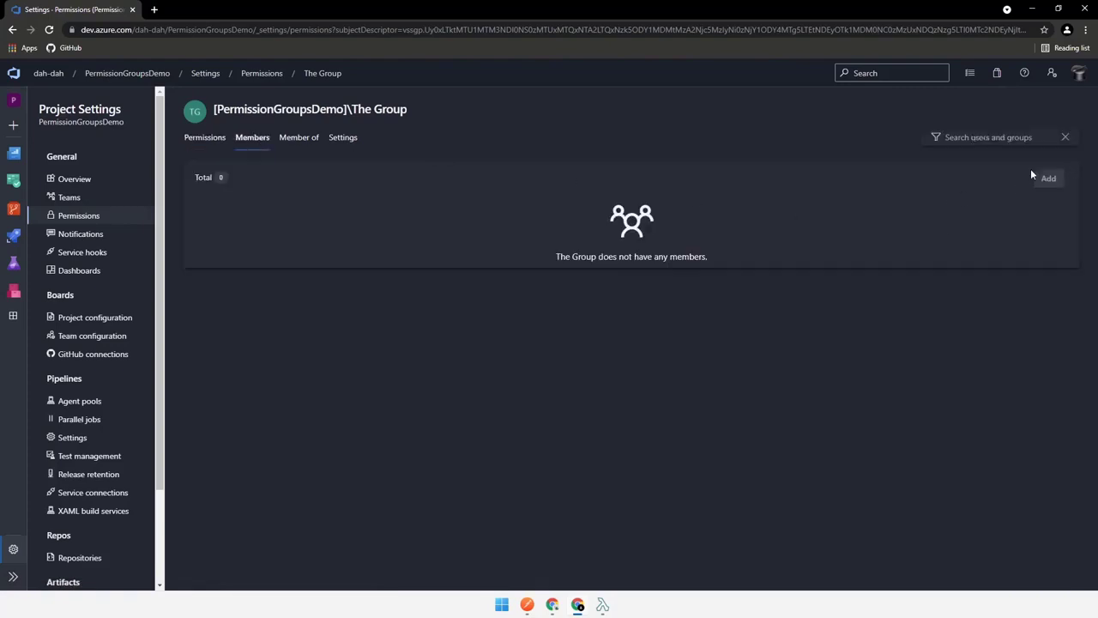
{"action": "left_click_drag", "start_coordinate": [710, 257], "coordinate": [567, 210]}
{"action": "left_click", "coordinate": [587, 212]}
{"action": "left_click_drag", "start_coordinate": [720, 256], "coordinate": [562, 256]}
{"action": "left_click", "coordinate": [635, 268]}
Switch to Postman and examine the inheritedAllow and effectiveAllow values in the List Group Permissions response.
{"action": "left_click", "coordinate": [527, 603]}
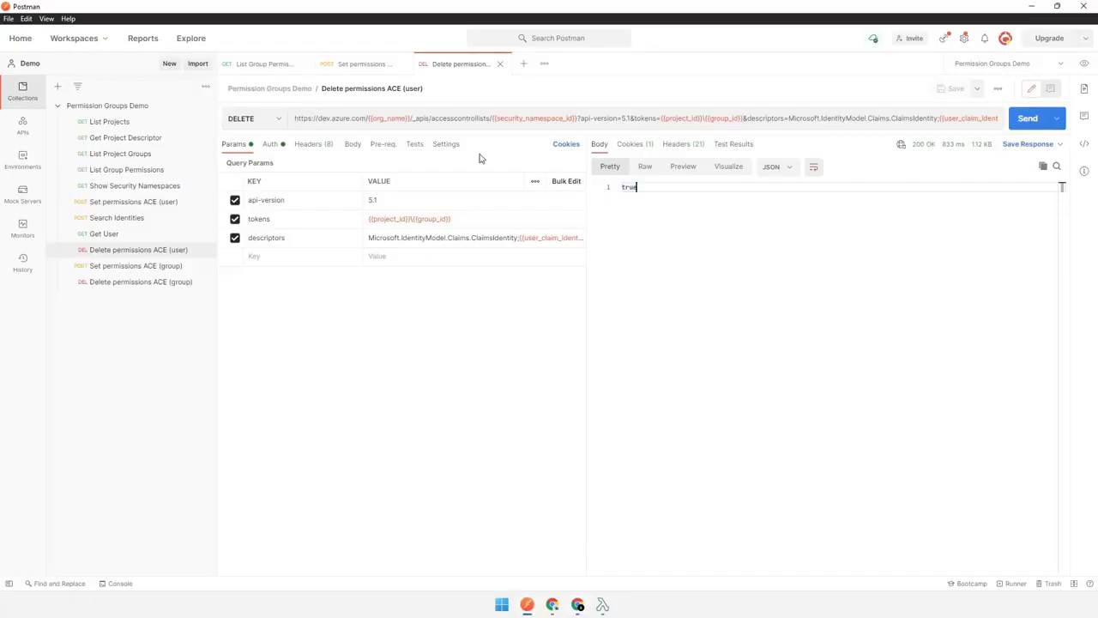
{"action": "left_click", "coordinate": [276, 65]}
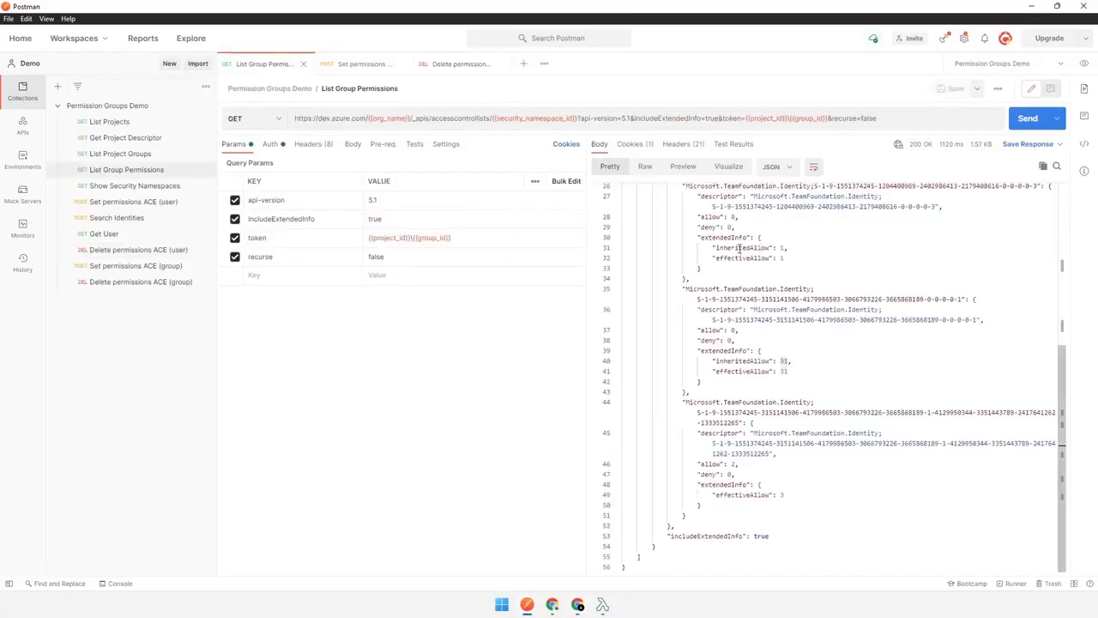
{"action": "left_click_drag", "start_coordinate": [804, 369], "coordinate": [705, 360]}
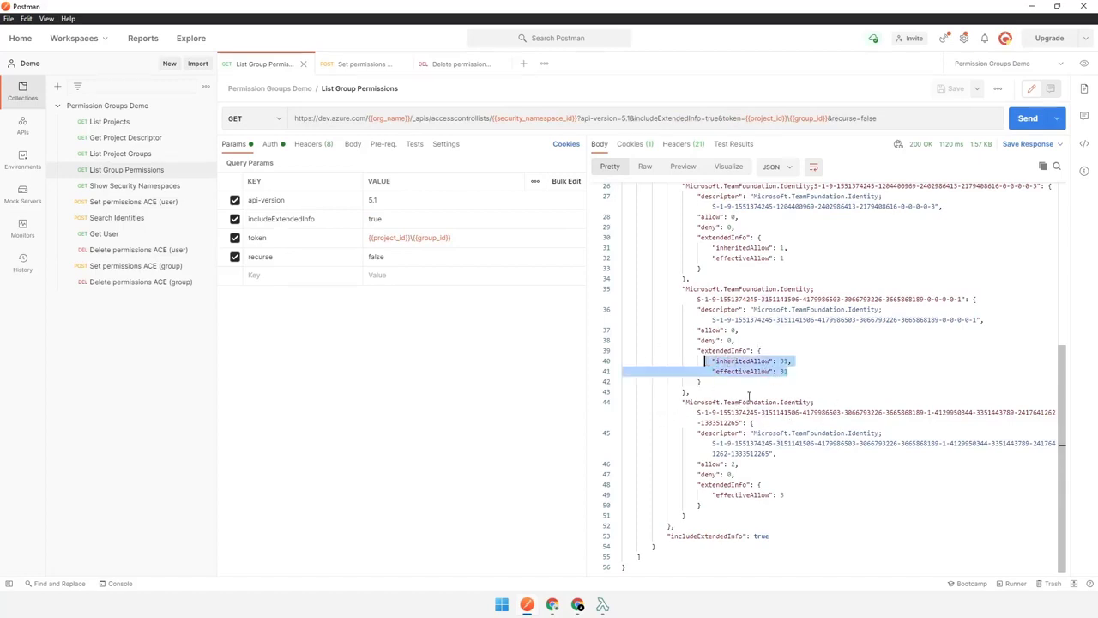
Close the set and delete user permission requests, open Set permissions ACE (group), and briefly consult The Group's member list in Azure DevOps.
{"action": "middle_click", "coordinate": [378, 64]}
{"action": "middle_click", "coordinate": [377, 65]}
{"action": "left_click", "coordinate": [136, 267]}
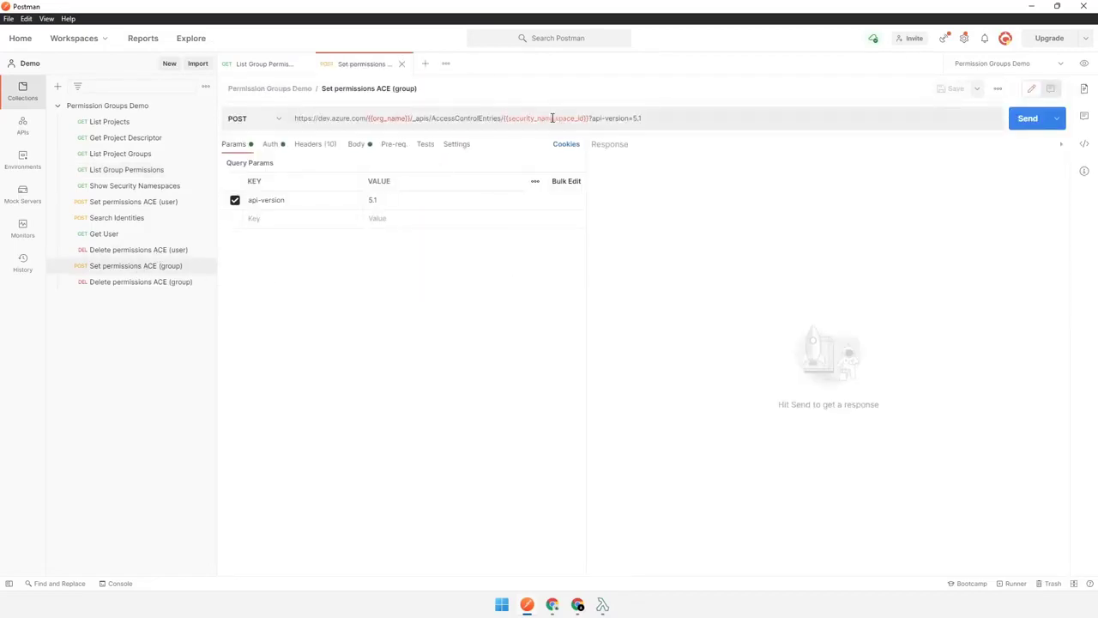
{"action": "mouse_move", "coordinate": [553, 118]}
{"action": "left_click", "coordinate": [578, 604]}
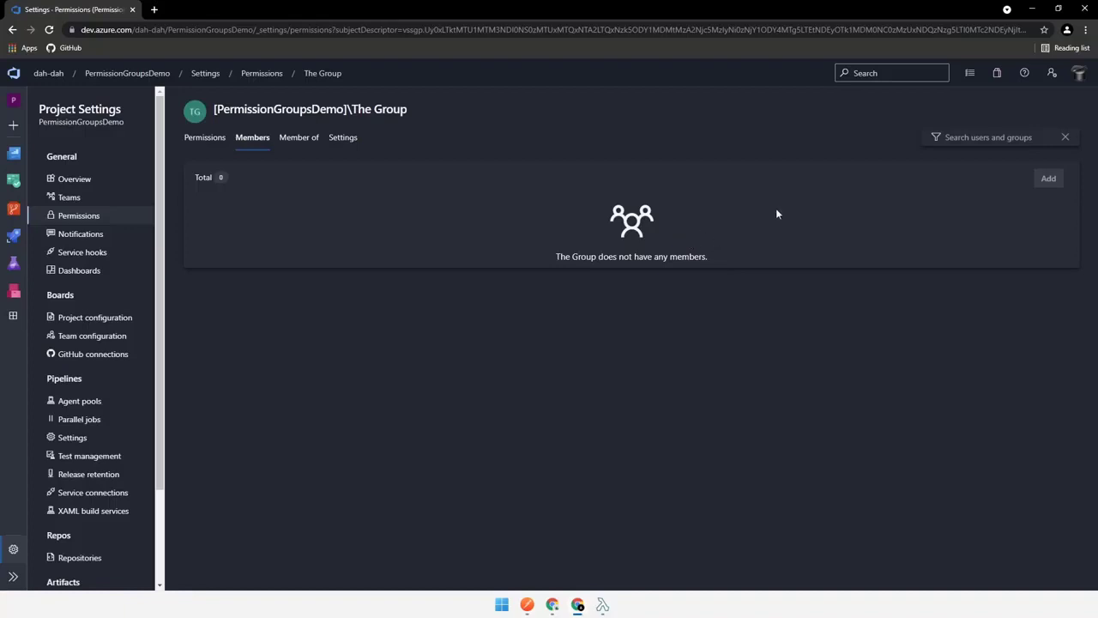
{"action": "left_click", "coordinate": [1033, 9]}
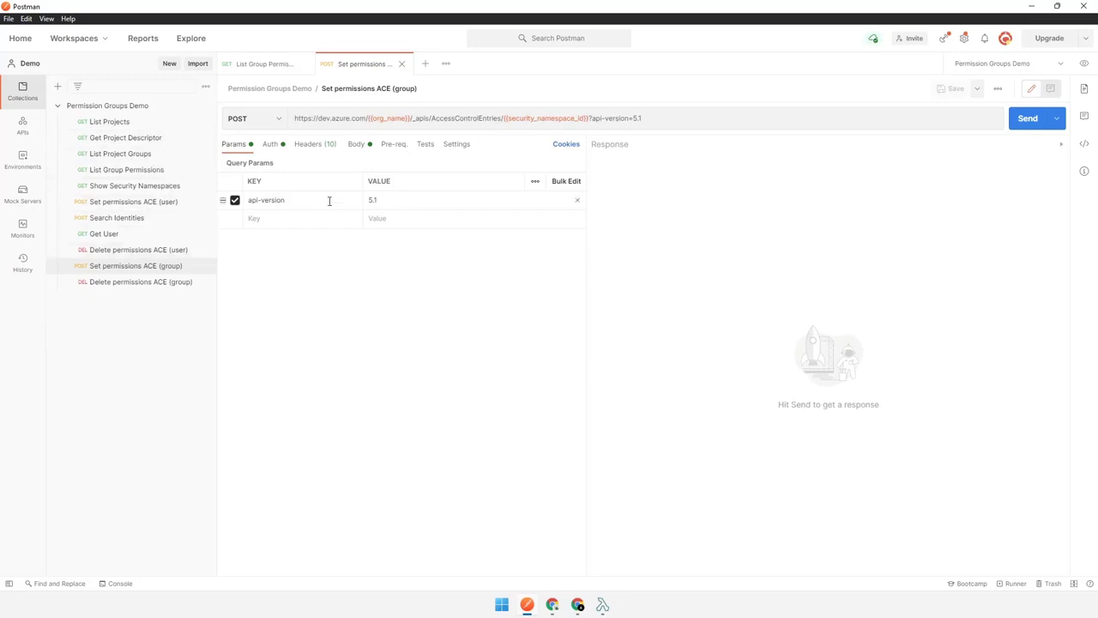
Review the descriptor and allow value in the body of Set permissions ACE (group), run the request and inspect the returned descriptor.
{"action": "left_click", "coordinate": [356, 144]}
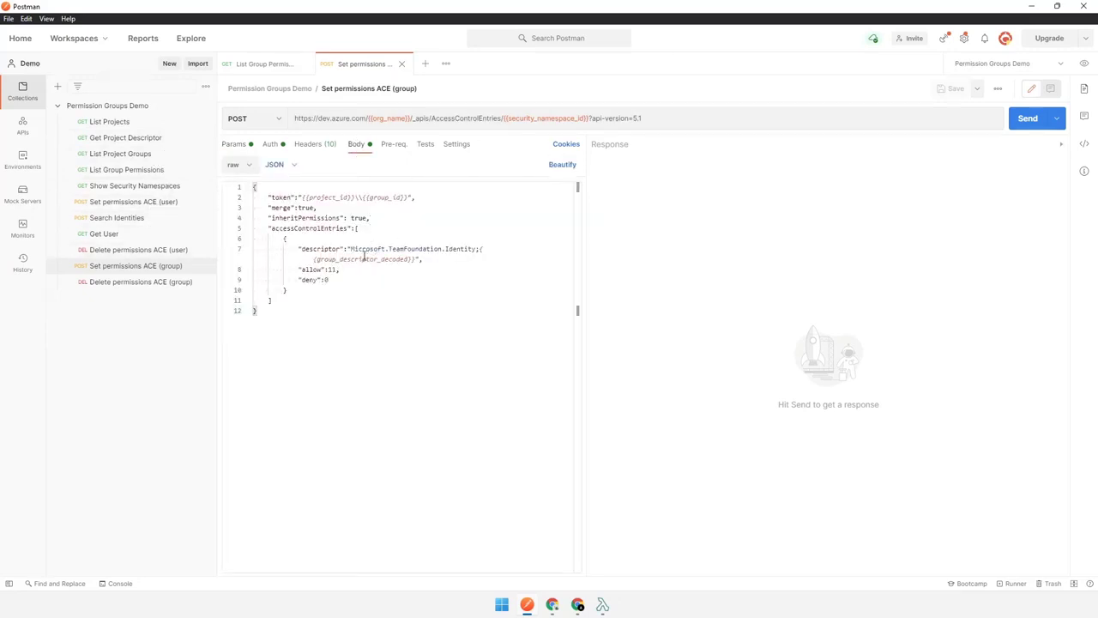
{"action": "double_click", "coordinate": [381, 259]}
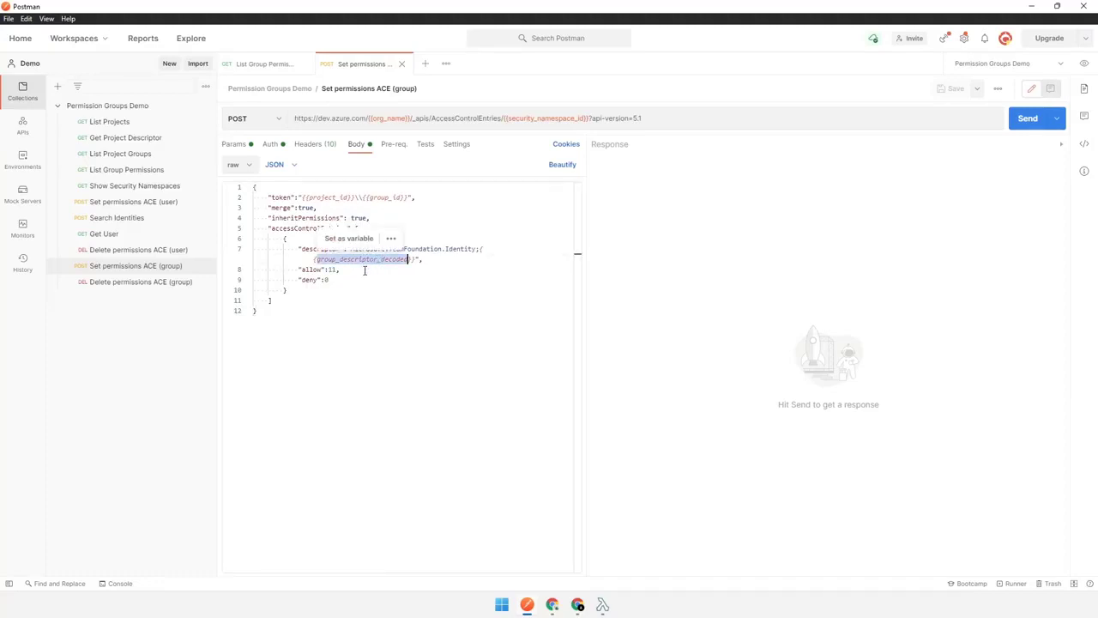
{"action": "left_click", "coordinate": [364, 270]}
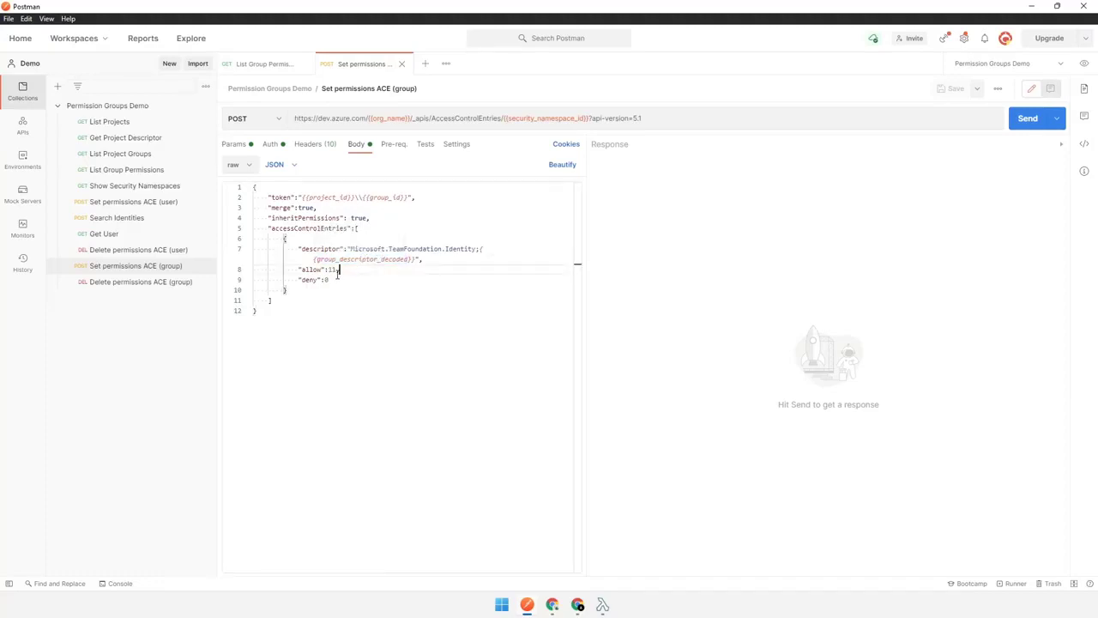
{"action": "left_click_drag", "start_coordinate": [324, 270], "coordinate": [341, 270]}
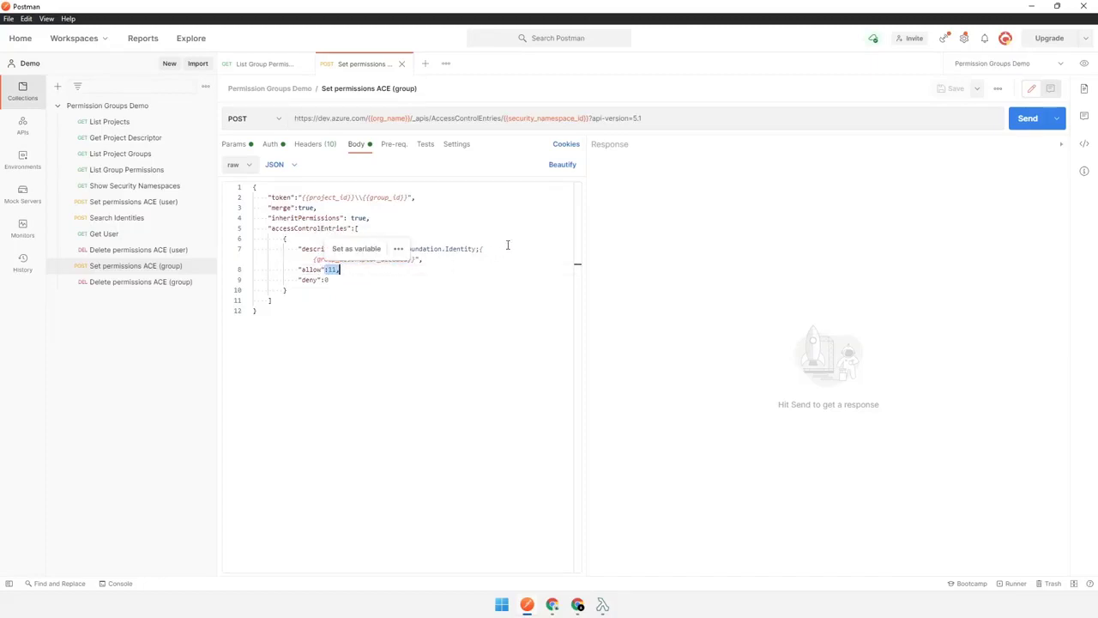
{"action": "left_click_drag", "start_coordinate": [476, 249], "coordinate": [388, 248]}
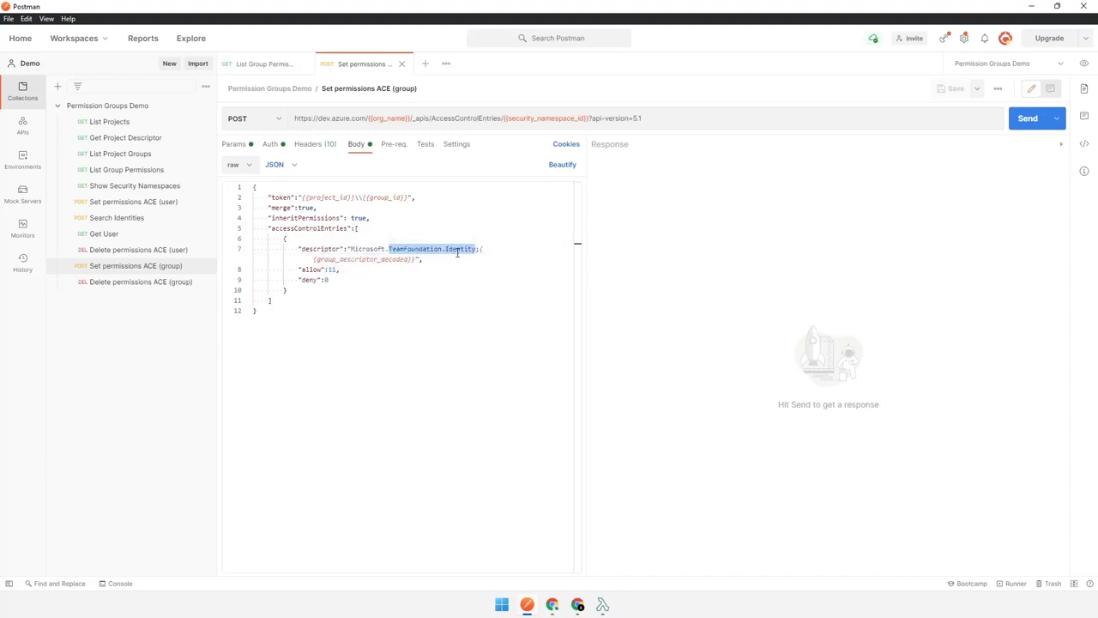
{"action": "left_click", "coordinate": [457, 279]}
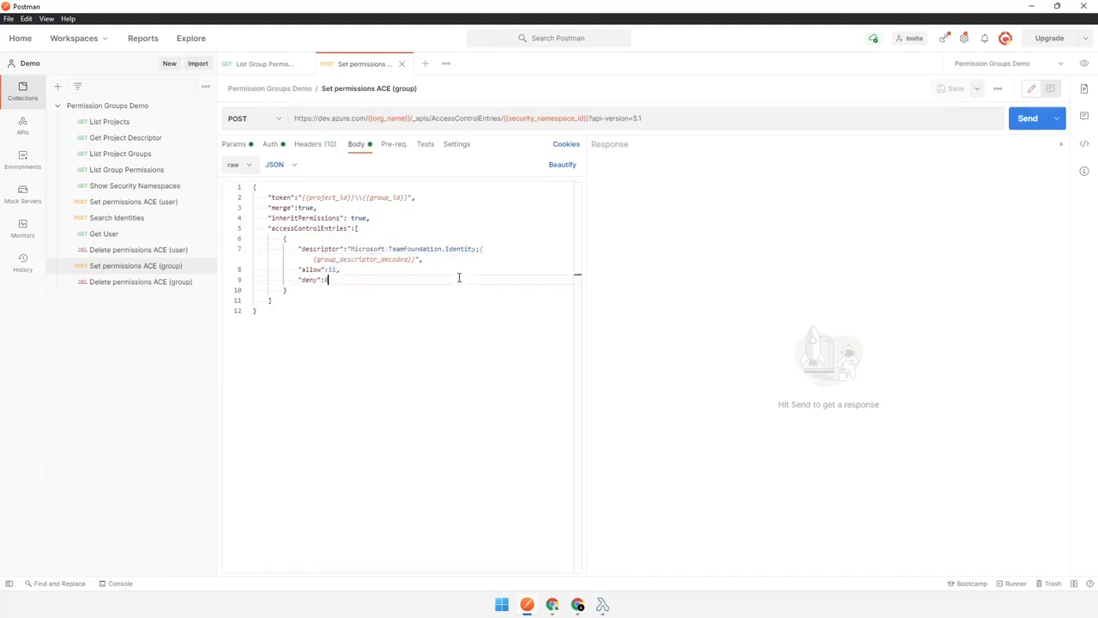
{"action": "left_click", "coordinate": [1029, 118]}
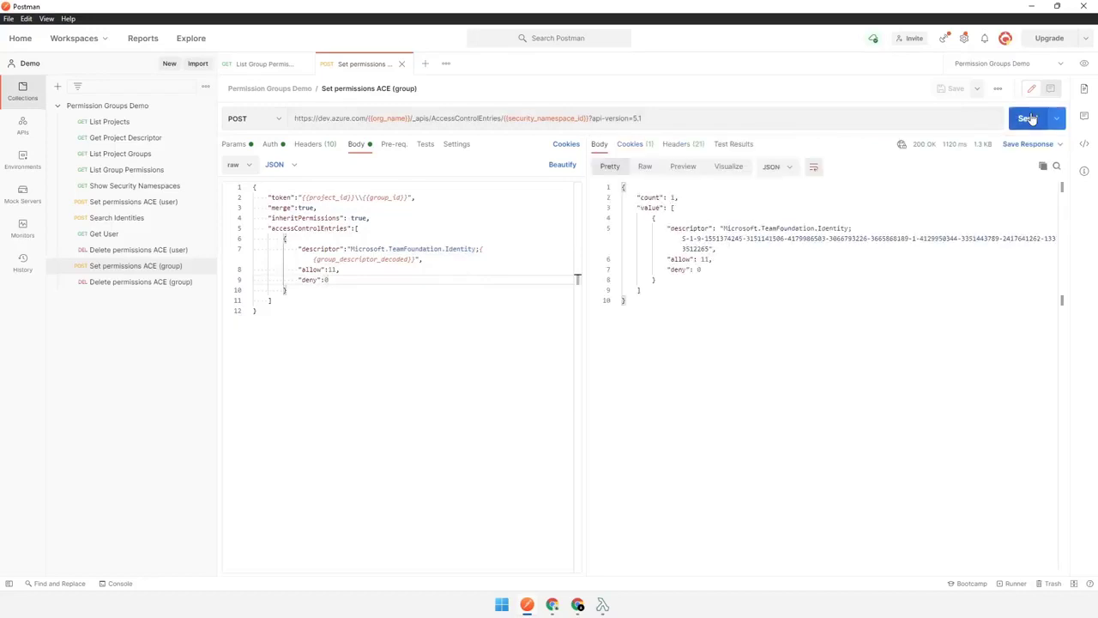
{"action": "left_click_drag", "start_coordinate": [711, 260], "coordinate": [779, 239]}
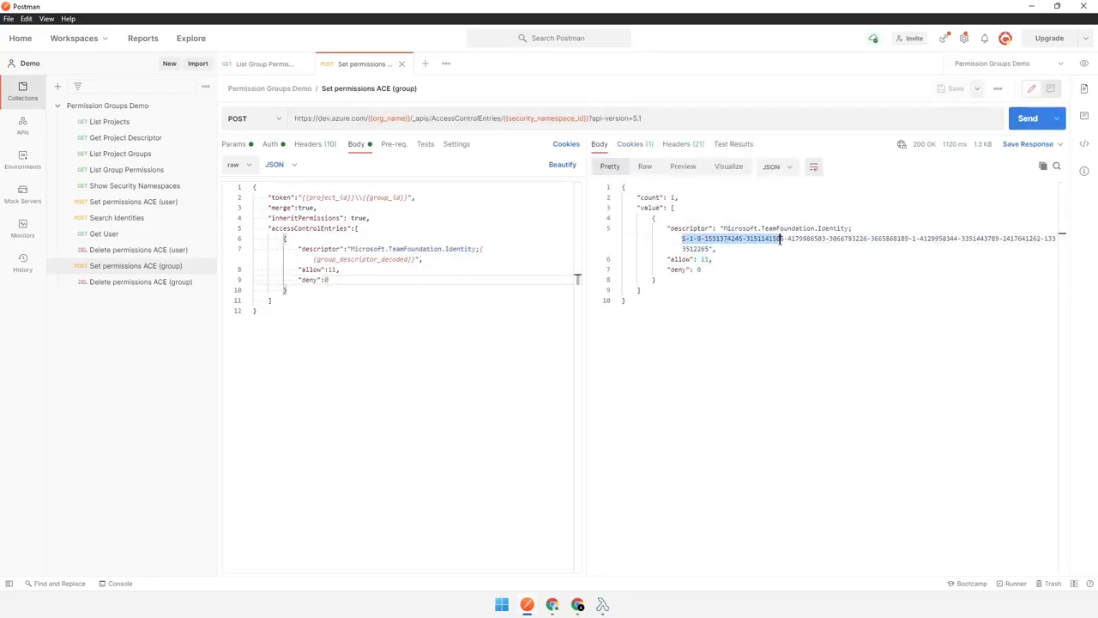
Rerun List Group Permissions and check the descriptor and allow value of the last entry in the response.
{"action": "left_click", "coordinate": [263, 64]}
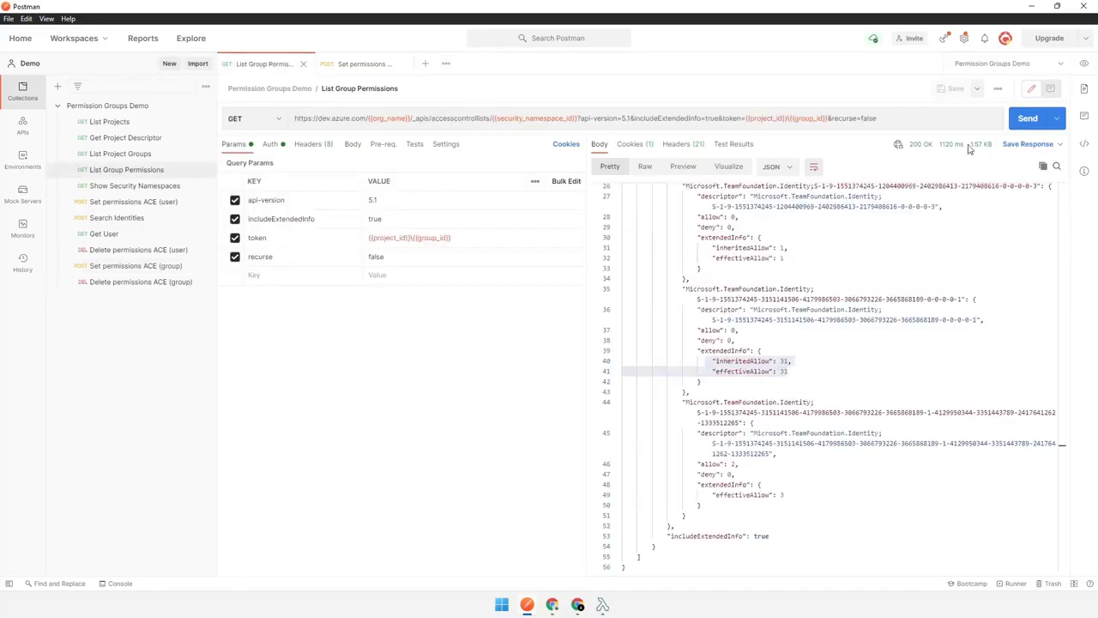
{"action": "left_click", "coordinate": [1026, 118]}
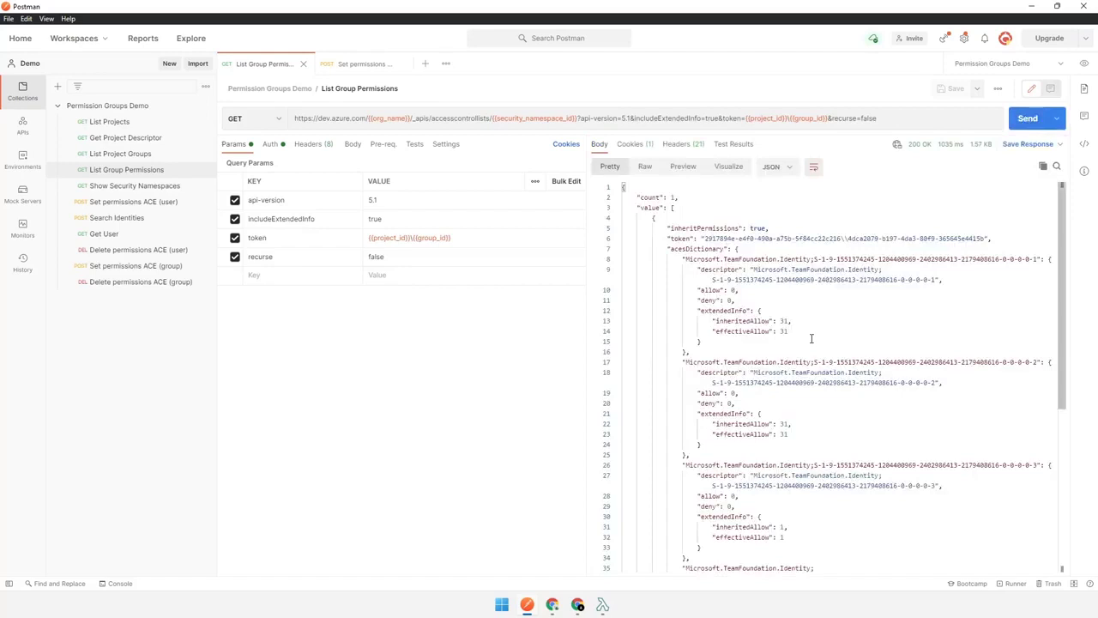
{"action": "scroll", "coordinate": [810, 339], "scroll_direction": "down", "scroll_amount": 10}
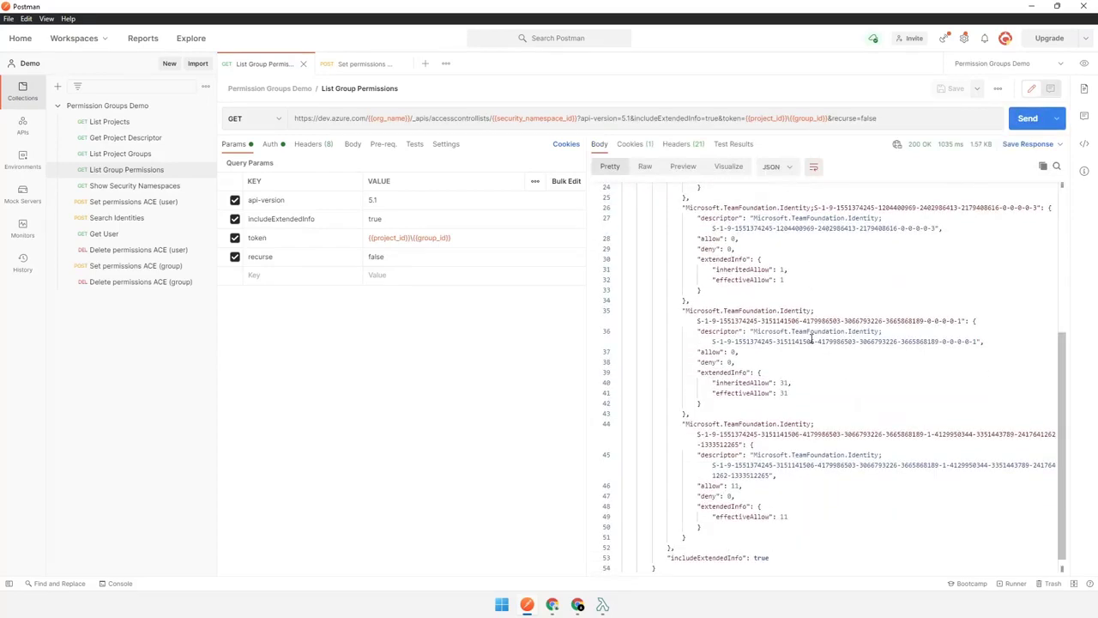
{"action": "double_click", "coordinate": [735, 463]}
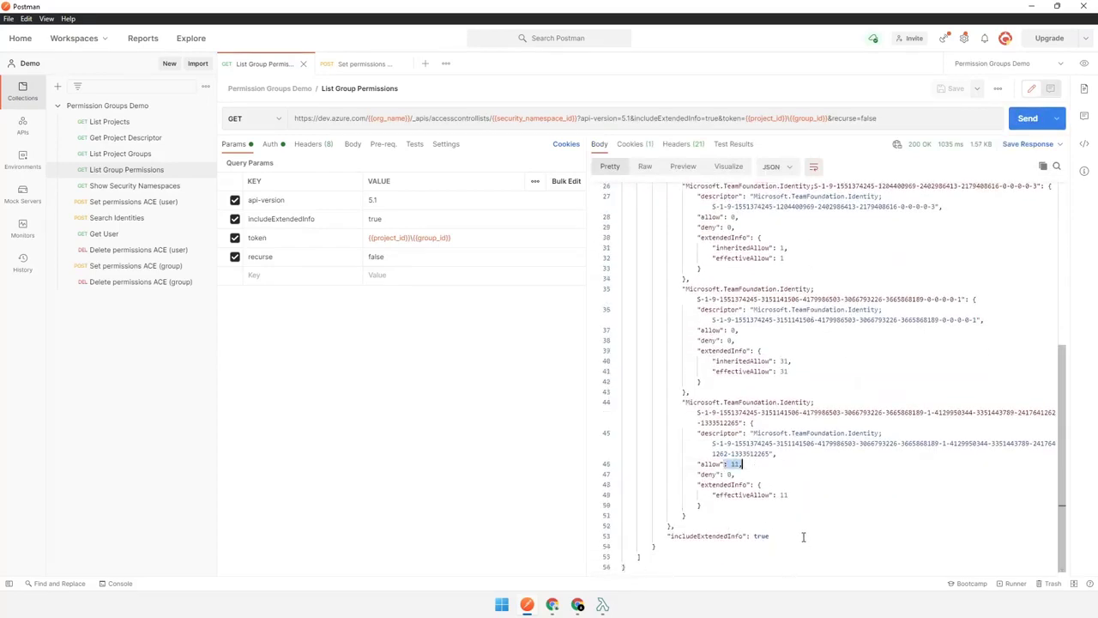
{"action": "left_click_drag", "start_coordinate": [754, 432], "coordinate": [771, 460]}
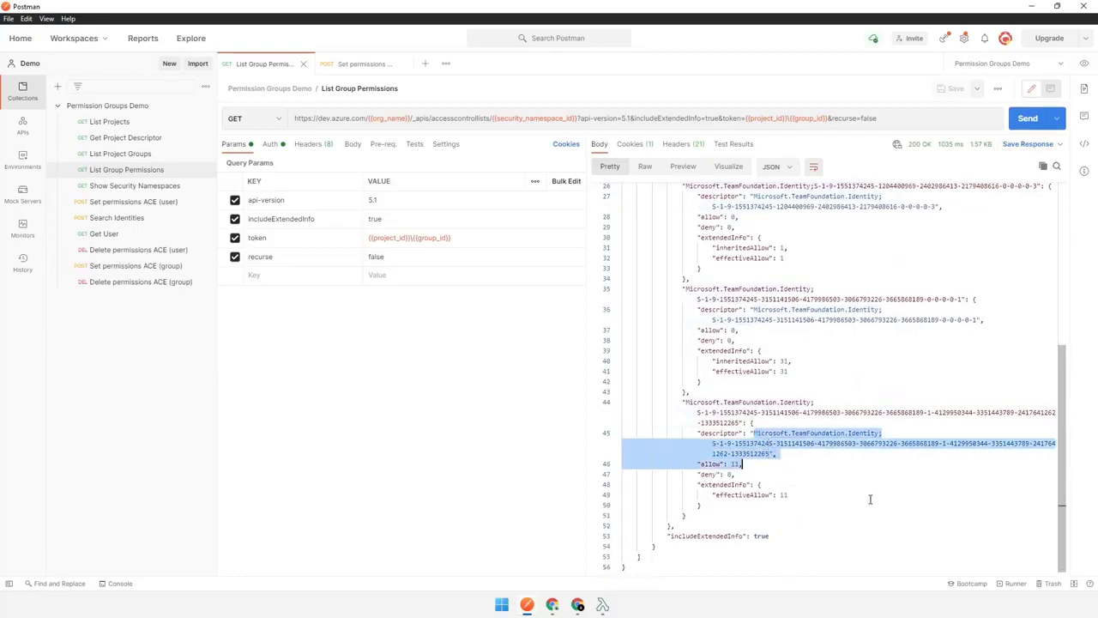
Switch to Azure DevOps, reload The Group's page and check whether members can be added.
{"action": "left_click", "coordinate": [578, 605]}
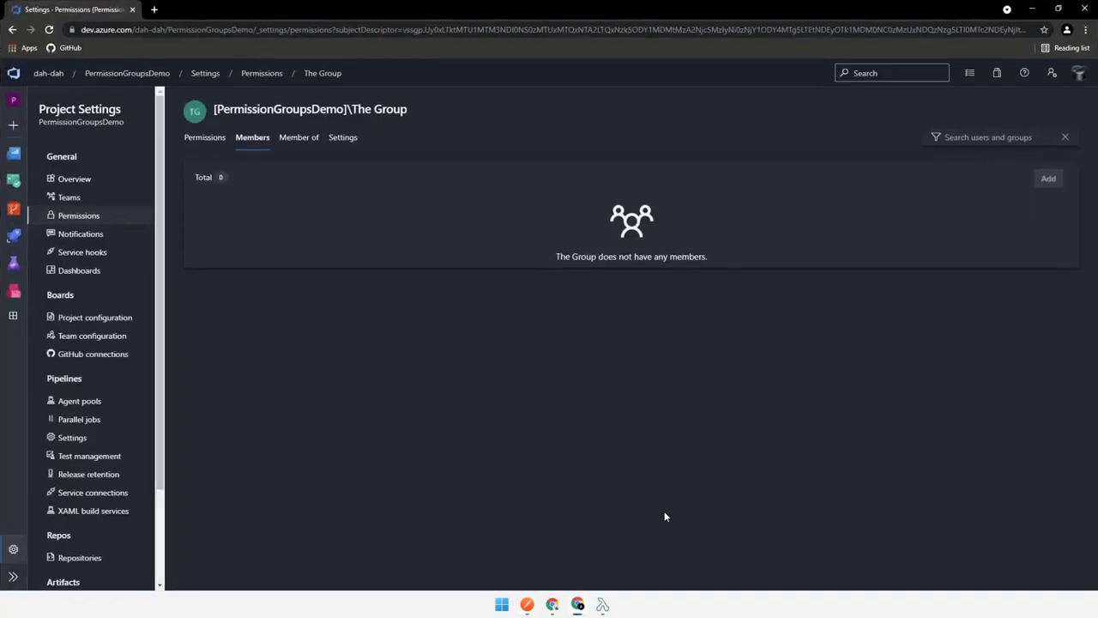
{"action": "key", "text": "F5"}
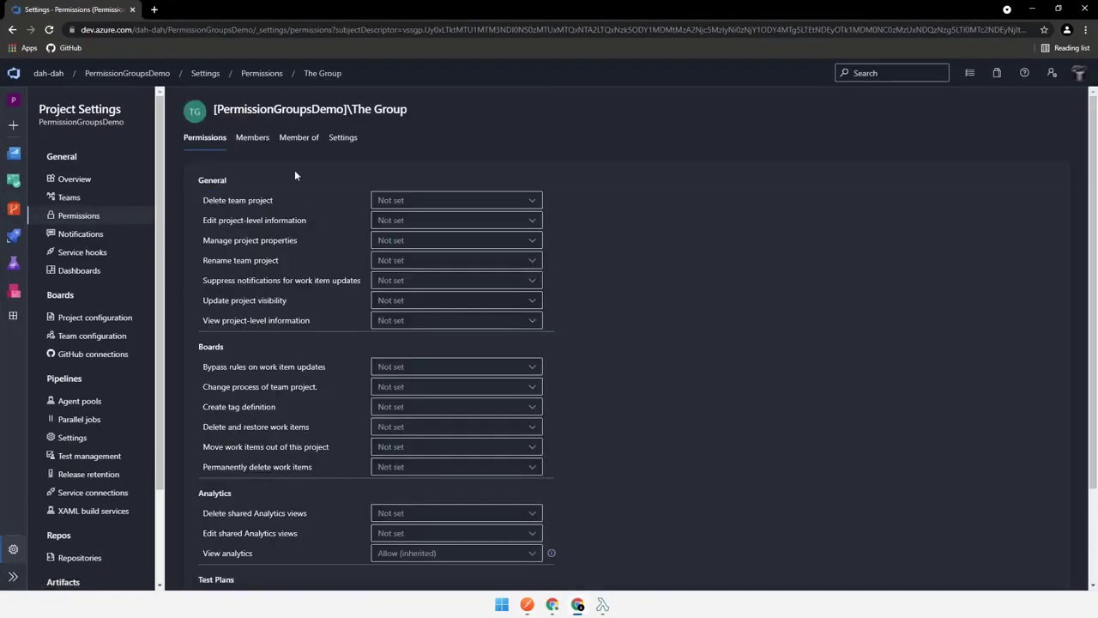
{"action": "left_click", "coordinate": [252, 139]}
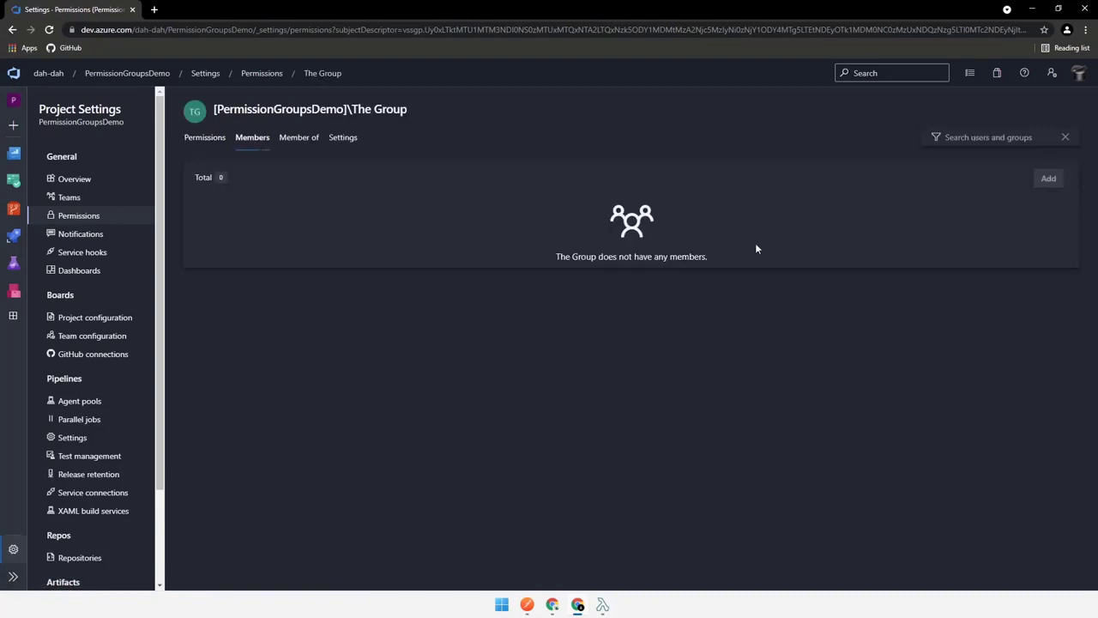
Switch to the light-themed Azure DevOps window, open The Group's members and add the bot user found with "dah".
{"action": "left_click", "coordinate": [551, 605]}
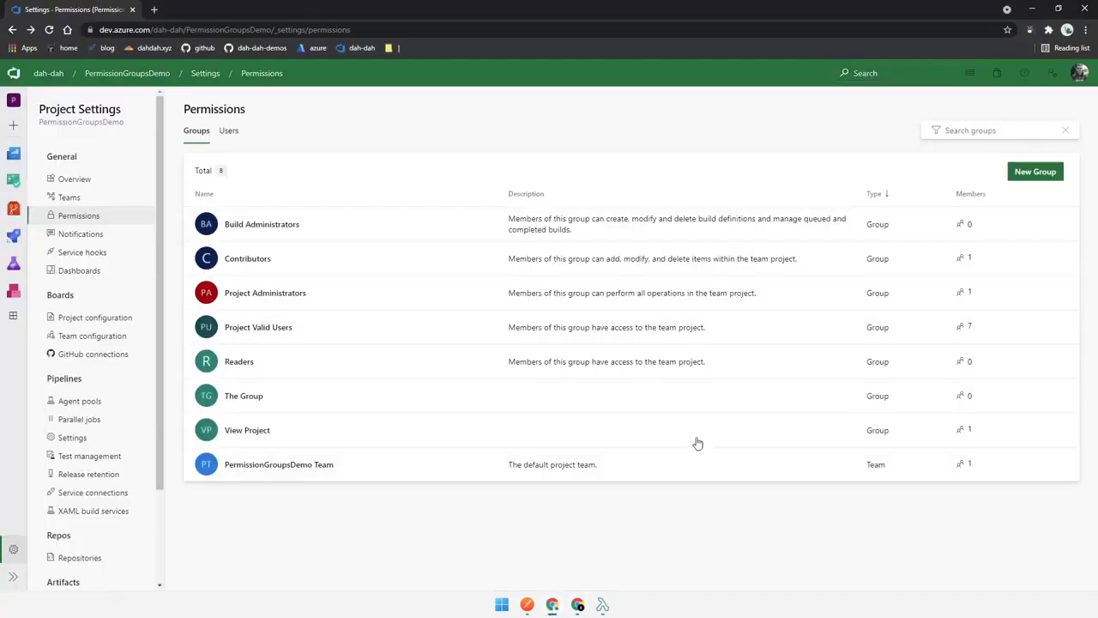
{"action": "left_click", "coordinate": [328, 394]}
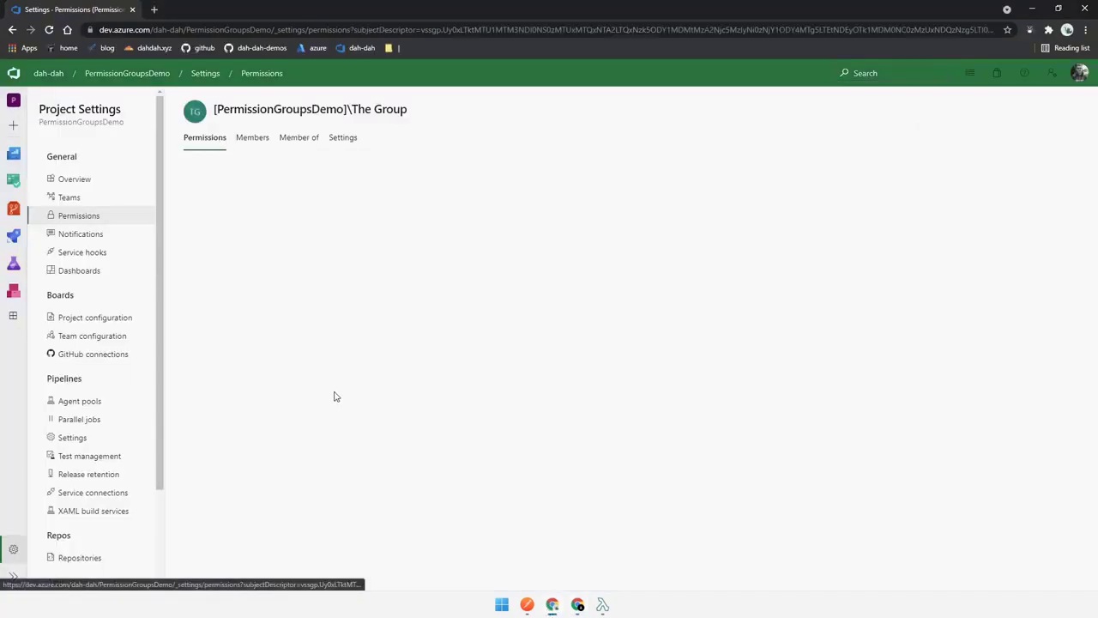
{"action": "left_click", "coordinate": [253, 138]}
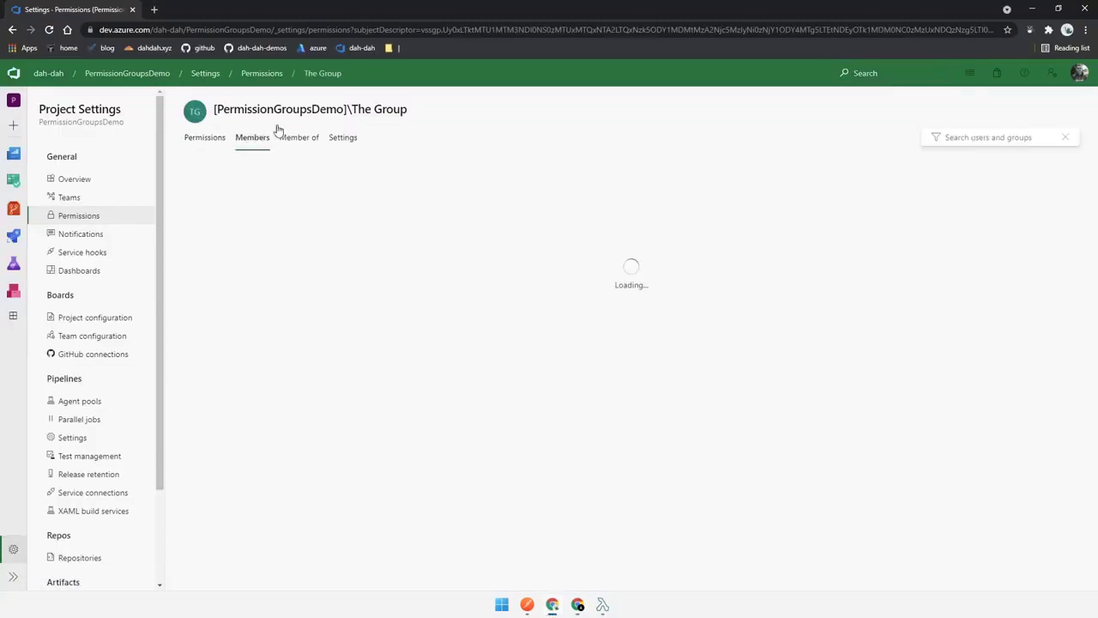
{"action": "left_click", "coordinate": [1048, 179]}
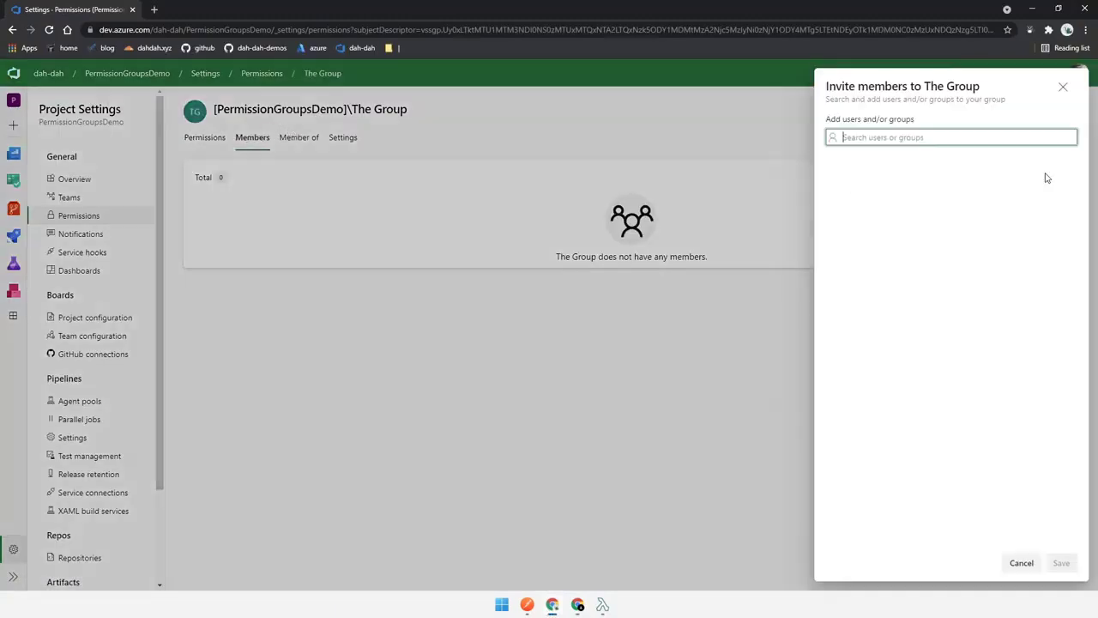
{"action": "type", "text": "dah"}
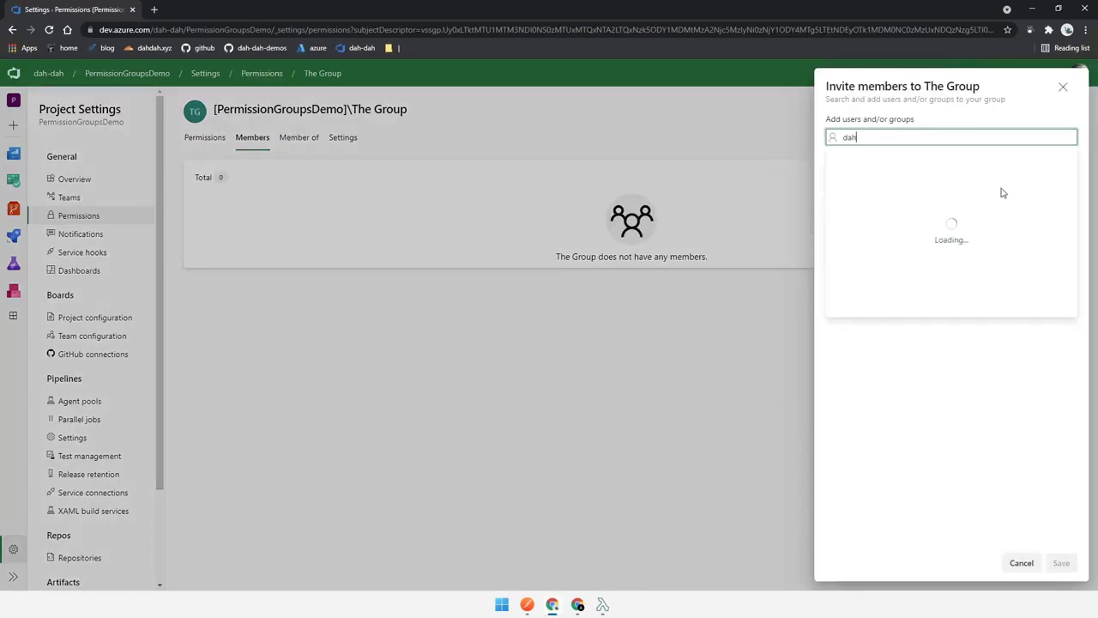
{"action": "left_click", "coordinate": [1001, 193]}
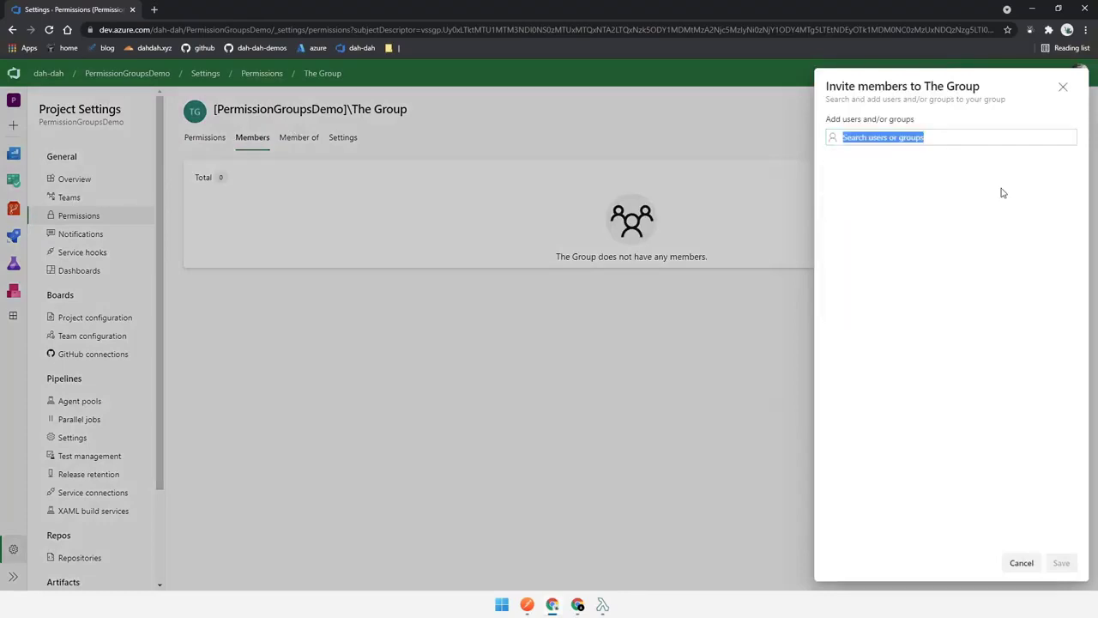
{"action": "left_click", "coordinate": [1063, 566]}
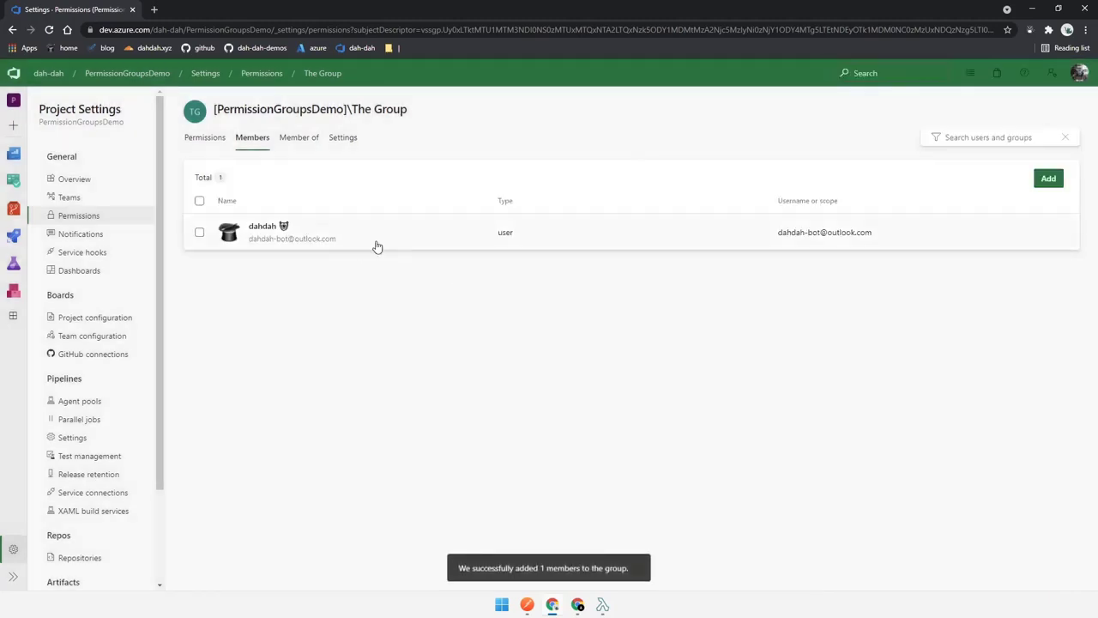
Return to the dark-themed Azure DevOps window and reload The Group's member list to inspect the bot account's membership and add rights.
{"action": "mouse_move", "coordinate": [579, 605]}
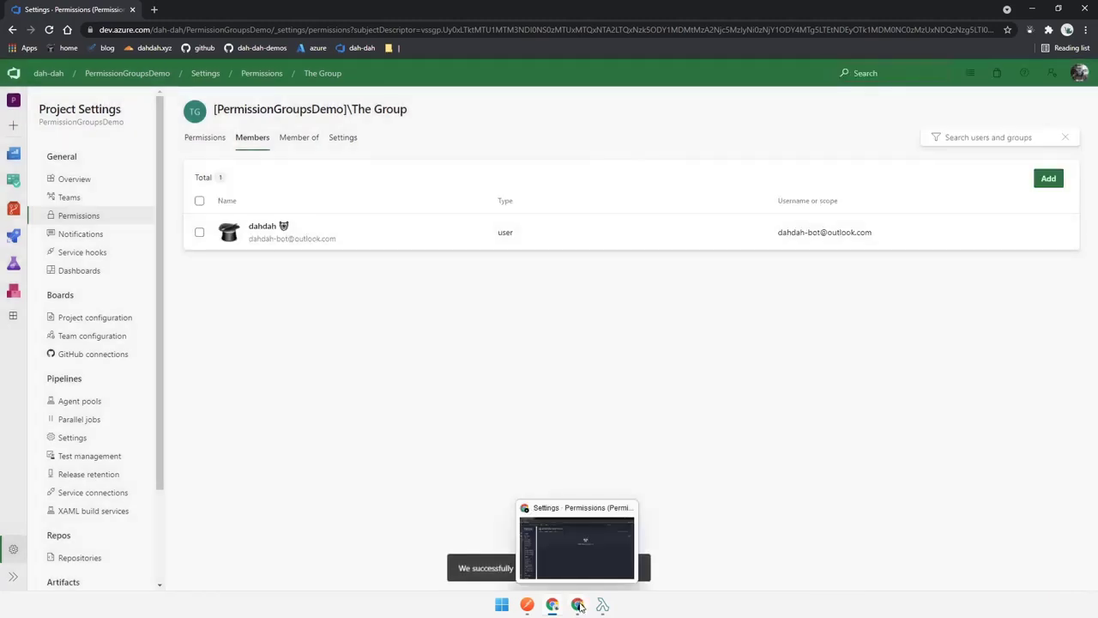
{"action": "left_click", "coordinate": [579, 606]}
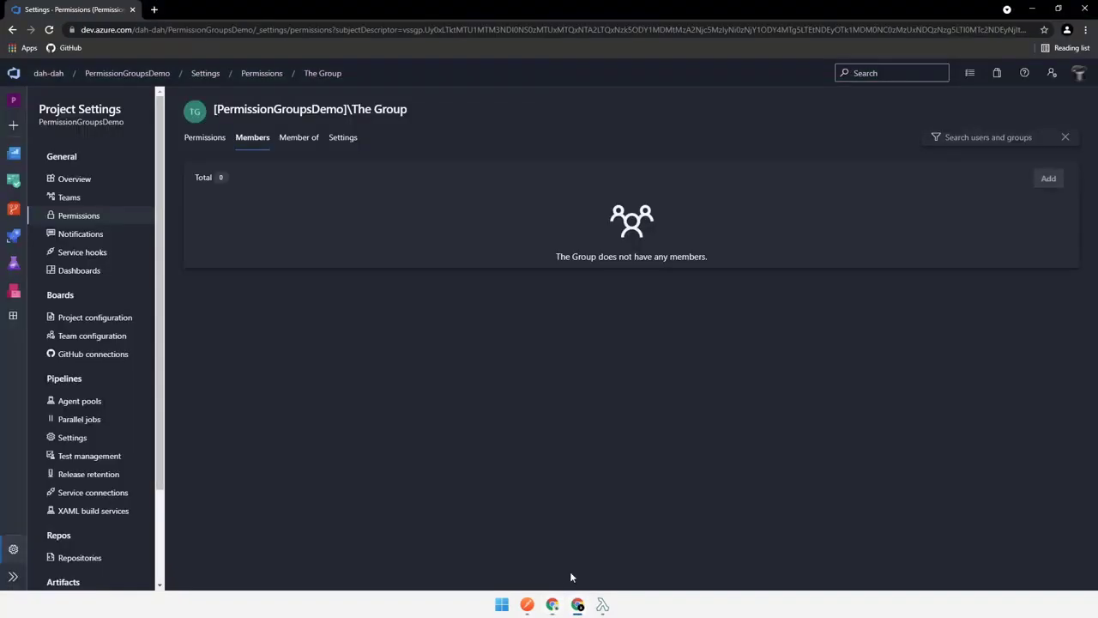
{"action": "key", "text": "F5"}
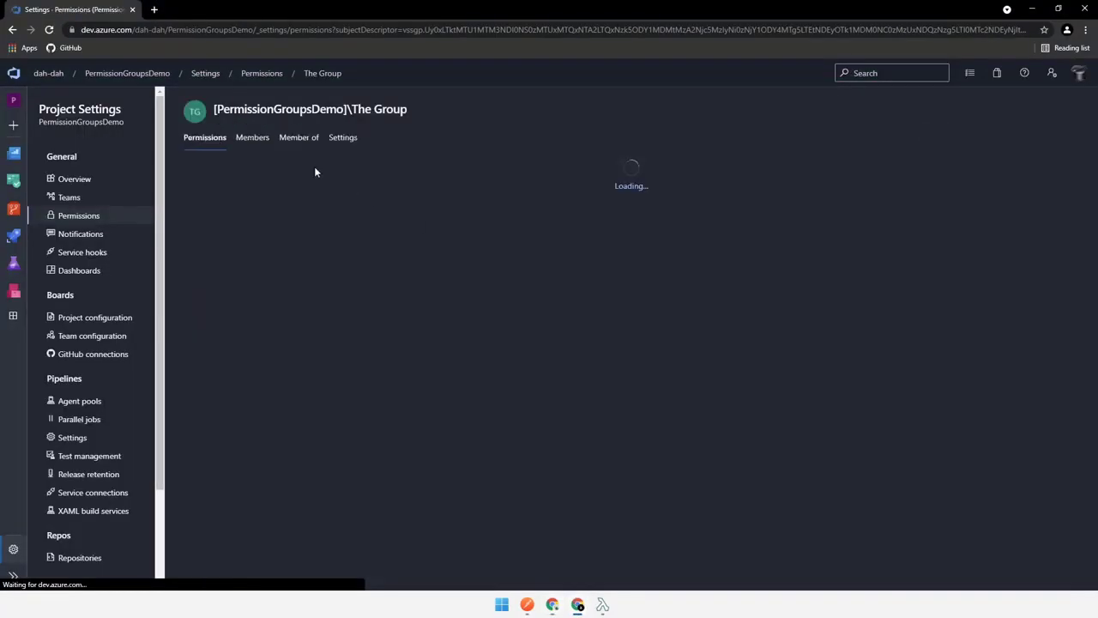
{"action": "left_click", "coordinate": [257, 141]}
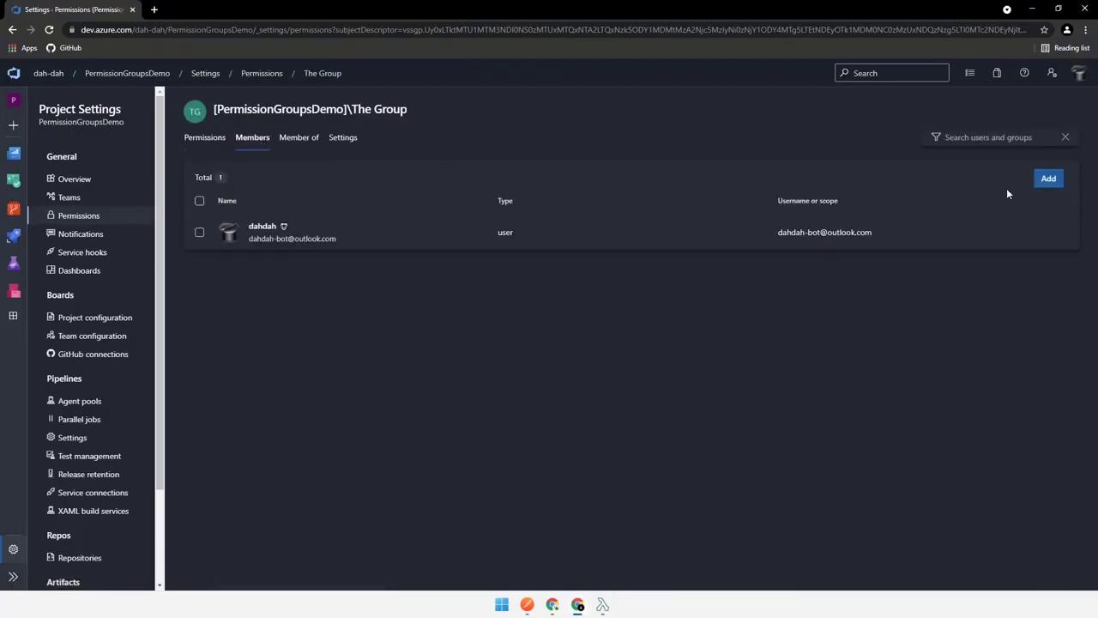
Invite the second user to The Group by first name and save the new membership.
{"action": "left_click", "coordinate": [1048, 180]}
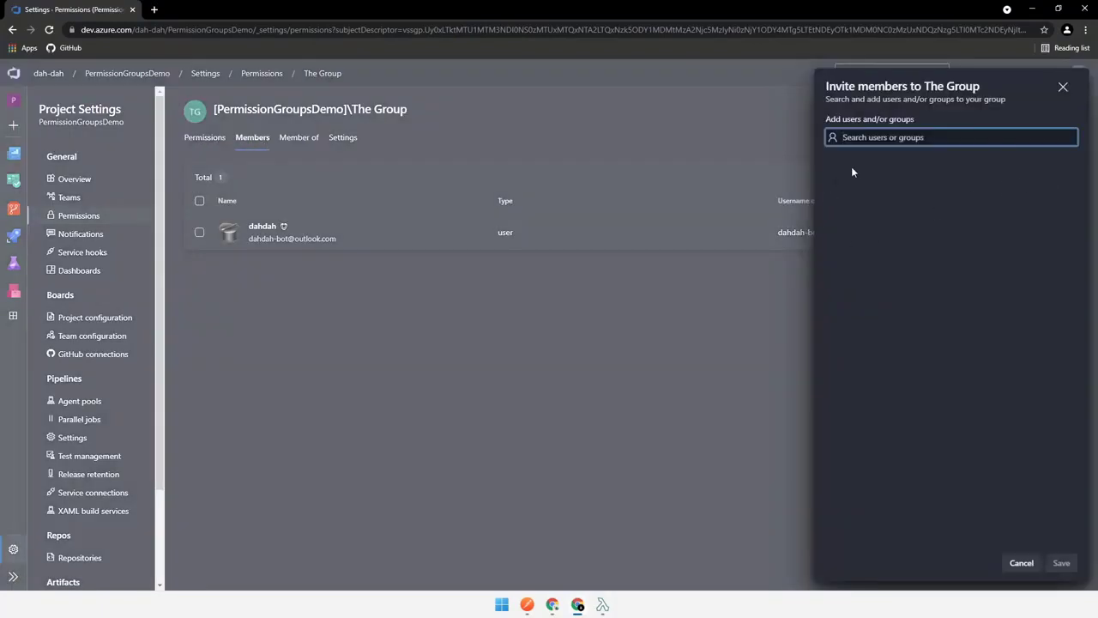
{"action": "type", "text": "go"}
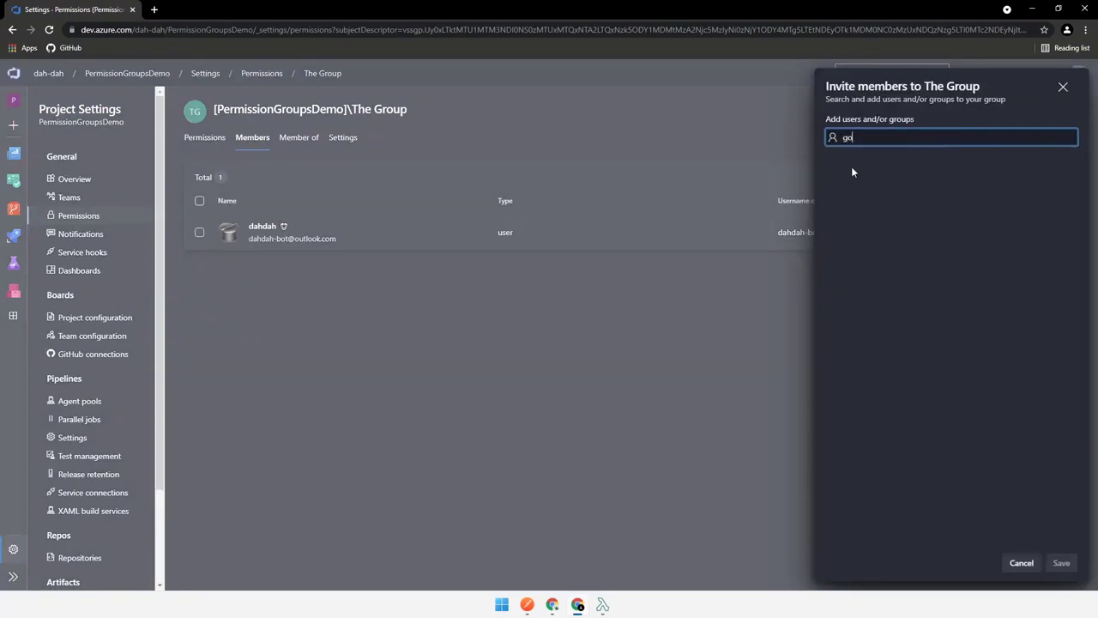
{"action": "type", "text": "rdon"}
{"action": "left_click", "coordinate": [885, 191]}
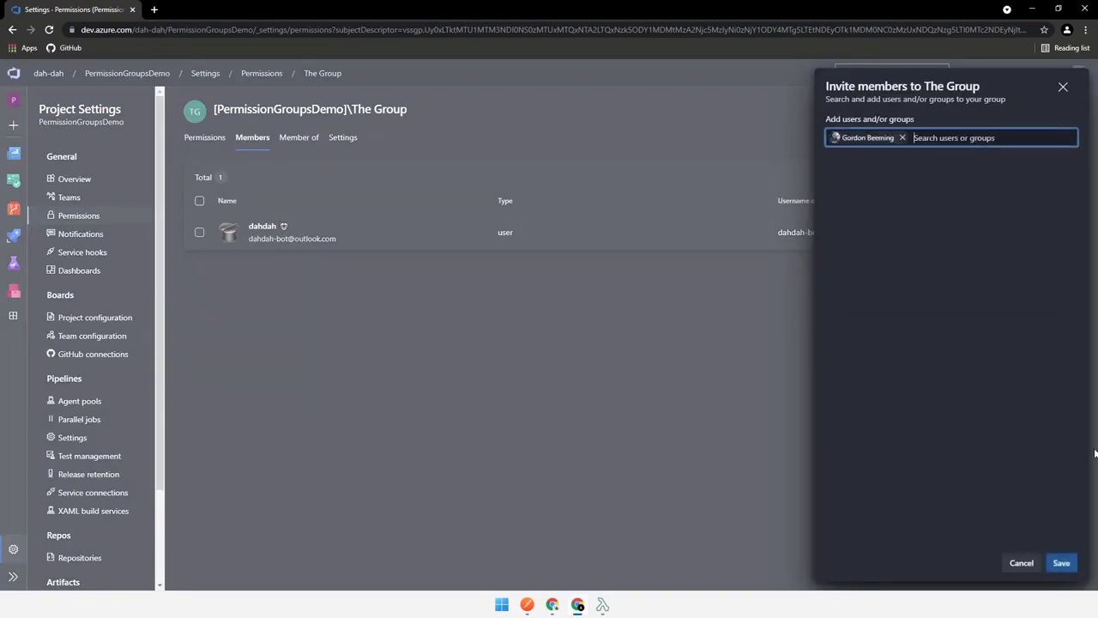
{"action": "left_click", "coordinate": [1060, 563]}
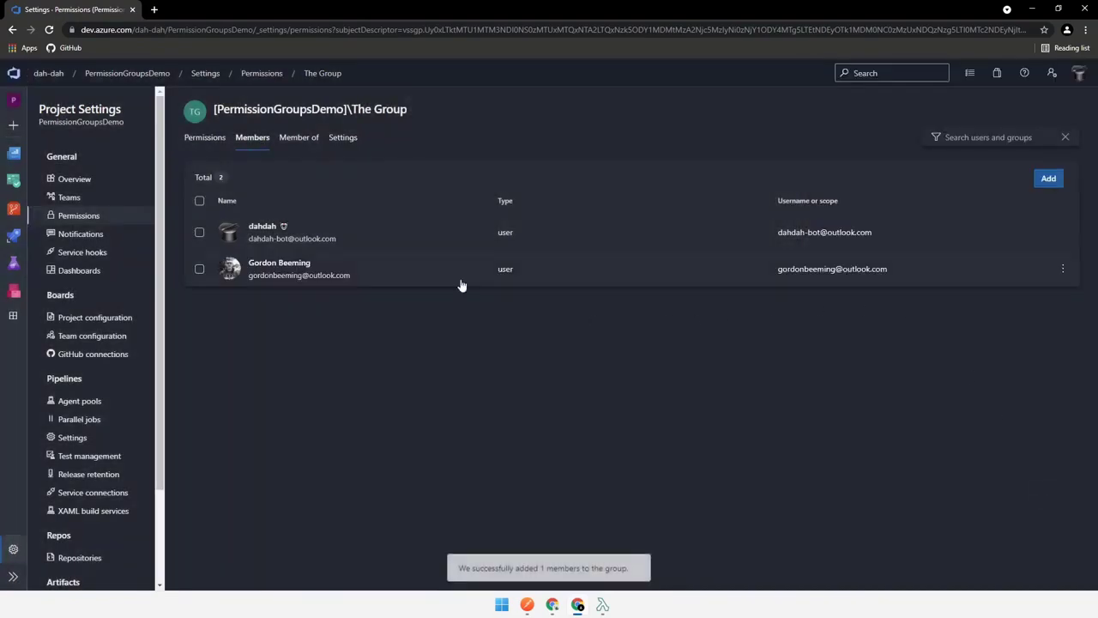
Remove the second user and the bot user from The Group, then reload its members and check whether adding is still possible.
{"action": "left_click", "coordinate": [1062, 268]}
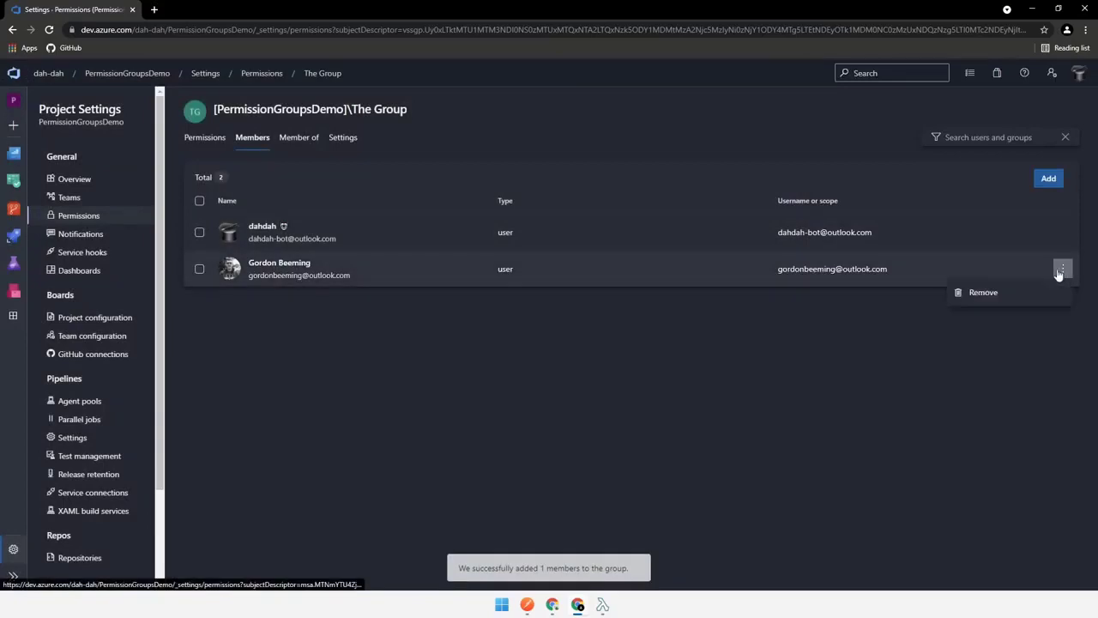
{"action": "left_click", "coordinate": [1012, 296]}
{"action": "left_click", "coordinate": [656, 360]}
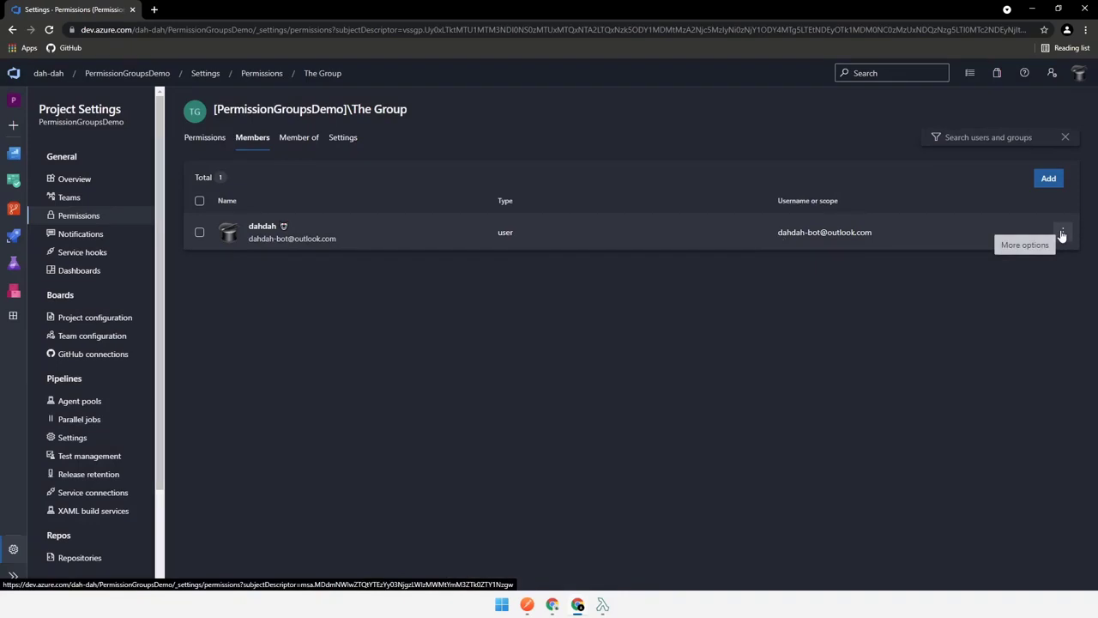
{"action": "left_click", "coordinate": [1062, 233]}
{"action": "left_click", "coordinate": [1033, 259]}
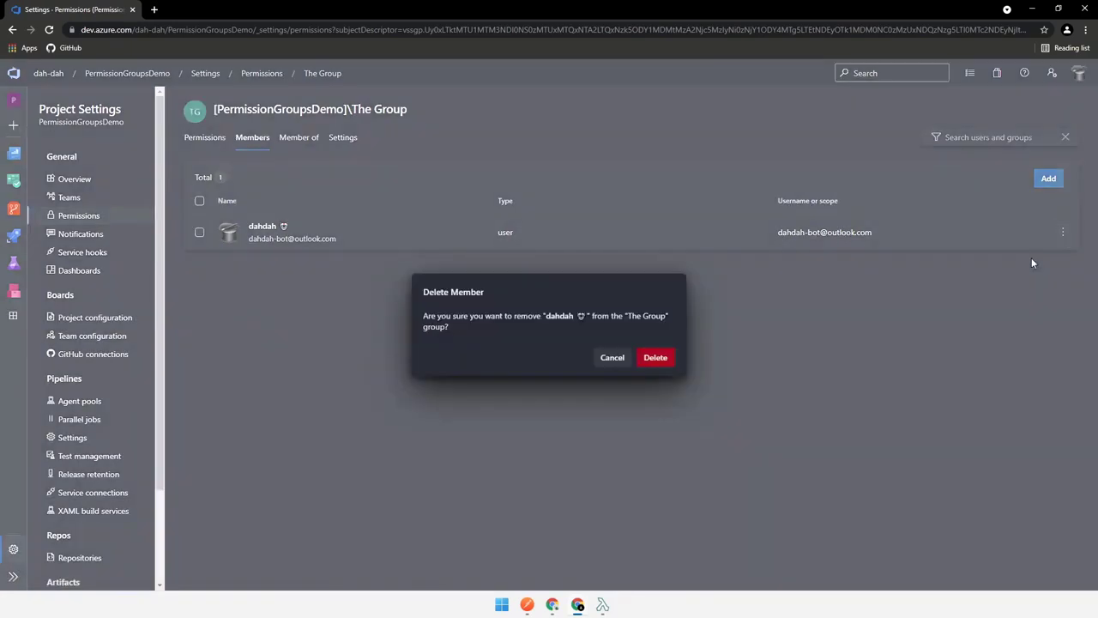
{"action": "left_click", "coordinate": [657, 358]}
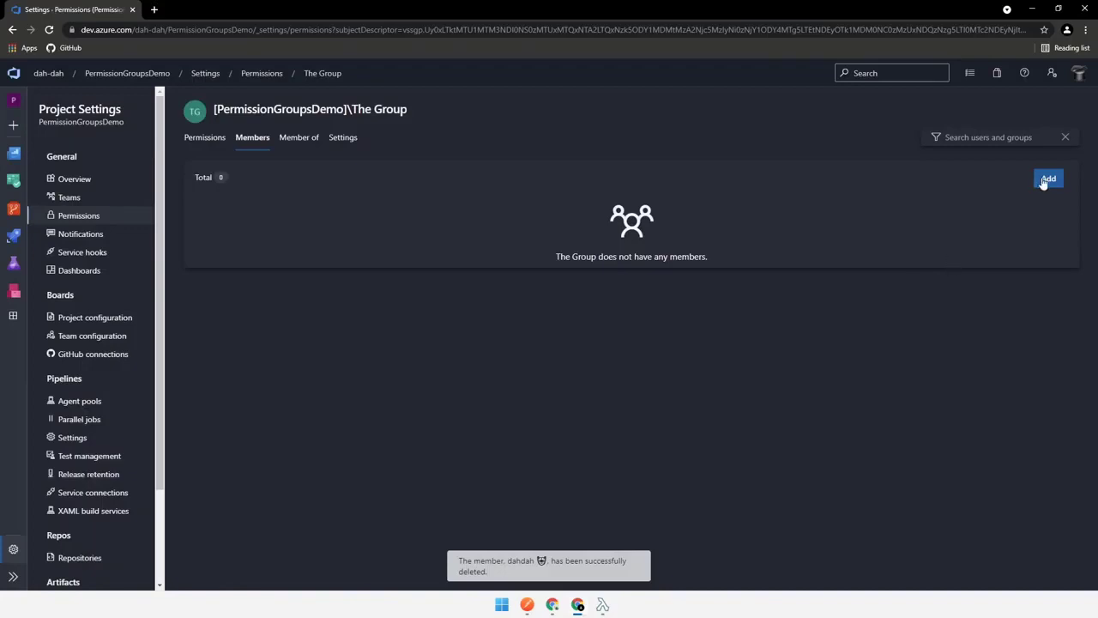
{"action": "key", "text": "F5"}
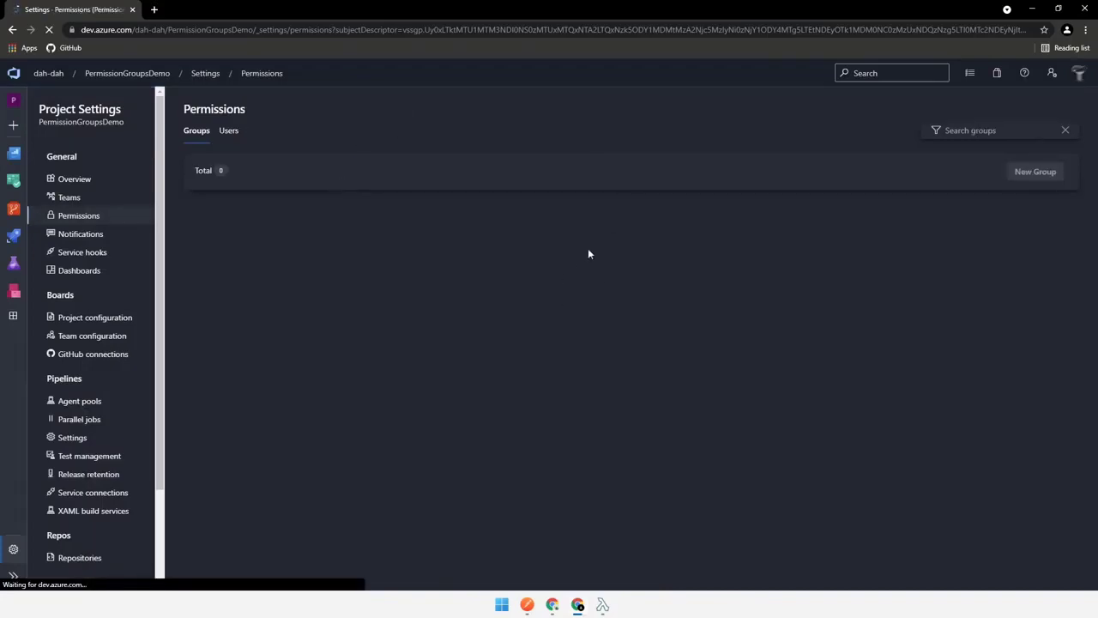
{"action": "left_click", "coordinate": [254, 141]}
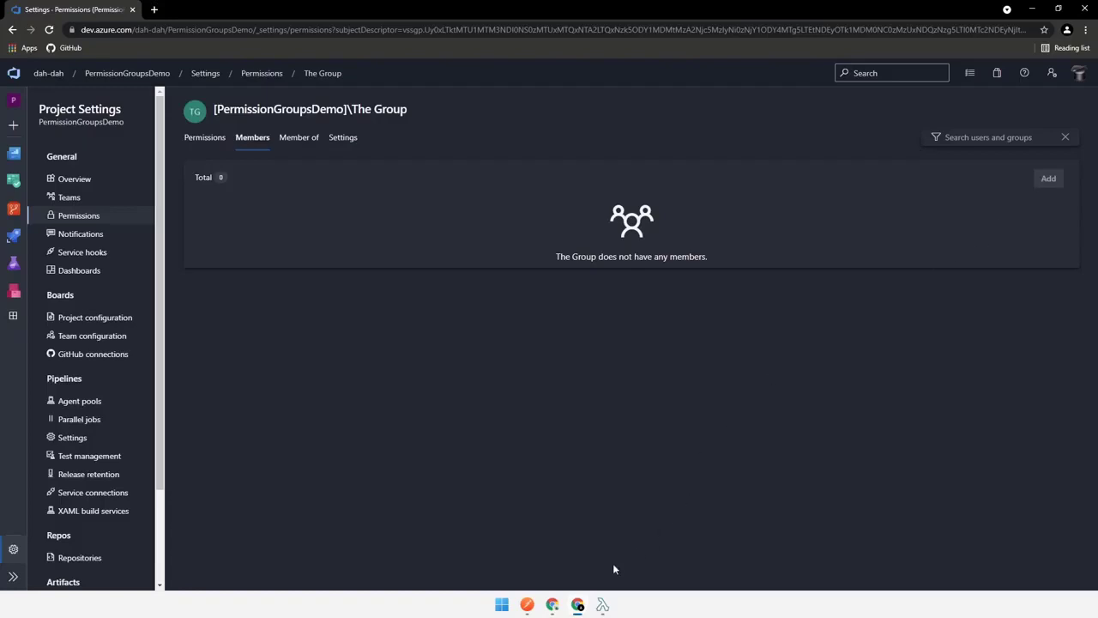
In the light-themed Azure DevOps window, re-add the bot user to The Group, then check its members in the dark-themed window.
{"action": "left_click", "coordinate": [552, 605]}
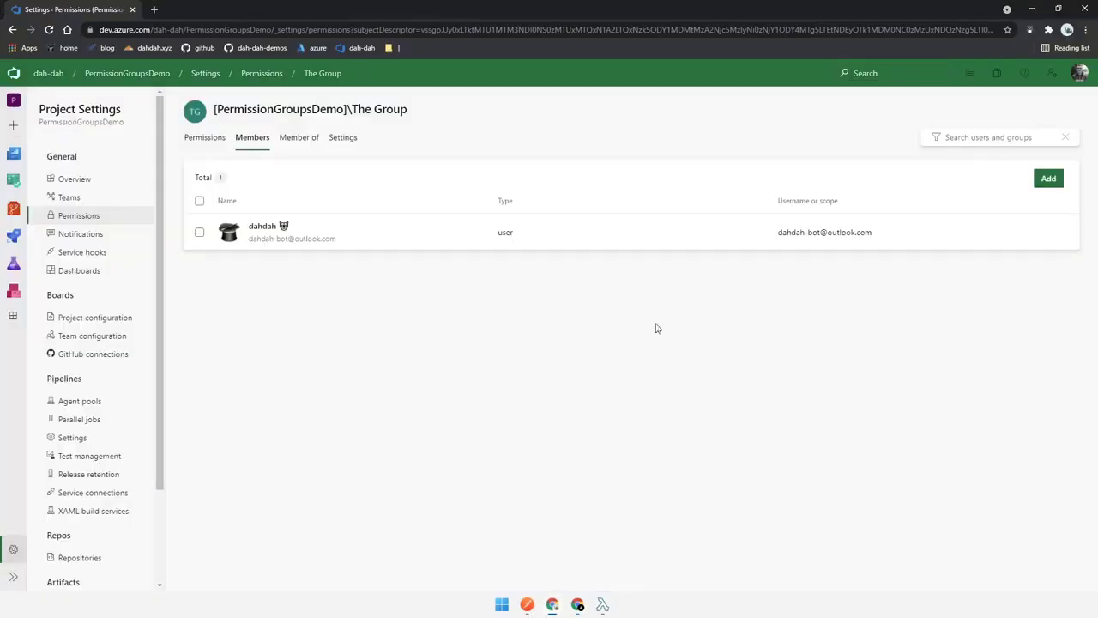
{"action": "key", "text": "F5"}
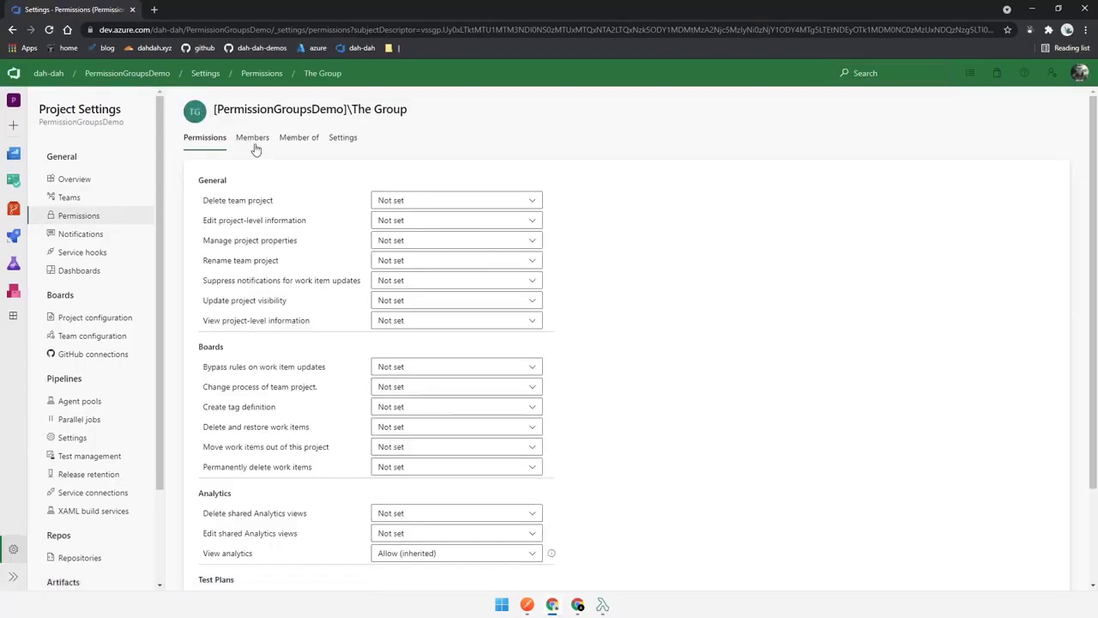
{"action": "left_click", "coordinate": [254, 139]}
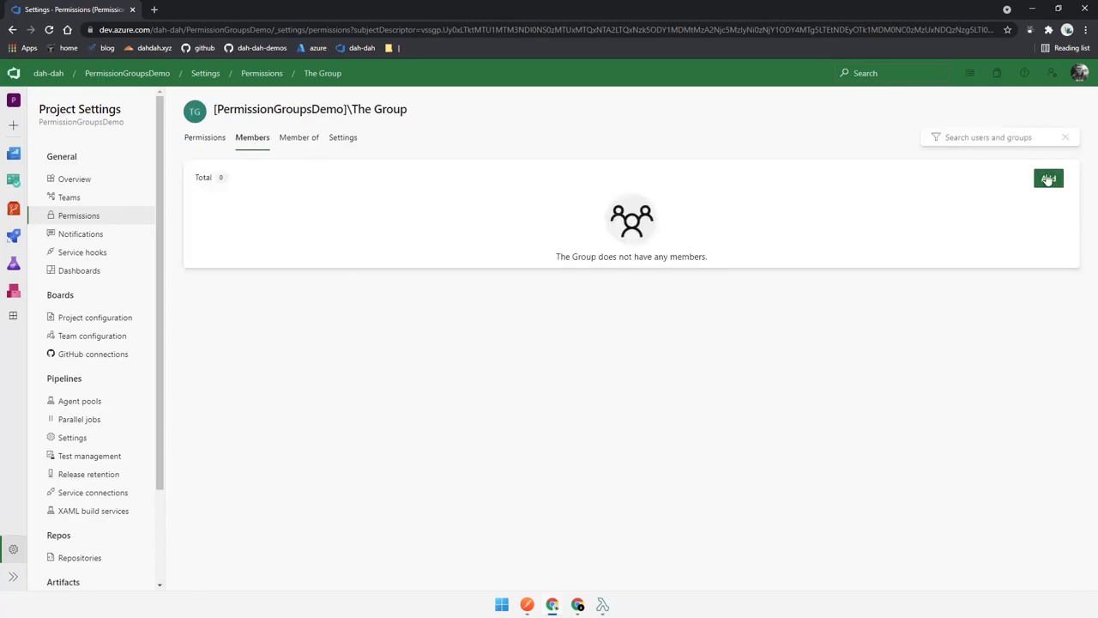
{"action": "left_click", "coordinate": [1047, 179]}
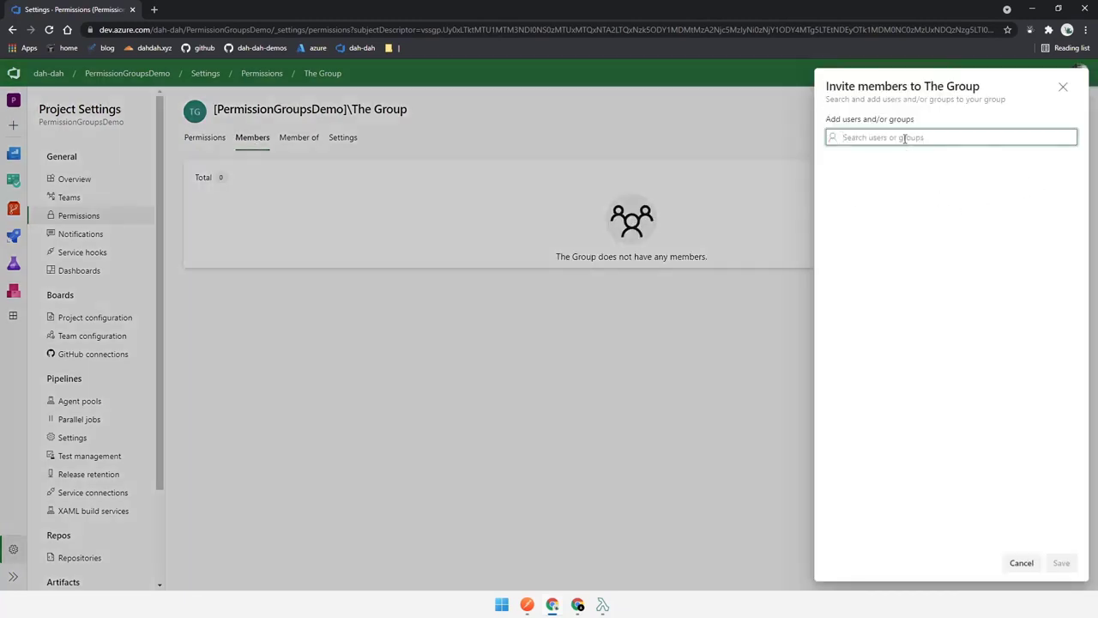
{"action": "type", "text": "dah"}
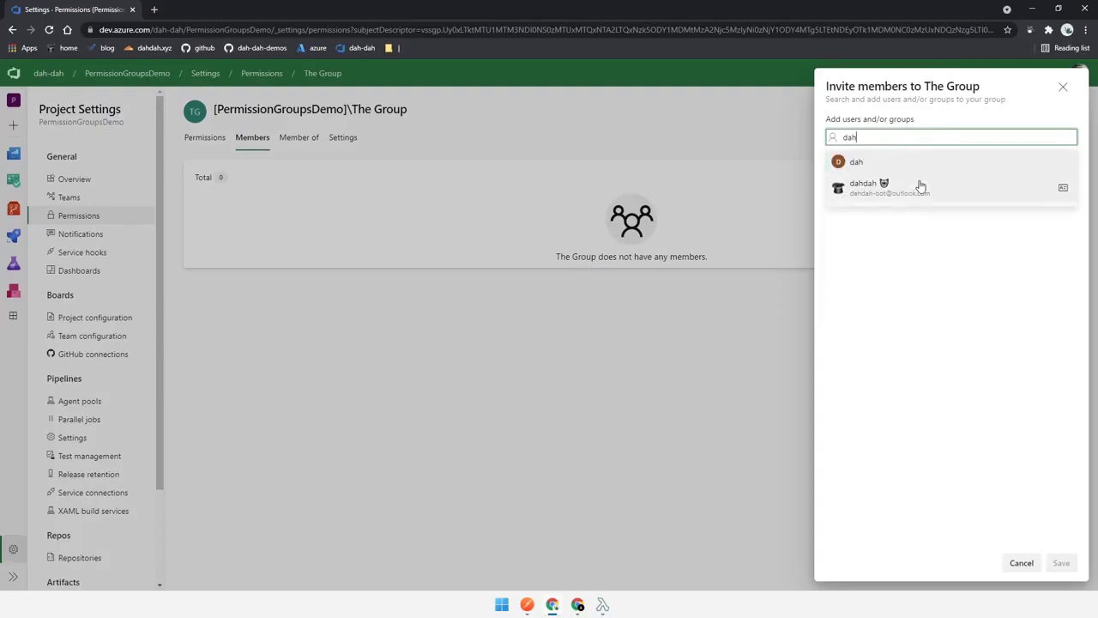
{"action": "left_click", "coordinate": [920, 186]}
{"action": "left_click", "coordinate": [1059, 566]}
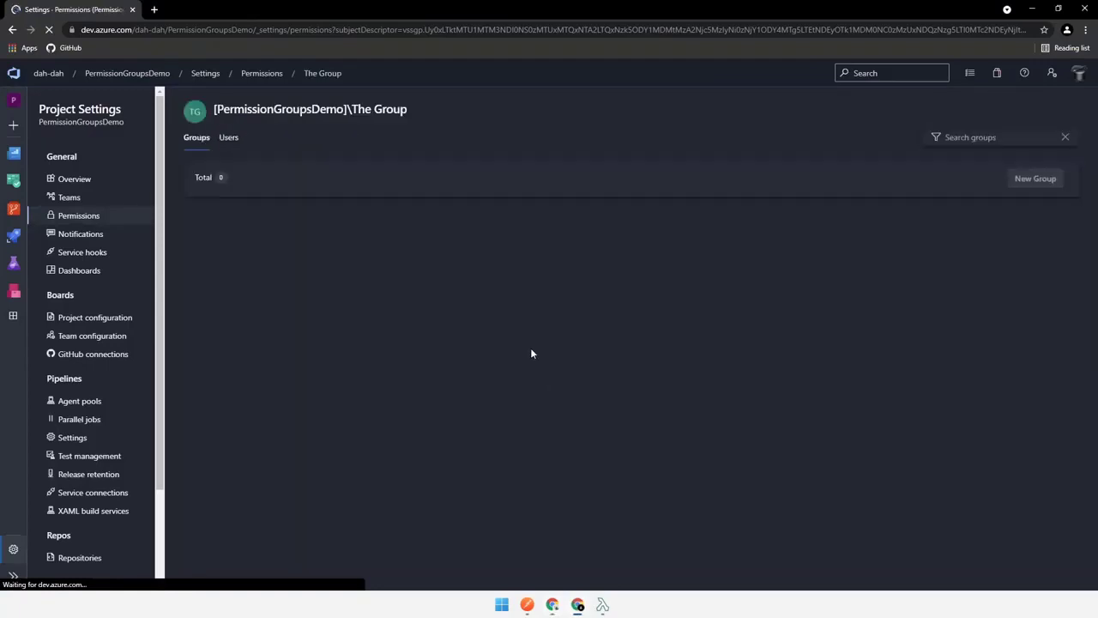
{"action": "left_click", "coordinate": [262, 142]}
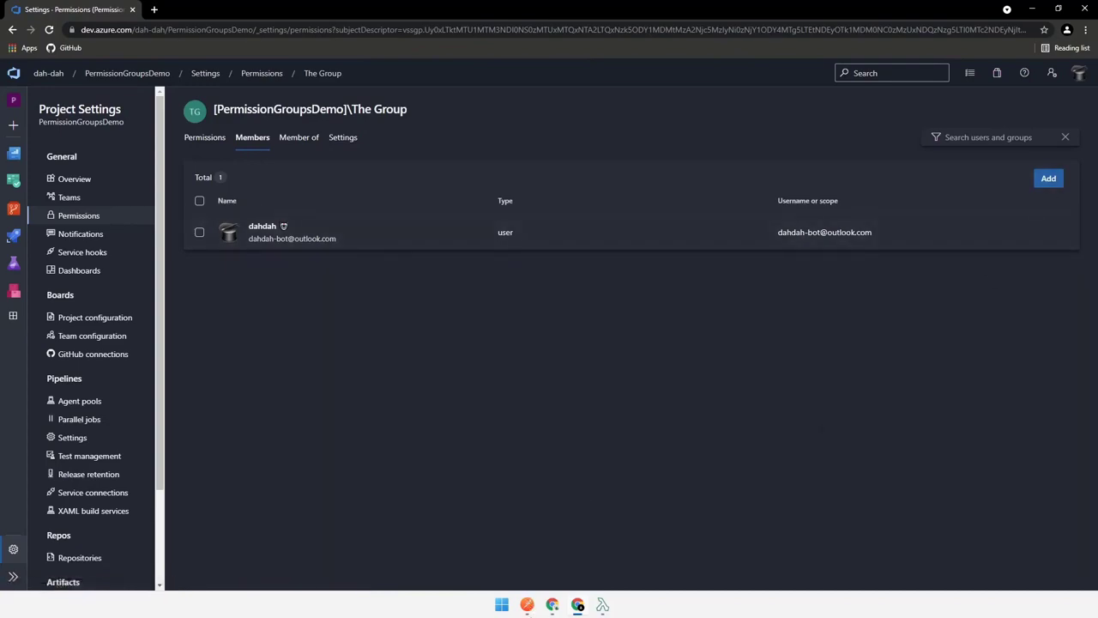
Switch to Postman, run the Delete permissions ACE (group) request and inspect its response.
{"action": "left_click", "coordinate": [527, 604]}
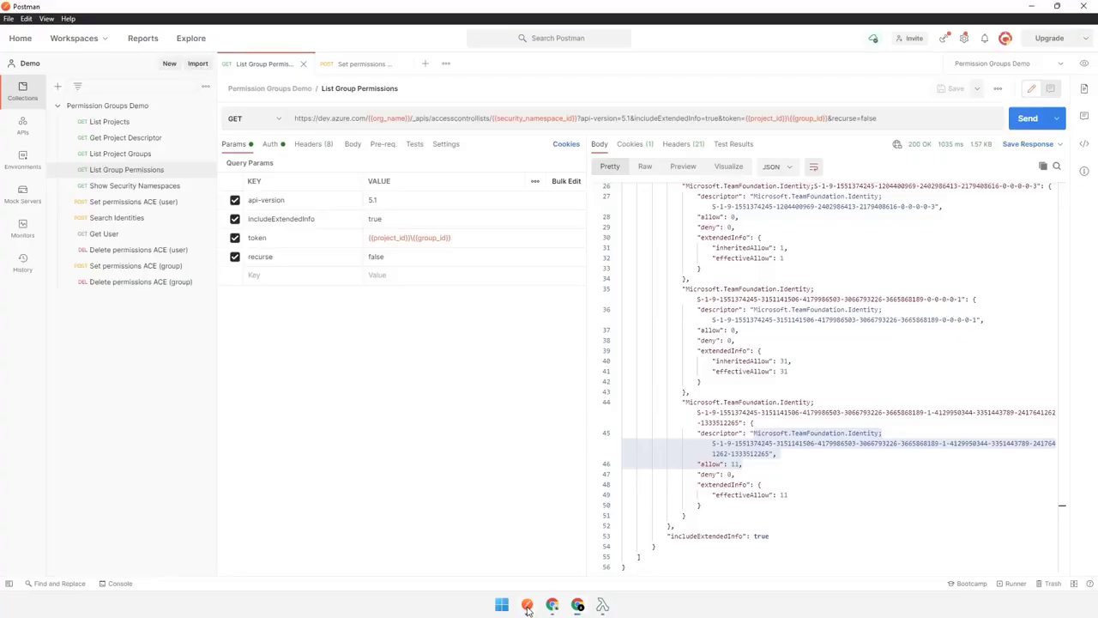
{"action": "left_click", "coordinate": [116, 283]}
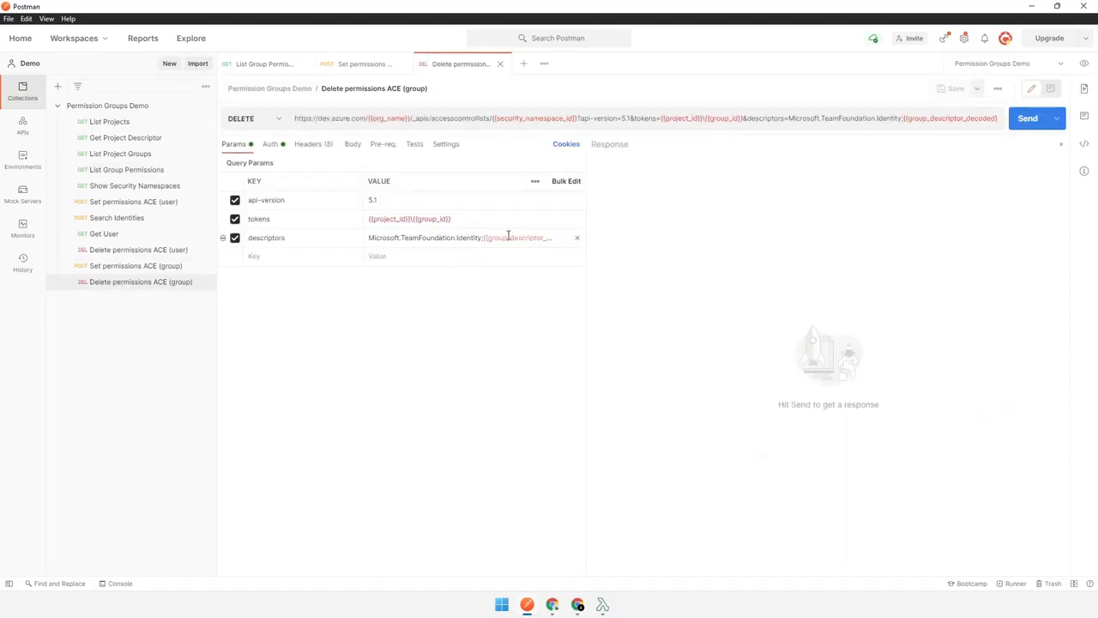
{"action": "left_click", "coordinate": [1025, 127]}
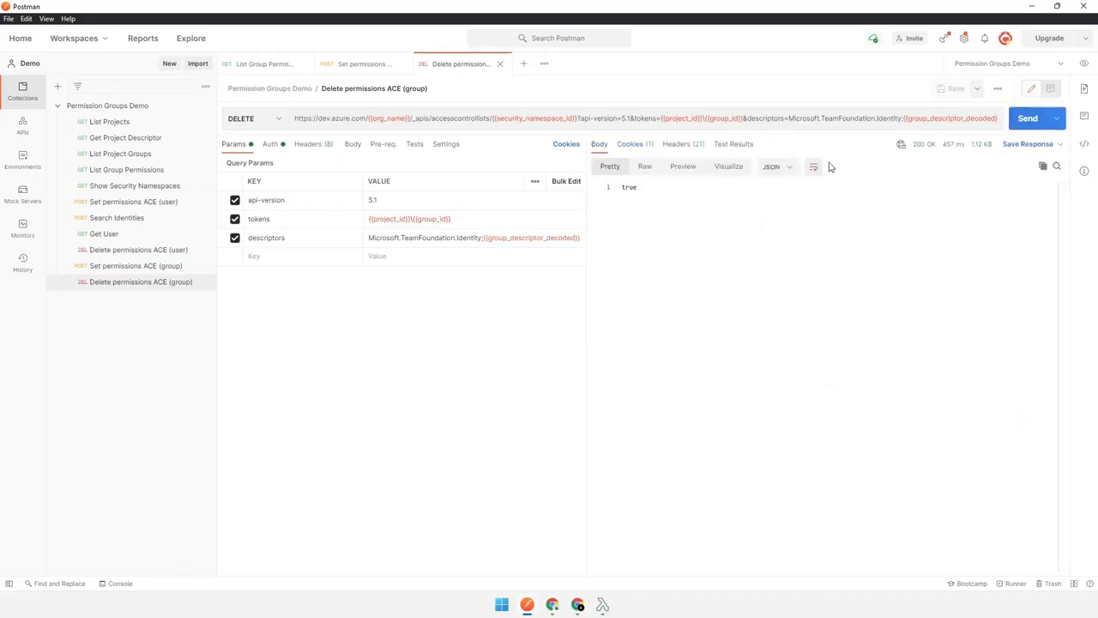
{"action": "left_click_drag", "start_coordinate": [674, 185], "coordinate": [592, 189]}
{"action": "left_click", "coordinate": [725, 213]}
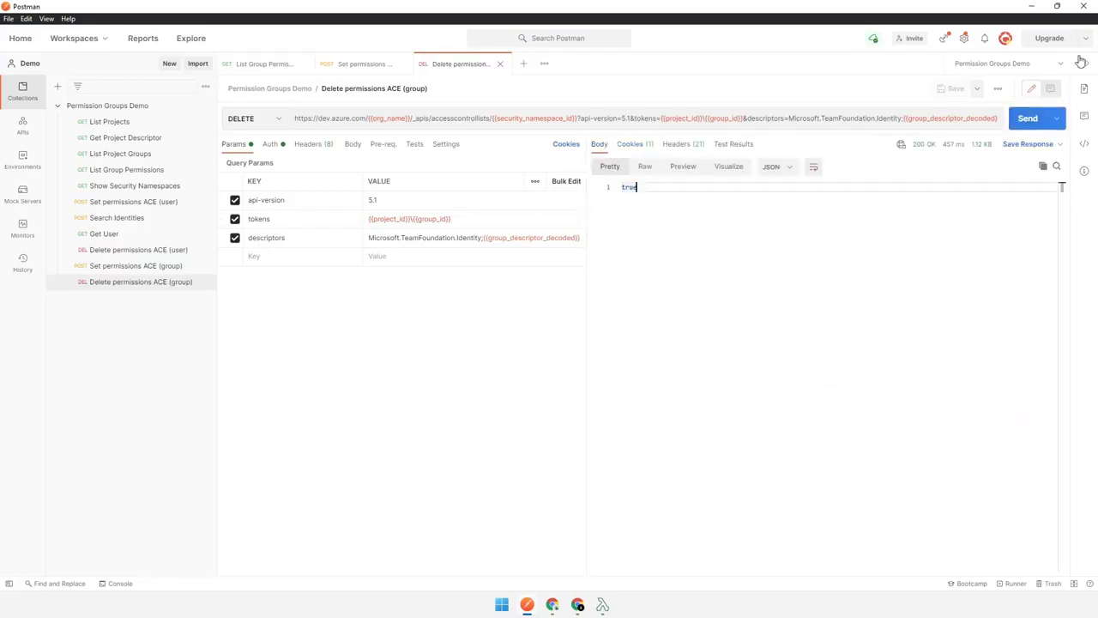
Go back to Azure DevOps, reload The Group's members and check whether adding members is still allowed after the group permission deletion.
{"action": "left_click", "coordinate": [1037, 7]}
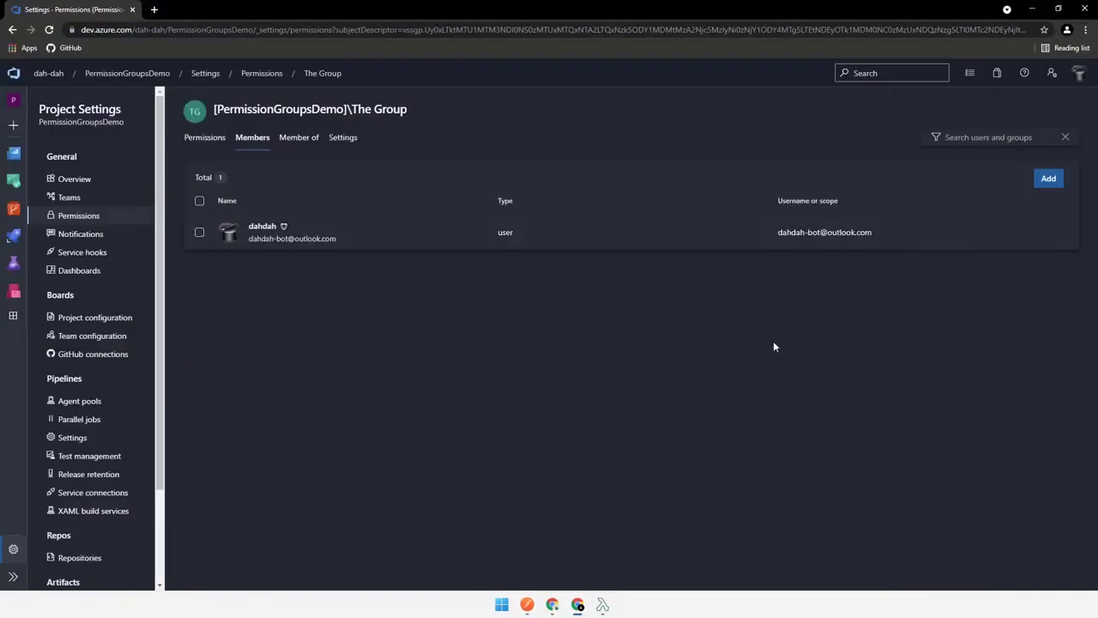
{"action": "key", "text": "F5"}
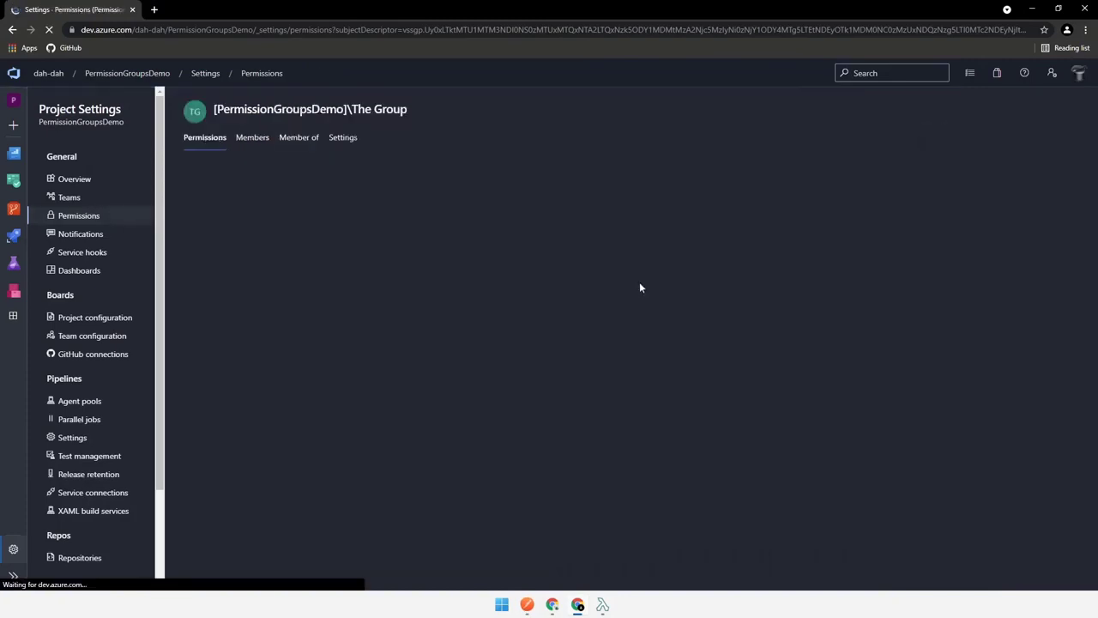
{"action": "left_click", "coordinate": [254, 138]}
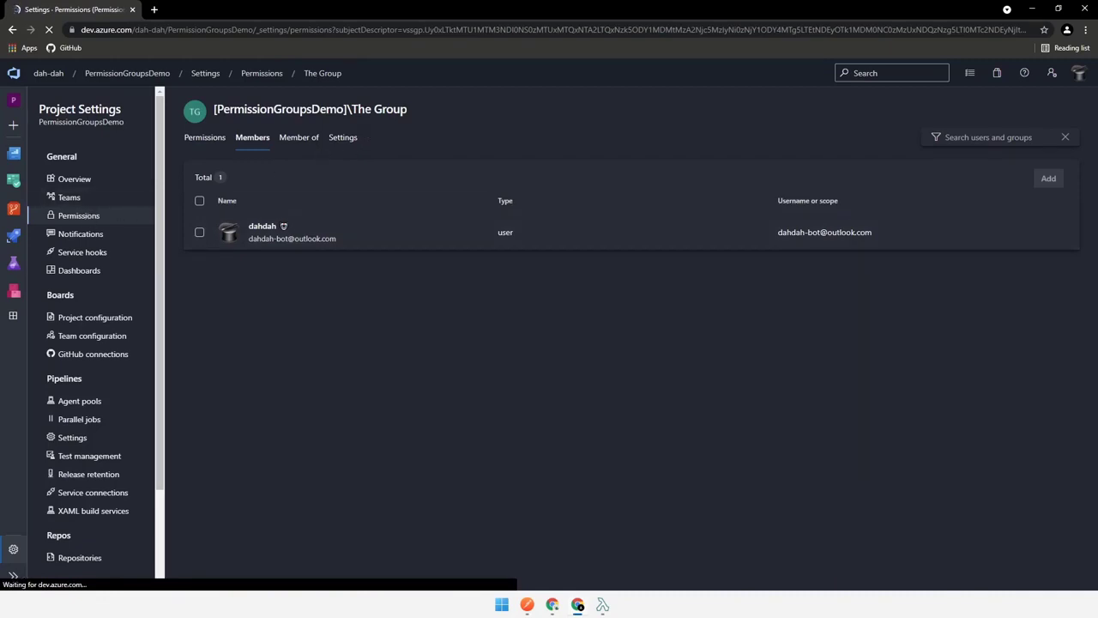
Copy The Group's name and go back to the project's permission groups list in both Azure DevOps windows.
{"action": "left_click_drag", "start_coordinate": [408, 110], "coordinate": [352, 110]}
{"action": "key", "text": "ctrl+c"}
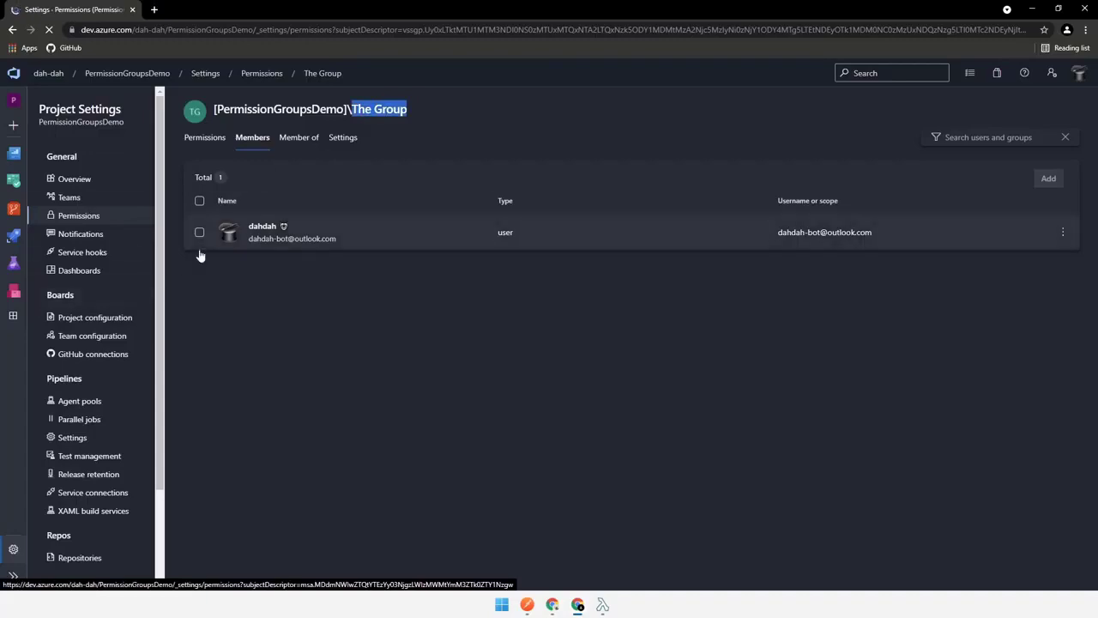
{"action": "left_click", "coordinate": [87, 215]}
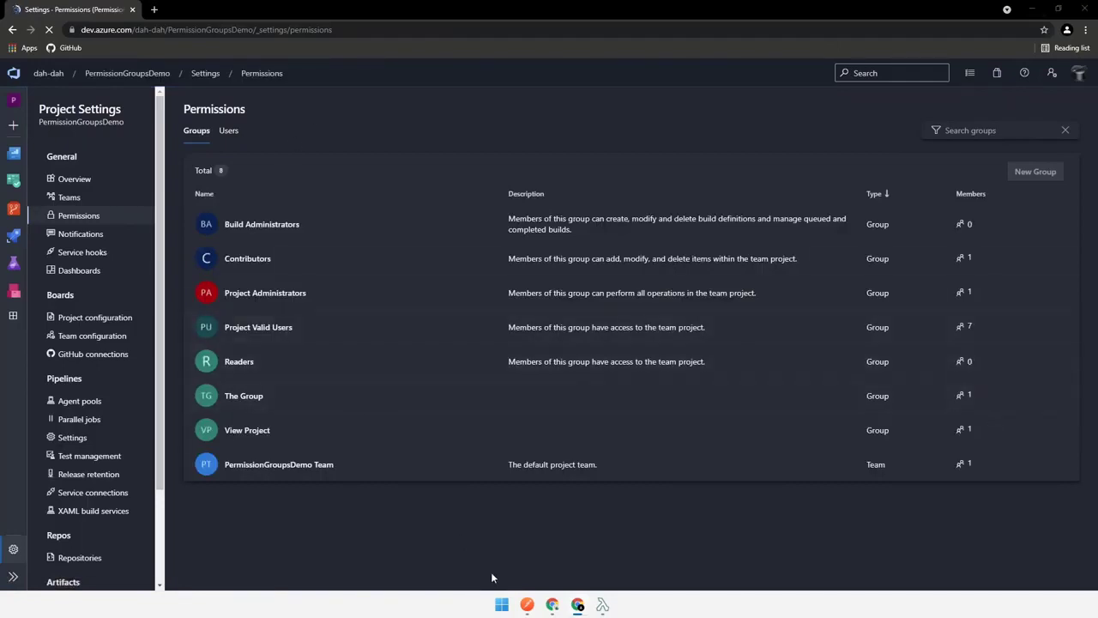
{"action": "left_click", "coordinate": [527, 605]}
{"action": "left_click", "coordinate": [555, 607]}
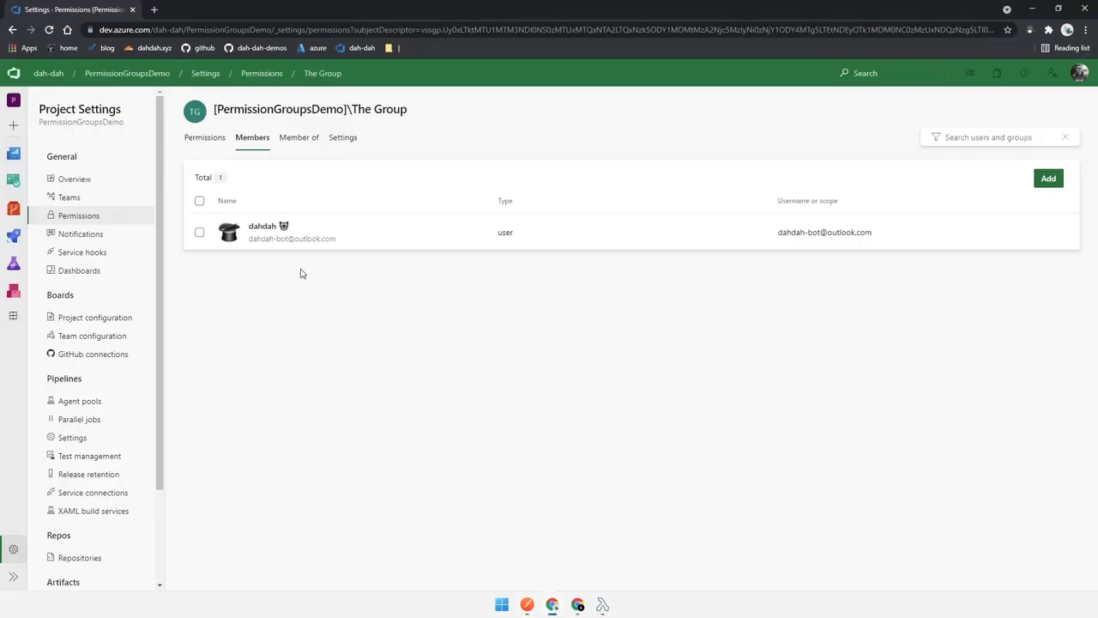
{"action": "left_click", "coordinate": [91, 219]}
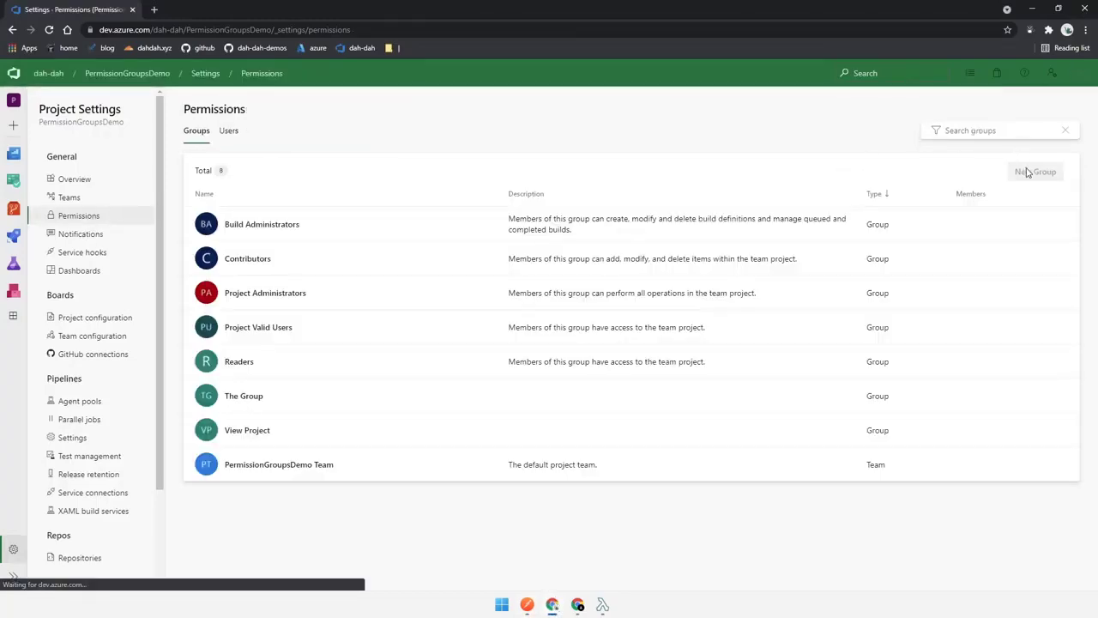
In the light-themed window, start a new permission group named The Group - Manage and copy that name.
{"action": "left_click", "coordinate": [1033, 172]}
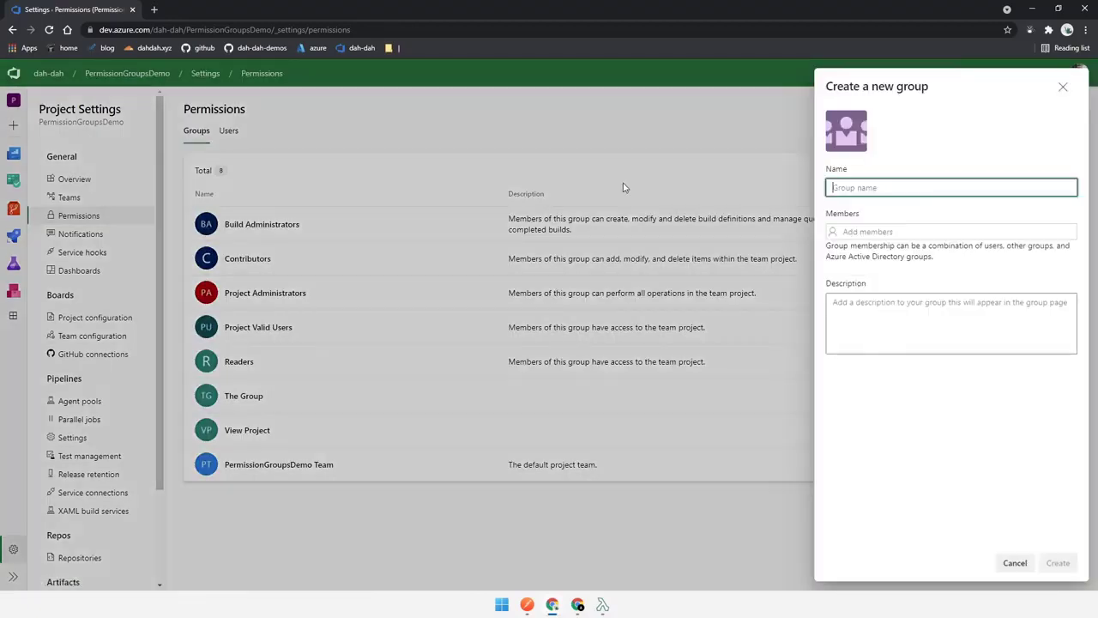
{"action": "key", "text": "ctrl+v"}
{"action": "type", "text": "- Manage"}
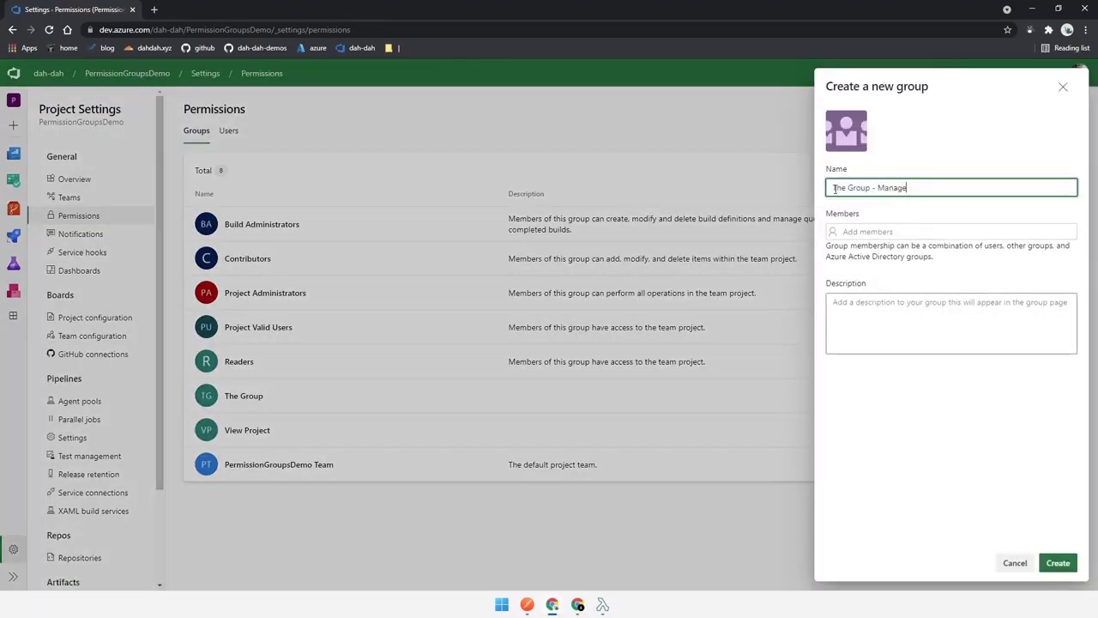
{"action": "left_click_drag", "start_coordinate": [909, 183], "coordinate": [795, 182]}
{"action": "key", "text": "ctrl+c"}
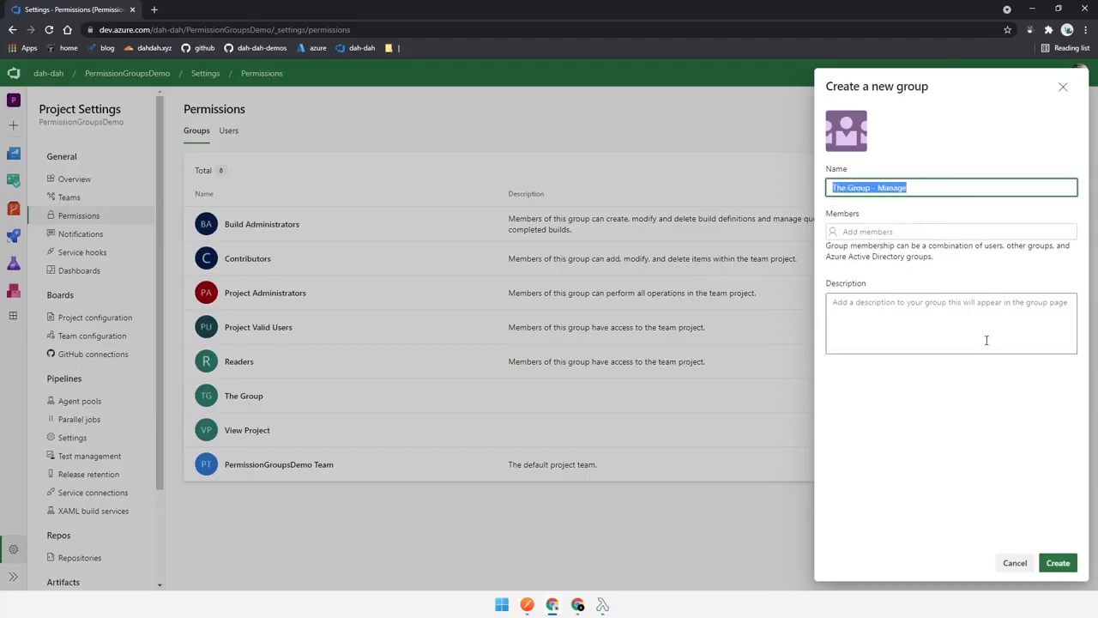
Add the bot user as a member of the new group and create the group.
{"action": "left_click_drag", "start_coordinate": [842, 187], "coordinate": [857, 187]}
{"action": "left_click", "coordinate": [885, 189]}
{"action": "double_click", "coordinate": [886, 189]}
{"action": "left_click", "coordinate": [884, 225]}
{"action": "type", "text": "da"}
{"action": "left_click", "coordinate": [883, 278]}
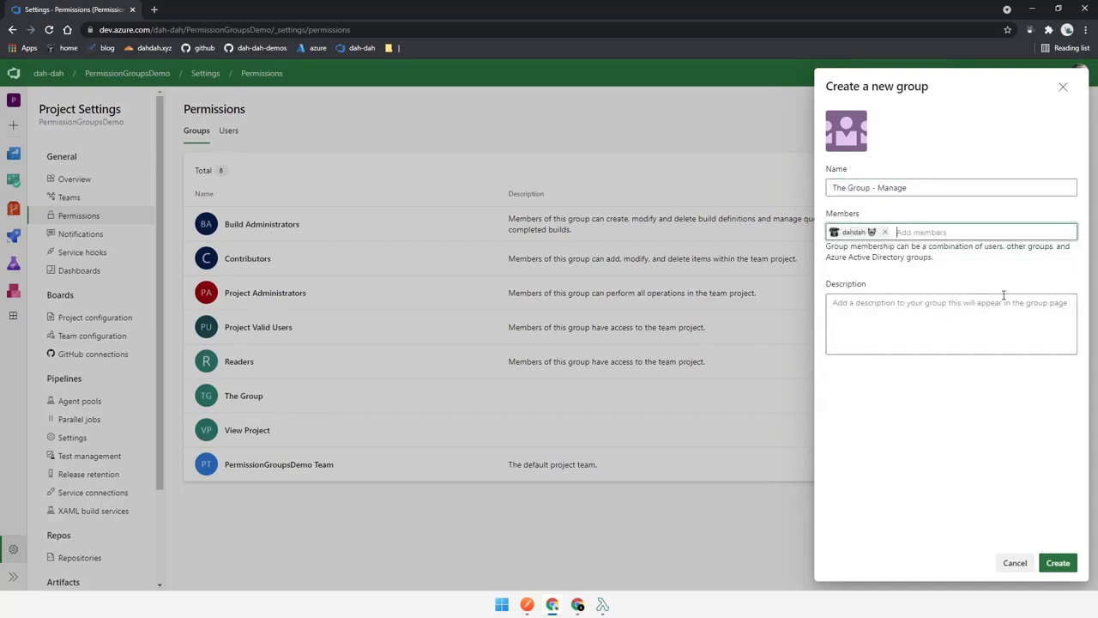
{"action": "left_click", "coordinate": [1056, 562]}
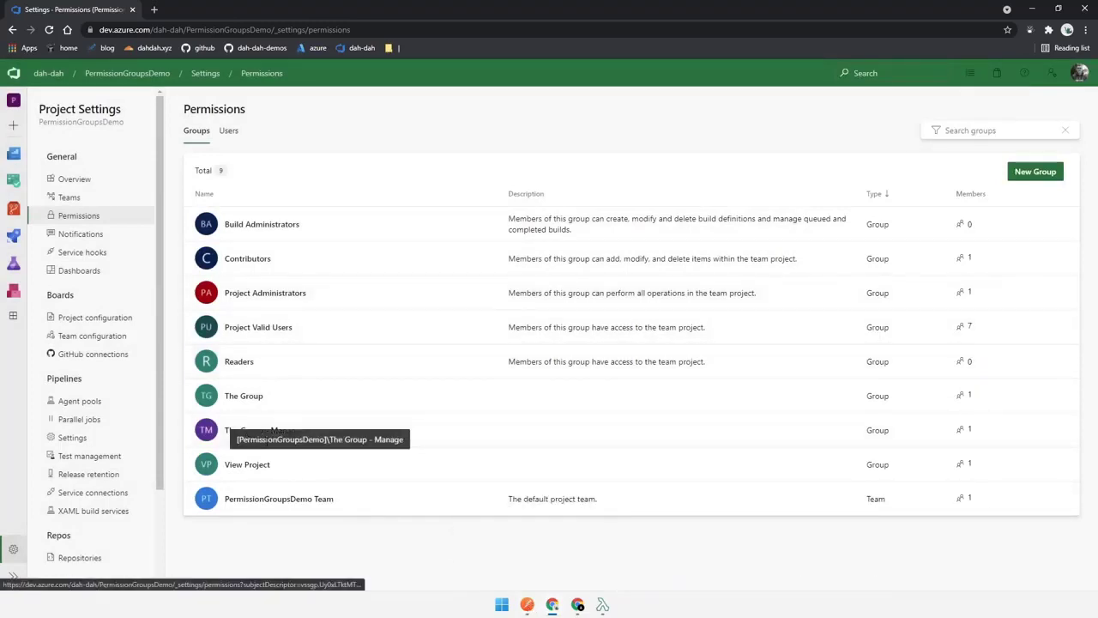
Switch to Postman, rerun the List Group Permissions request and search its response for The Group - Manage.
{"action": "left_click", "coordinate": [533, 600]}
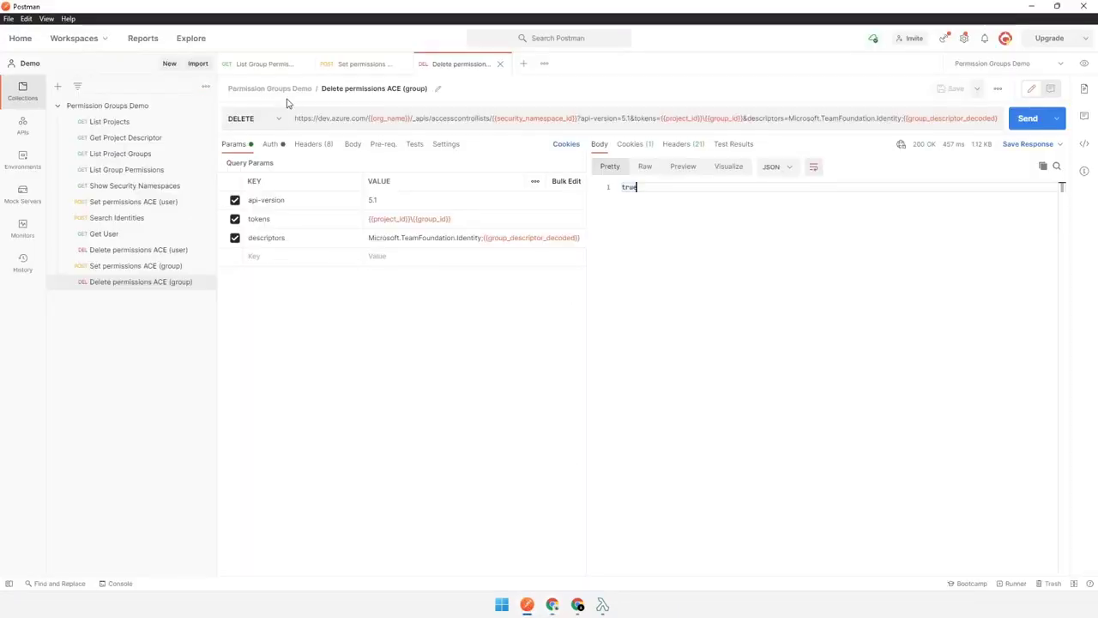
{"action": "left_click", "coordinate": [264, 64]}
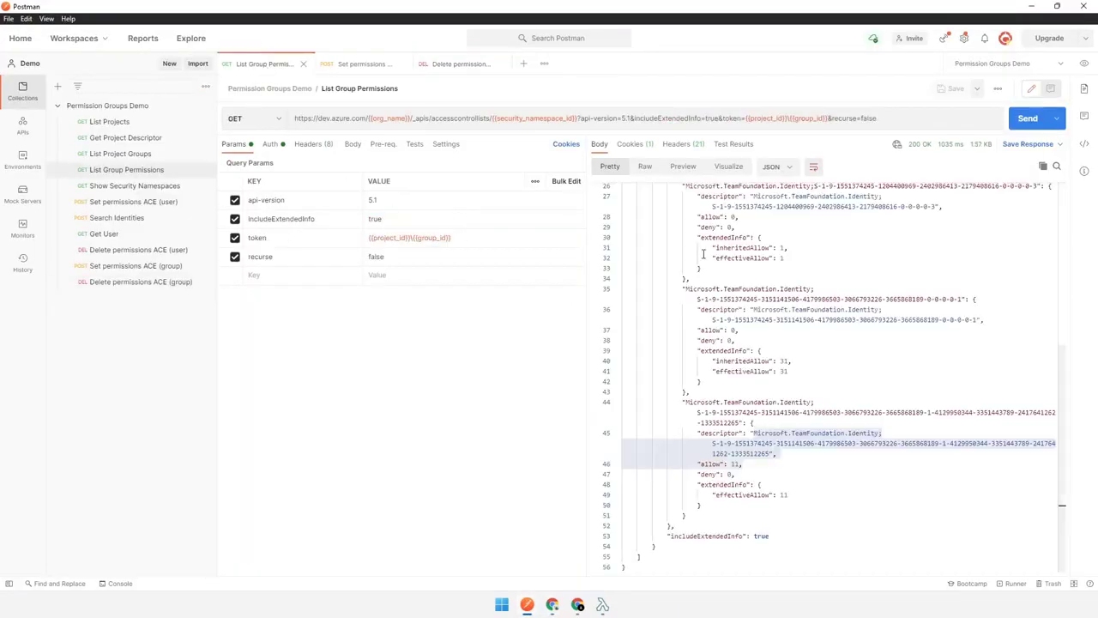
{"action": "left_click", "coordinate": [1029, 122]}
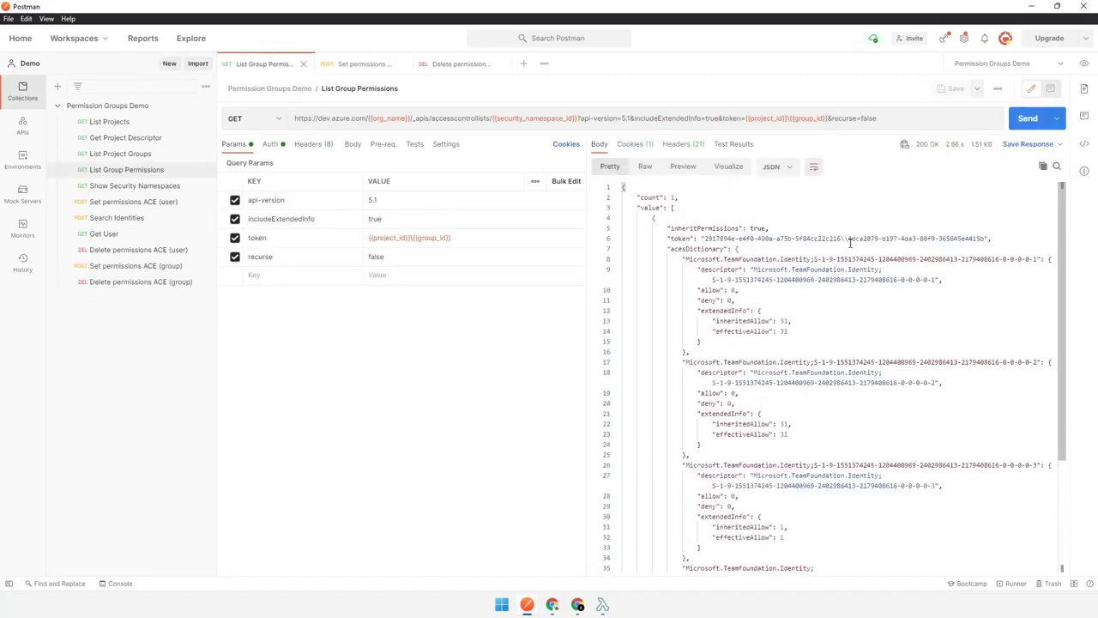
{"action": "left_click", "coordinate": [840, 249]}
{"action": "key", "text": "ctrl+f"}
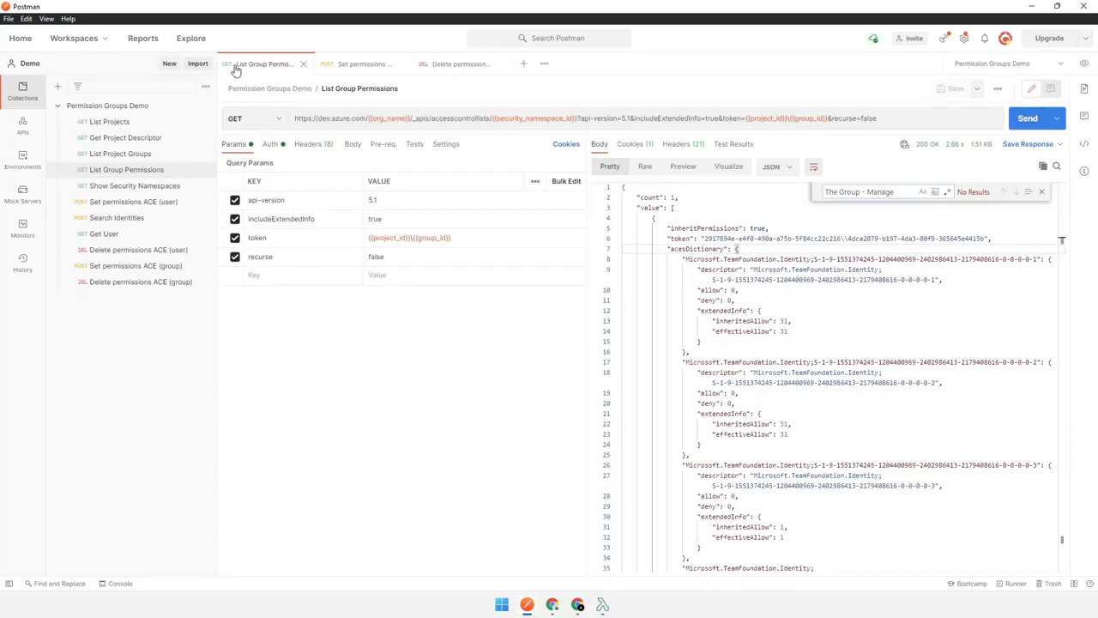
Run the List Project Groups request and search its response for The Group - Manage.
{"action": "left_click", "coordinate": [116, 124]}
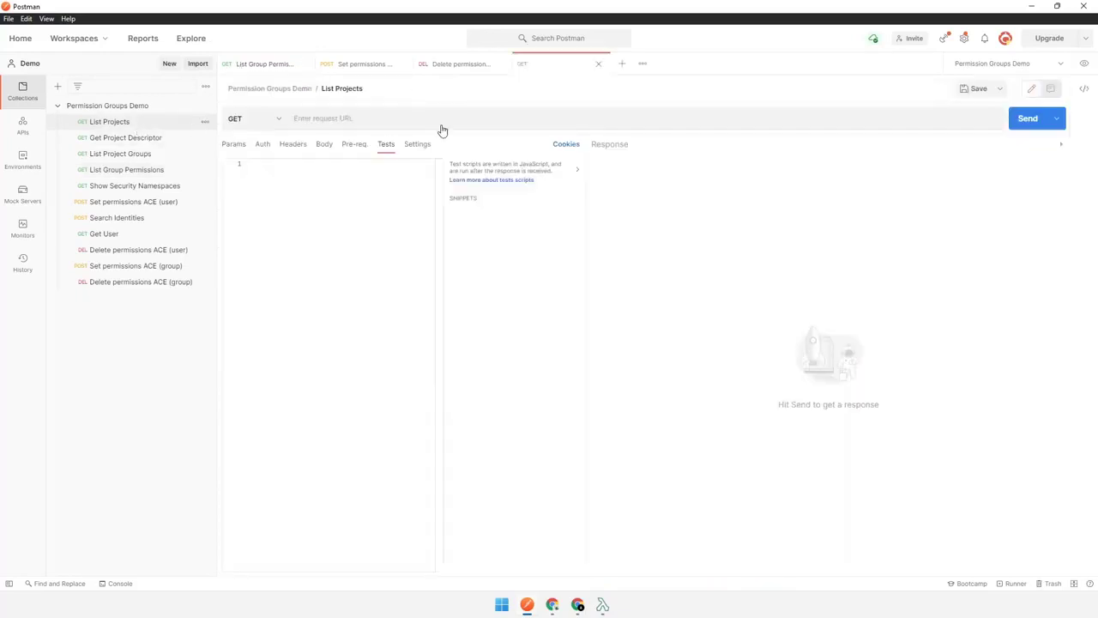
{"action": "left_click", "coordinate": [135, 162]}
{"action": "left_click", "coordinate": [1034, 119]}
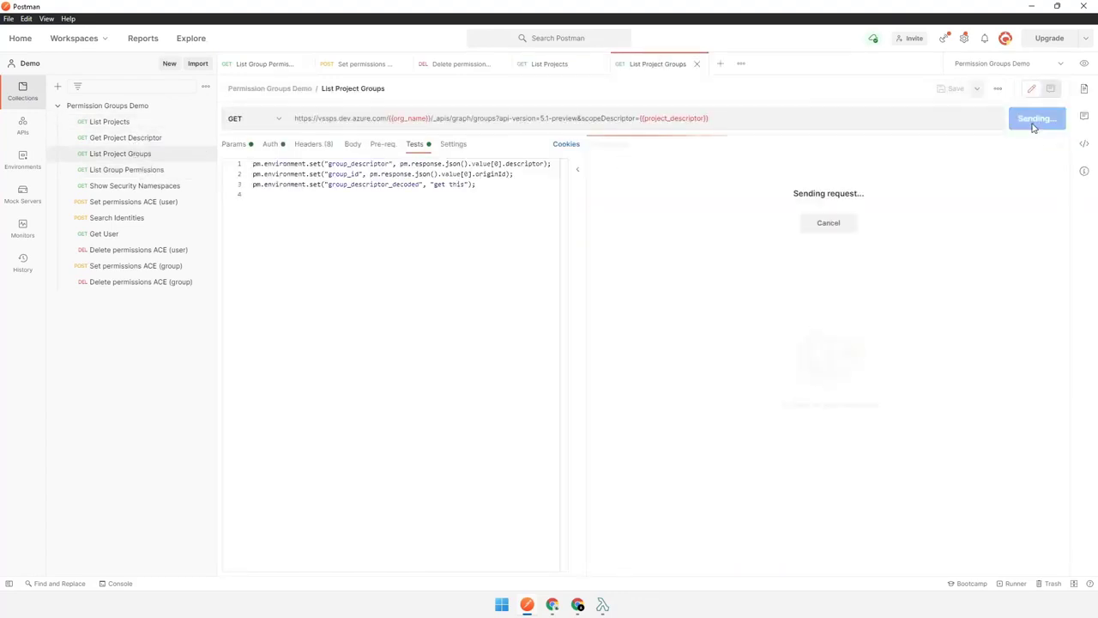
{"action": "left_click", "coordinate": [805, 222]}
{"action": "key", "text": "ctrl+f"}
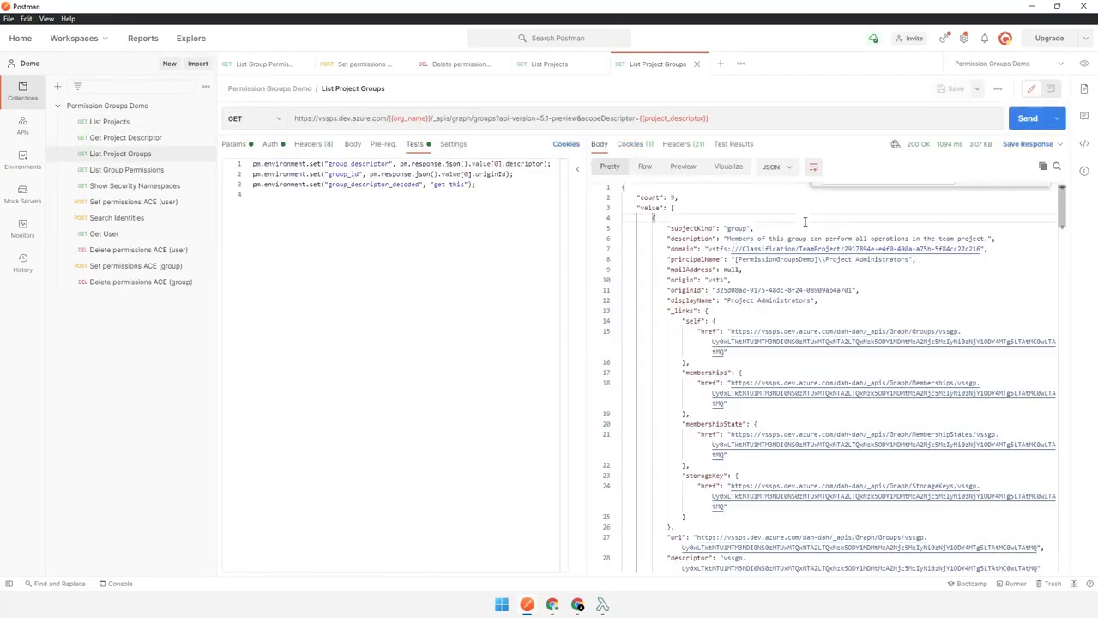
{"action": "key", "text": "ctrl+v"}
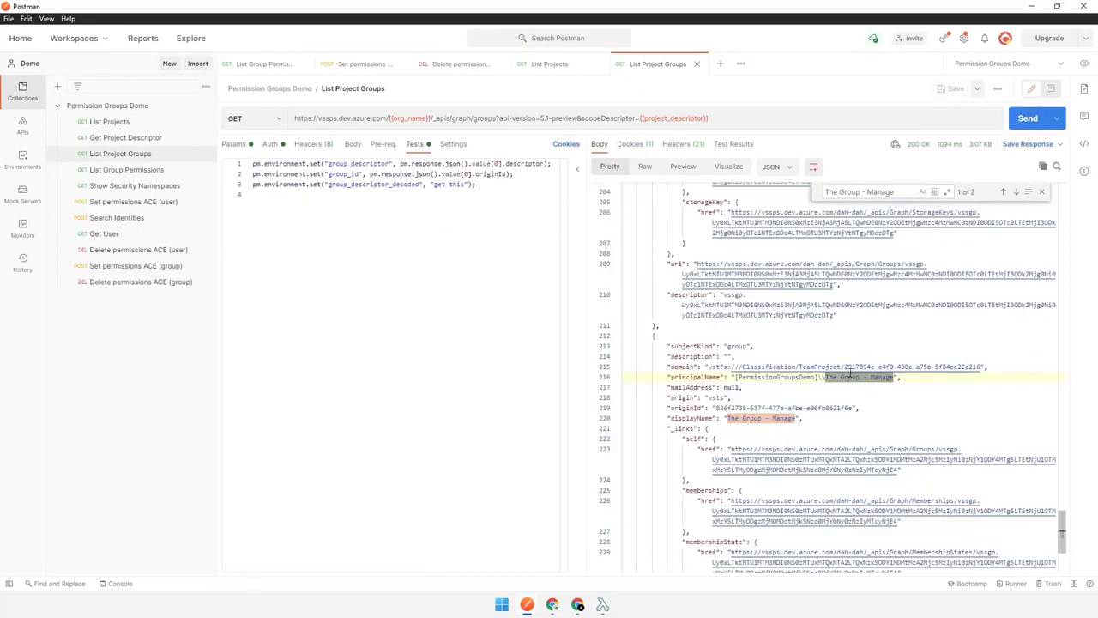
Copy the originId of The Group - Manage, locate its descriptor in the response and close the List Project Groups request.
{"action": "left_click_drag", "start_coordinate": [716, 407], "coordinate": [854, 408]}
{"action": "key", "text": "ctrl+c"}
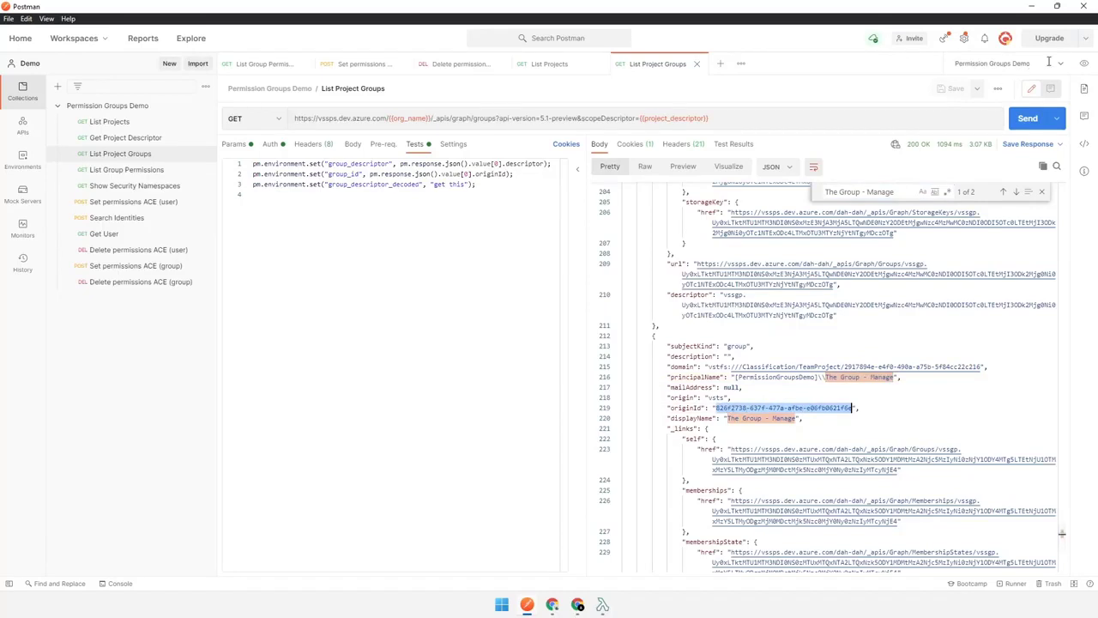
{"action": "scroll", "coordinate": [744, 417], "scroll_direction": "down", "scroll_amount": 3}
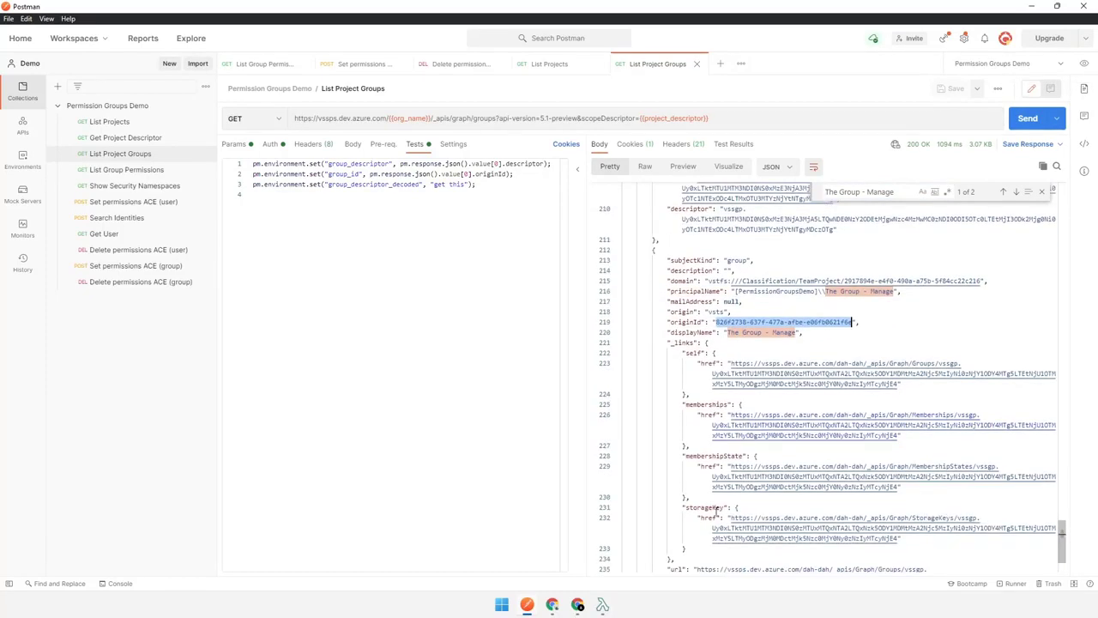
{"action": "scroll", "coordinate": [710, 514], "scroll_direction": "down", "scroll_amount": 3}
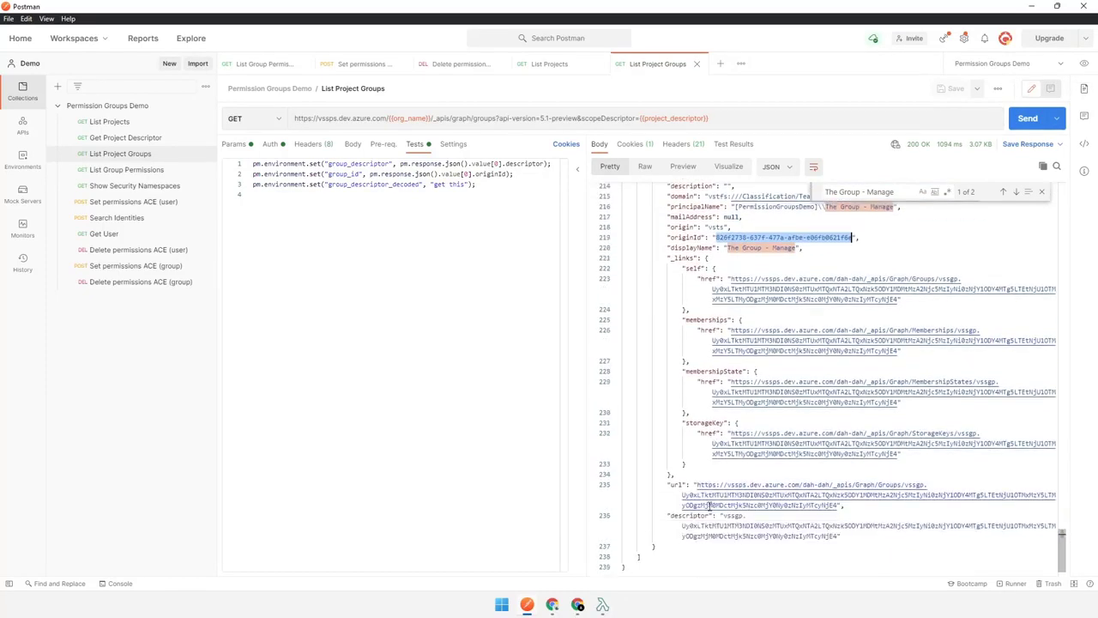
{"action": "double_click", "coordinate": [755, 525]}
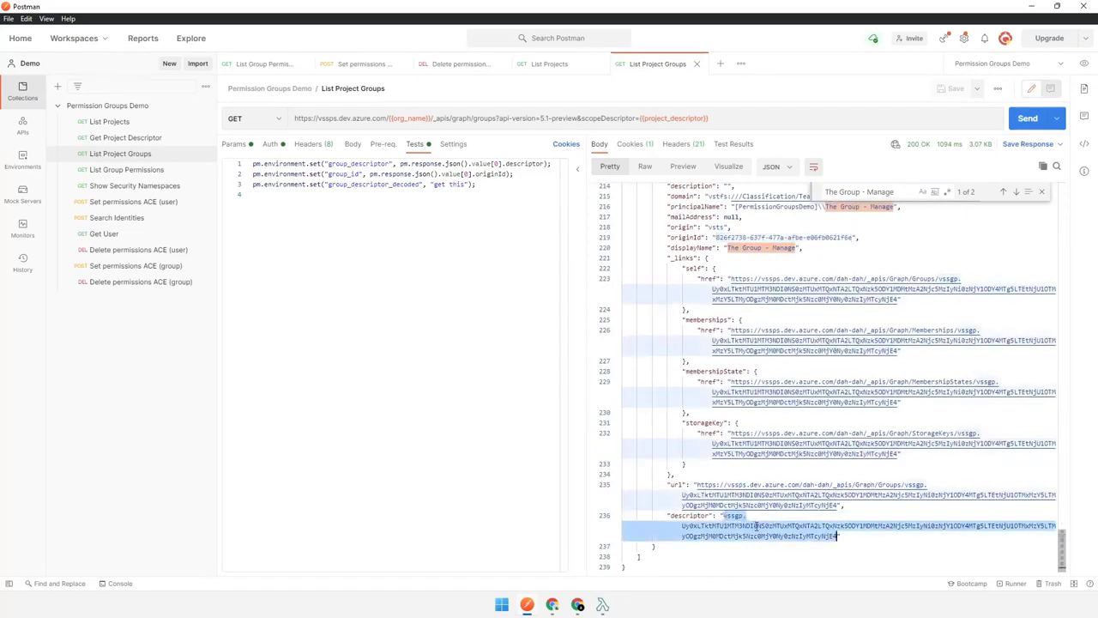
{"action": "middle_click", "coordinate": [656, 68]}
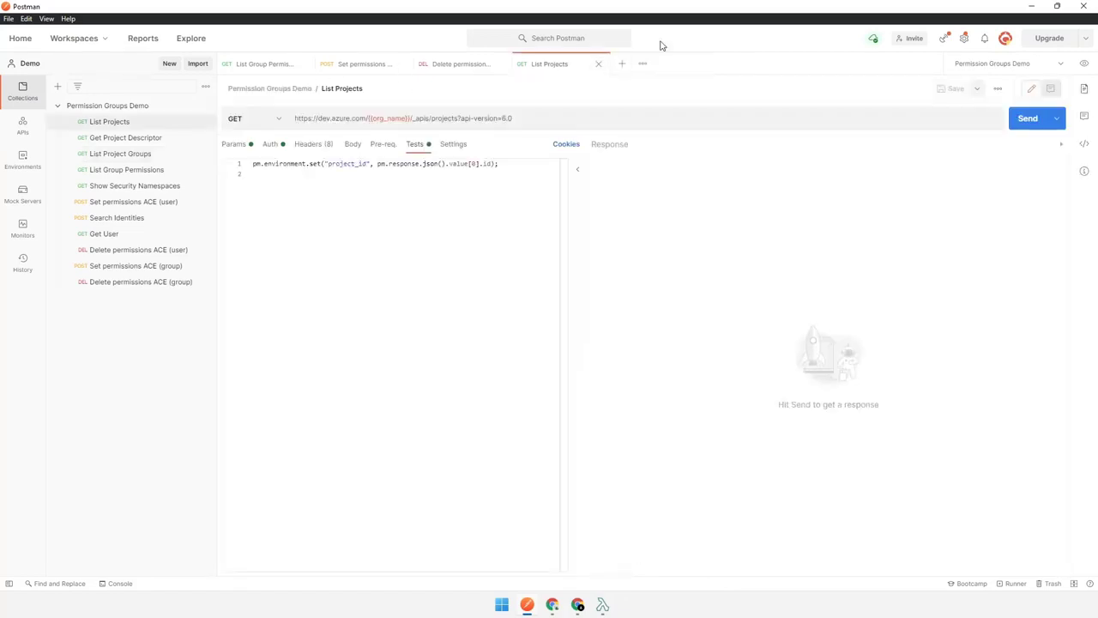
Open the Set permissions ACE (group) request and begin a // comment after the token line of its body.
{"action": "left_click", "coordinate": [352, 69]}
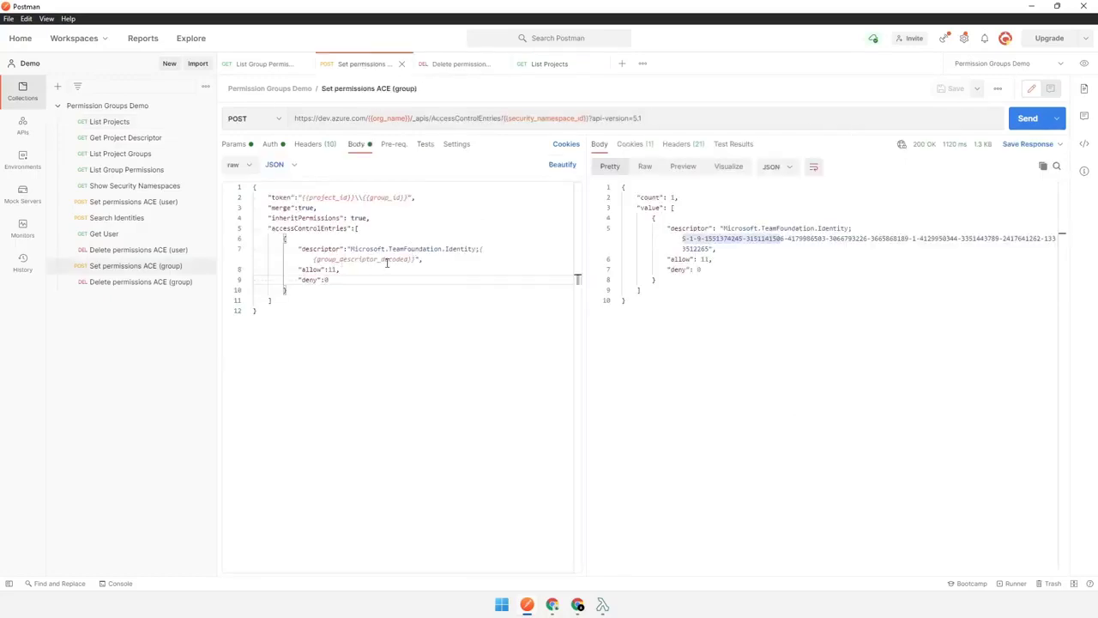
{"action": "double_click", "coordinate": [383, 198]}
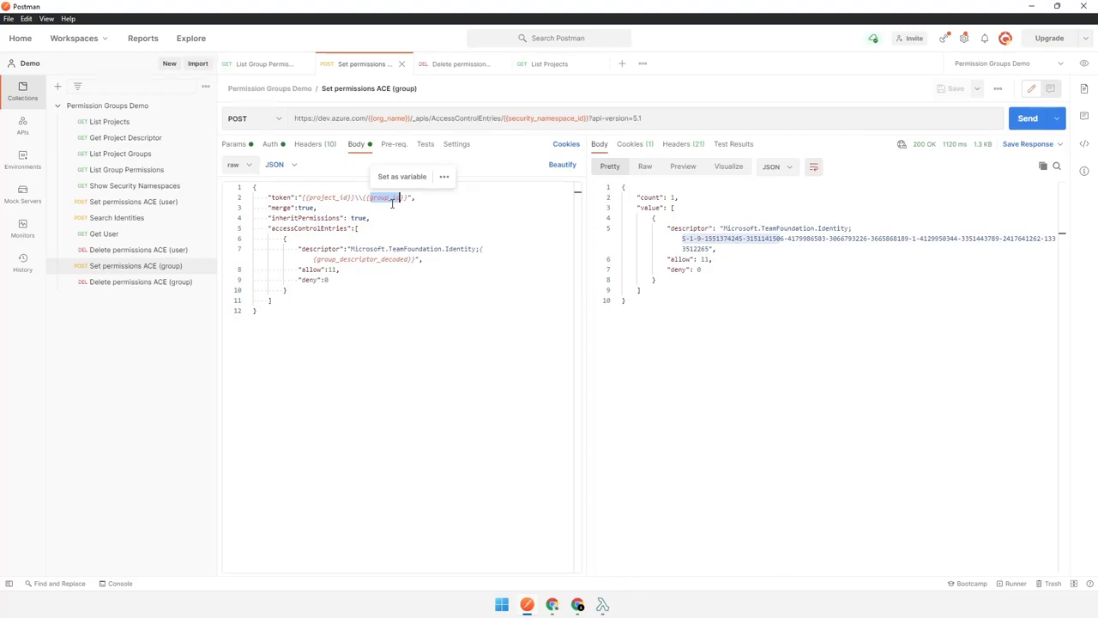
{"action": "key", "text": "End"}
{"action": "type", "text": "//"}
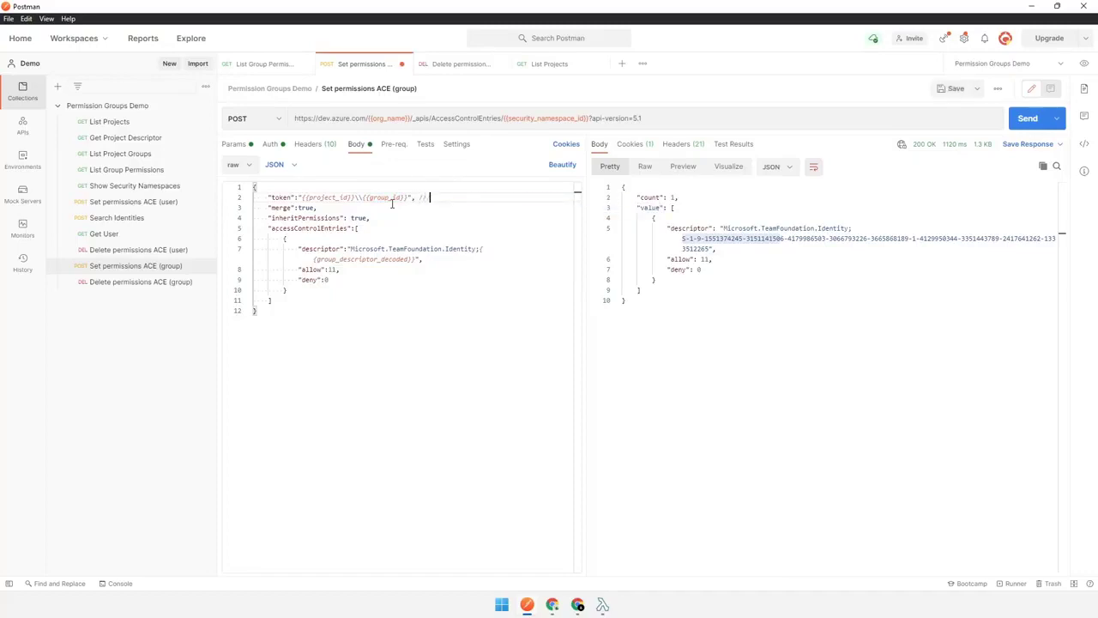
{"action": "key", "text": "ctrl+v"}
{"action": "key", "text": "ctrl+z"}
Switch to Azure DevOps, open The Group - Manage, copy its name as plain text and return to Postman.
{"action": "left_click", "coordinate": [554, 606]}
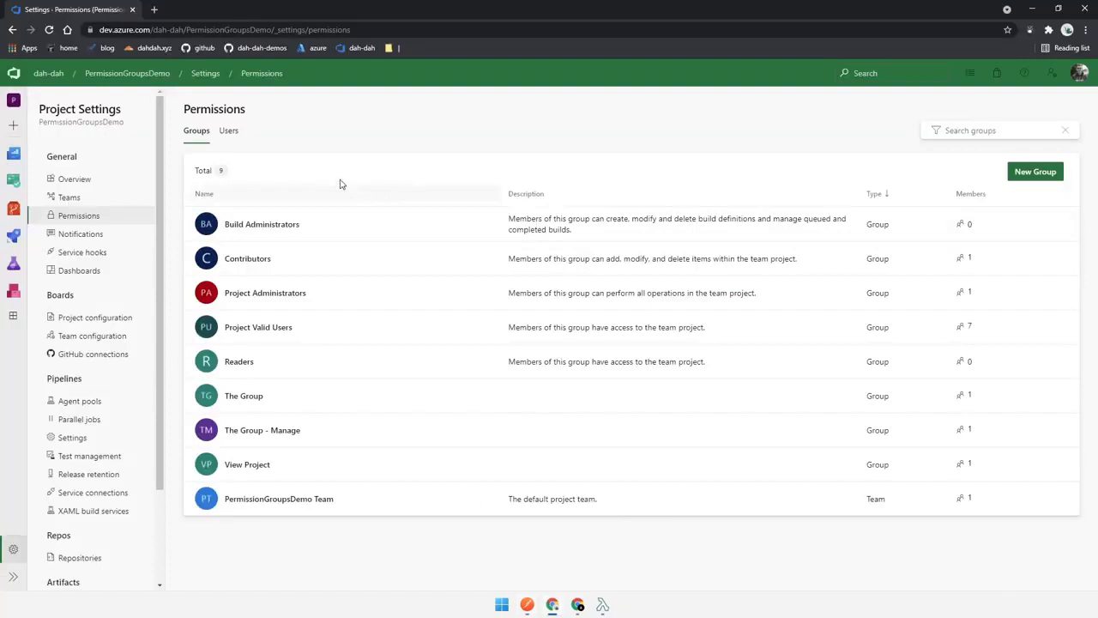
{"action": "left_click", "coordinate": [307, 429]}
{"action": "double_click", "coordinate": [384, 113]}
{"action": "left_click_drag", "start_coordinate": [385, 113], "coordinate": [464, 111]}
{"action": "left_click", "coordinate": [359, 109]}
{"action": "key", "text": "ctrl+c"}
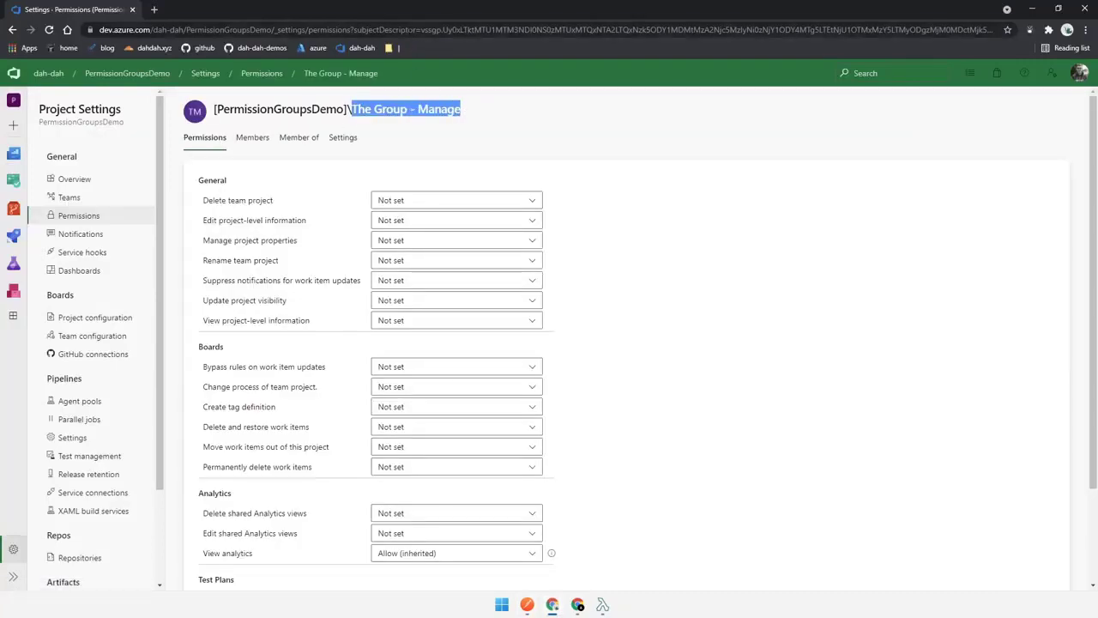
{"action": "left_click", "coordinate": [408, 30]}
{"action": "key", "text": "ctrl+v"}
{"action": "key", "text": "ctrl+a"}
{"action": "key", "text": "ctrl+x"}
{"action": "left_click", "coordinate": [1032, 8]}
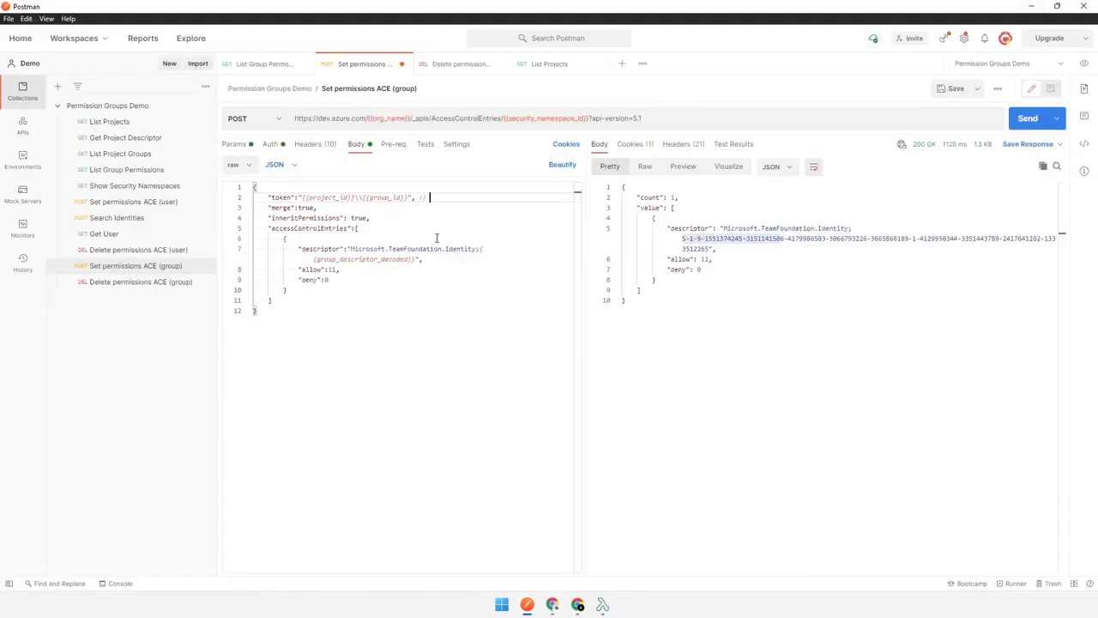
Complete the comment on the request body's token line with the text The Group.
{"action": "key", "text": "ctrl+v"}
{"action": "key", "text": "ctrl+shift+Left"}
{"action": "key", "text": "ctrl+shift+Left"}
{"action": "key", "text": "BackSpace"}
Add the comment // The Group - Manage after the descriptor line of the request body.
{"action": "left_click", "coordinate": [541, 232]}
{"action": "key", "text": "Down"}
{"action": "key", "text": "Down"}
{"action": "key", "text": "End"}
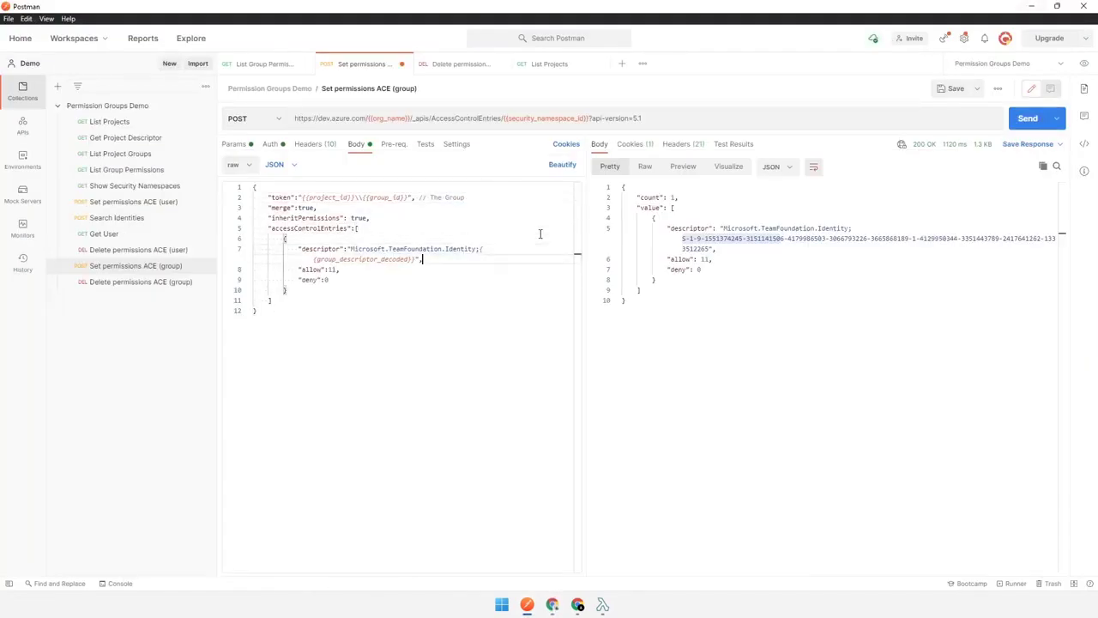
{"action": "type", "text": "//"}
{"action": "key", "text": "ctrl+v"}
Review the token and descriptor comments in the request body, highlighting the group name each one refers to.
{"action": "left_click_drag", "start_coordinate": [507, 259], "coordinate": [426, 259]}
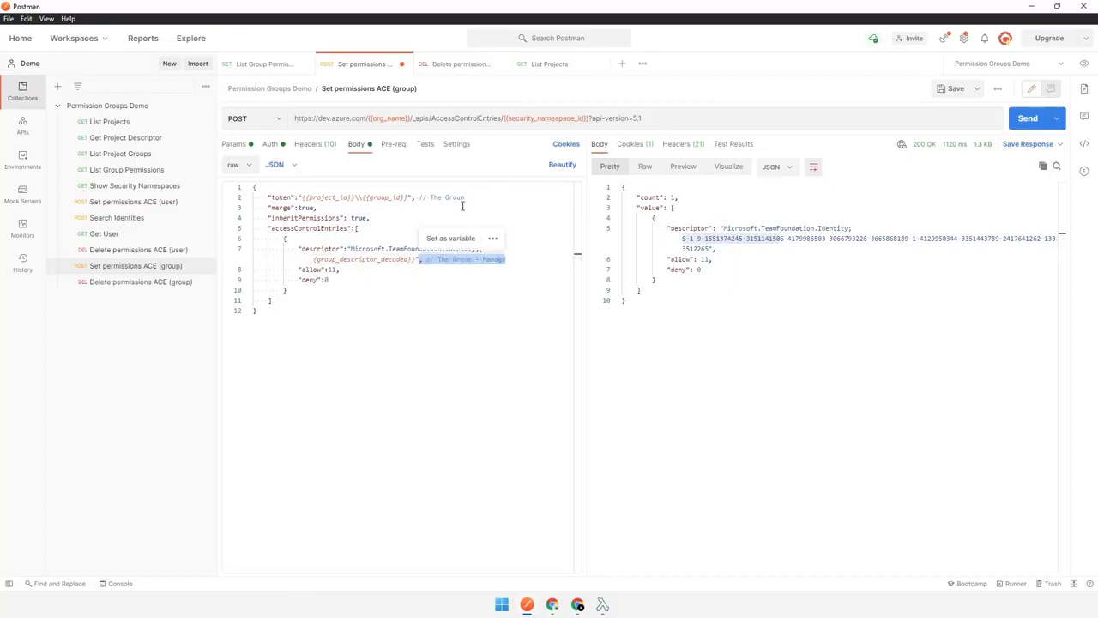
{"action": "left_click", "coordinate": [462, 198]}
{"action": "left_click_drag", "start_coordinate": [464, 197], "coordinate": [426, 198]}
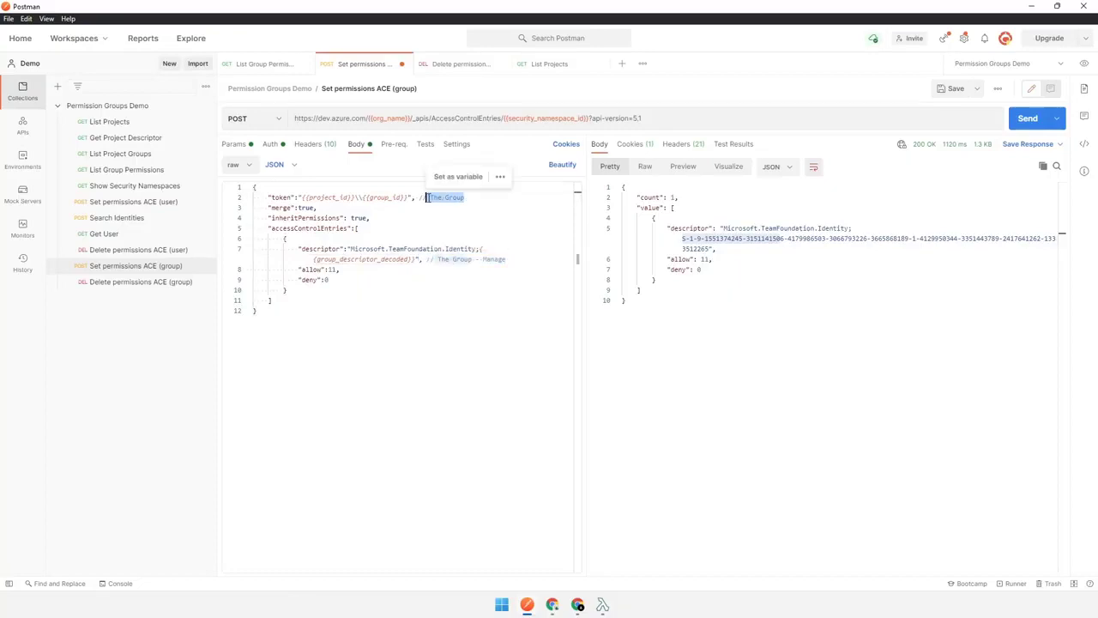
{"action": "left_click", "coordinate": [495, 258]}
{"action": "left_click_drag", "start_coordinate": [495, 258], "coordinate": [437, 259]}
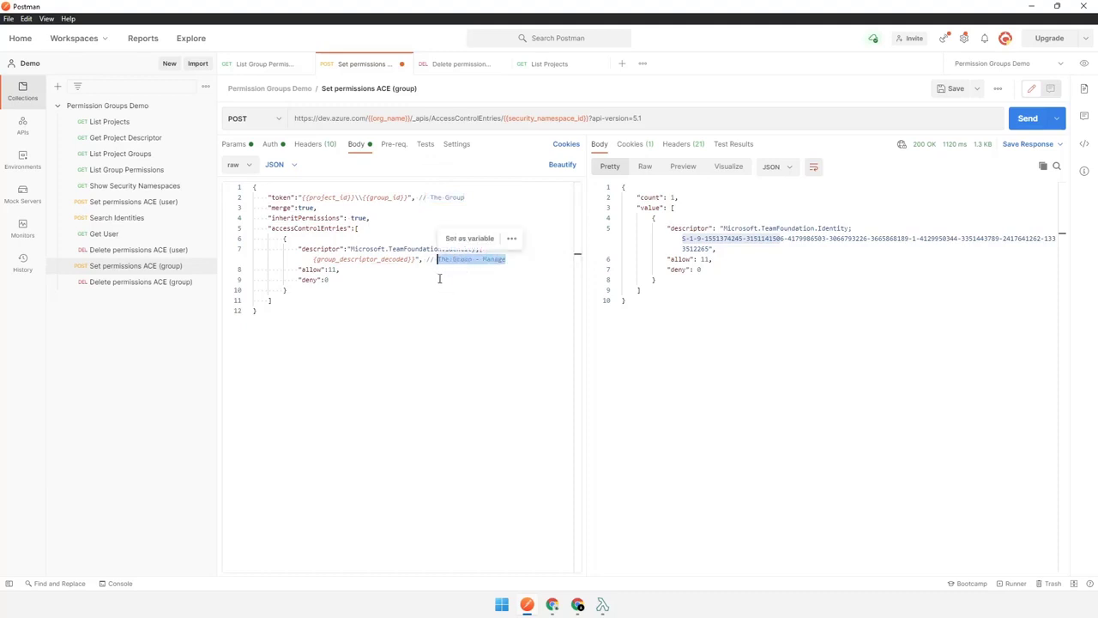
{"action": "mouse_move", "coordinate": [489, 259]}
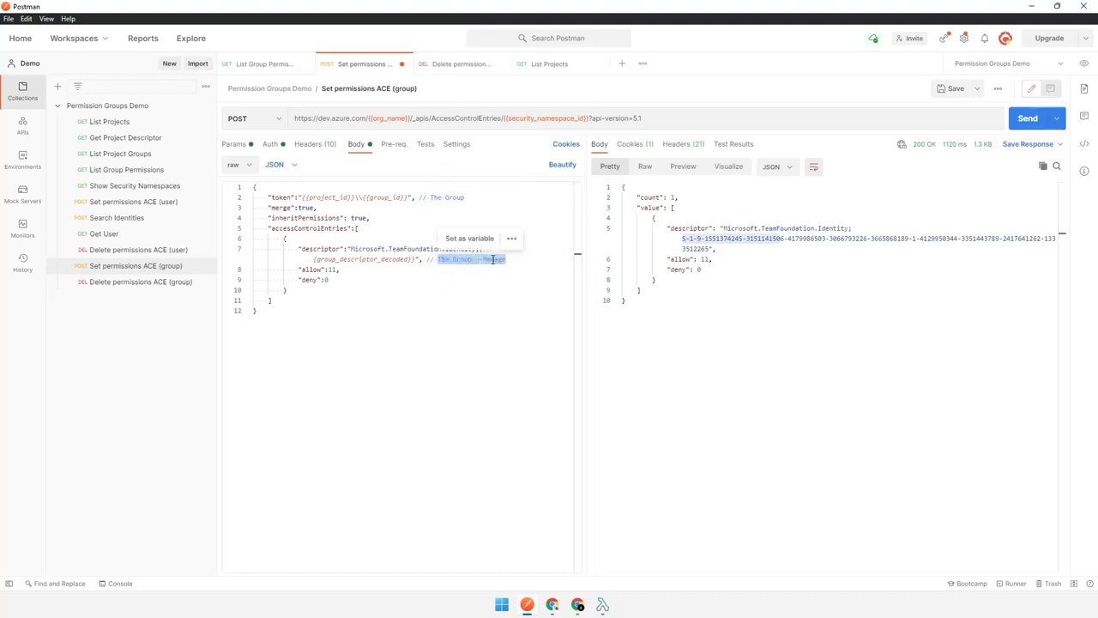